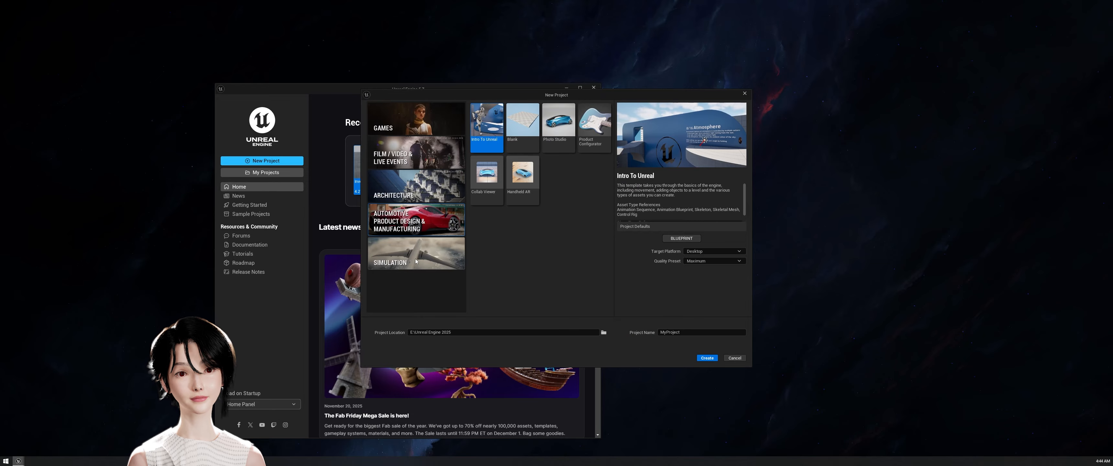
Step: Create a new project named AA_MotDes_57 from the Motion Design template under Film / Video & Live Events
click(426, 188)
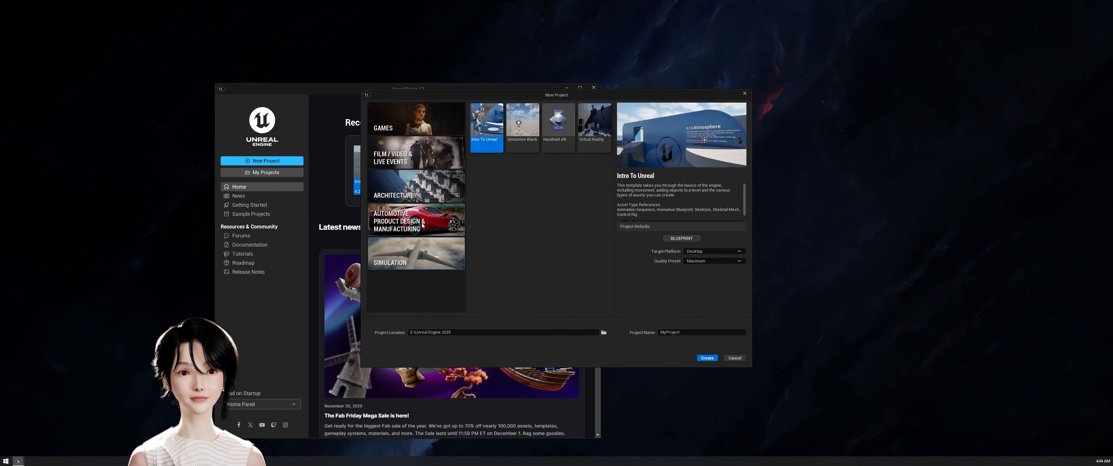
click(423, 151)
click(564, 182)
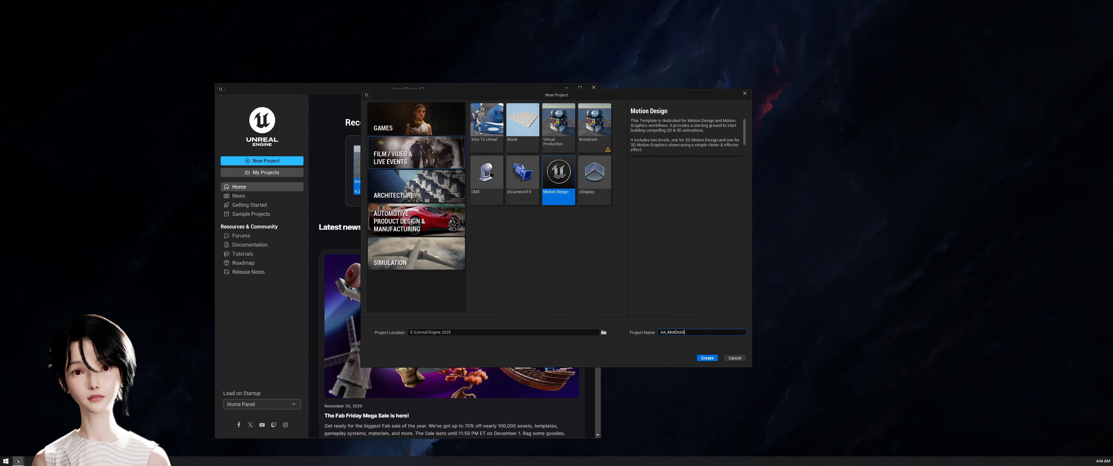
text(57)
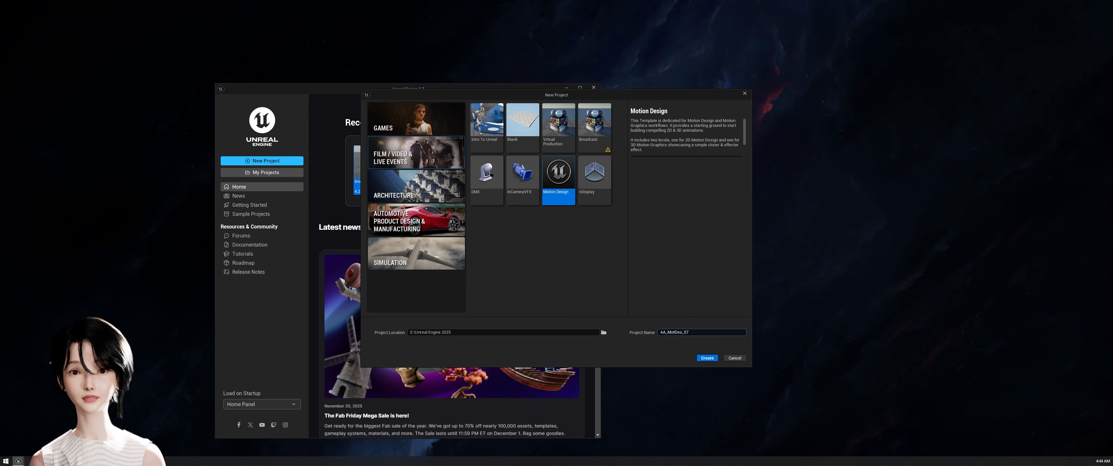
click(706, 358)
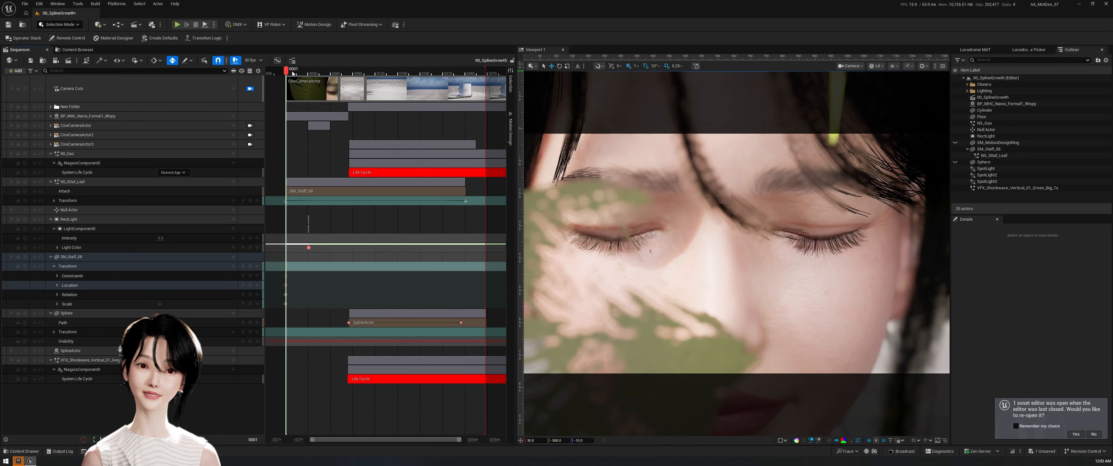
Step: Play and scrub the existing spline growth sequence, and look over its scene through the default viewport
key(space)
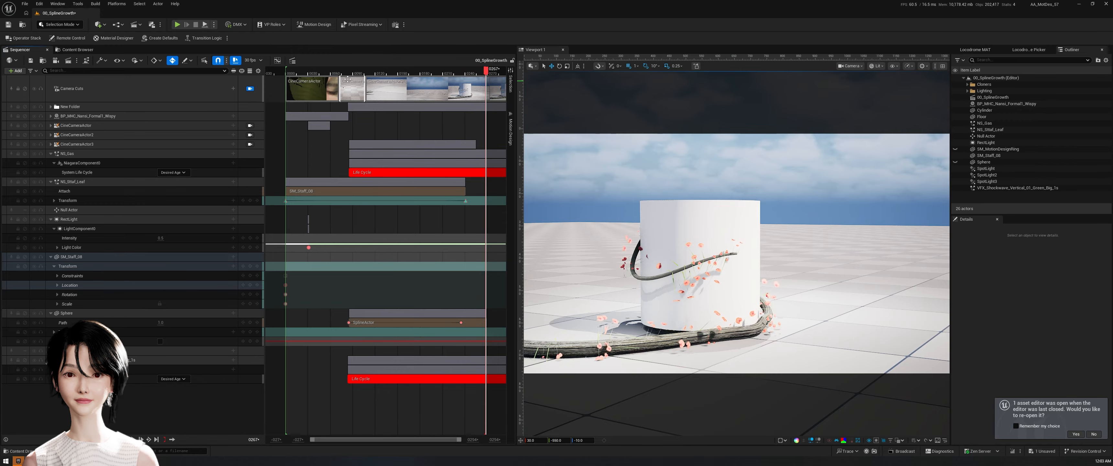
drag(302, 74, 369, 74)
click(851, 65)
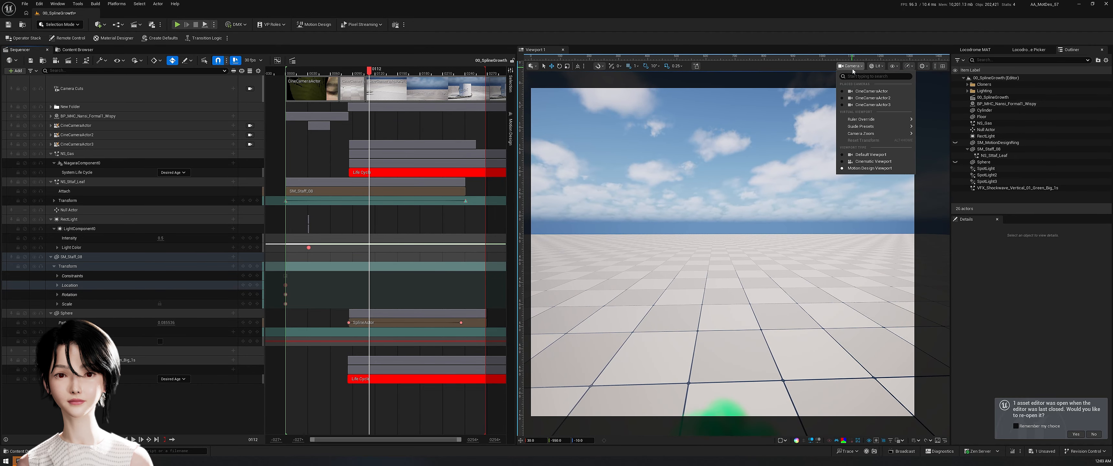
click(874, 158)
right_drag(733, 254, 645, 254)
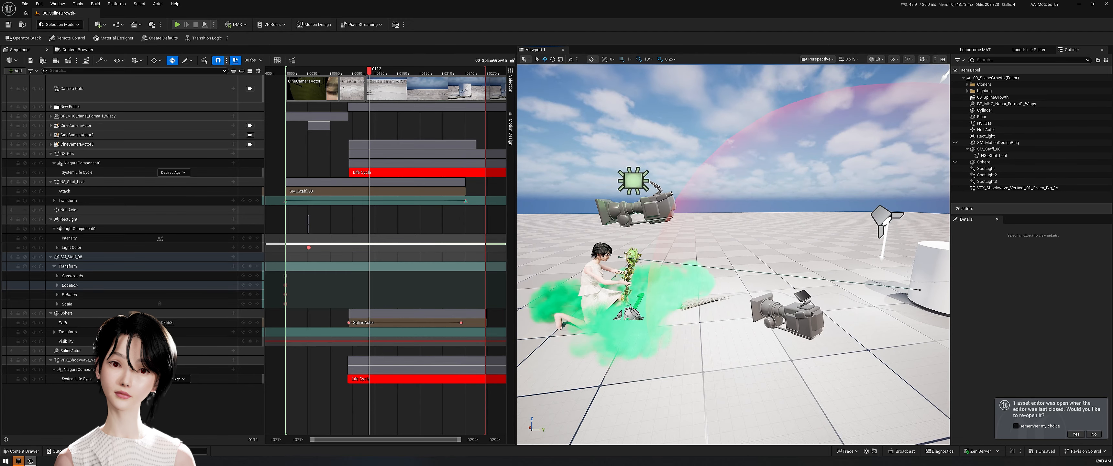
Step: Open the plugin list and search it for the Motion Design plugin
click(25, 4)
mouse_move(39, 3)
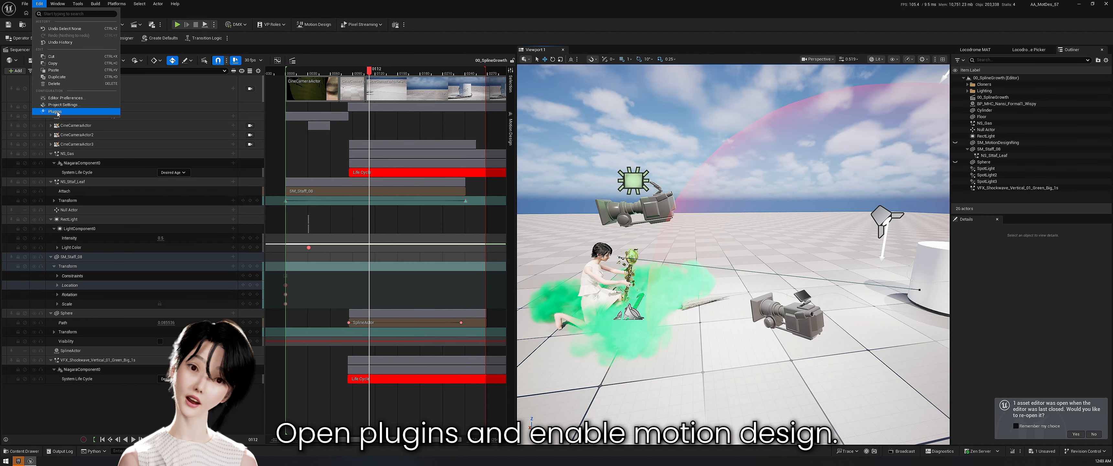
click(55, 111)
text(motion d)
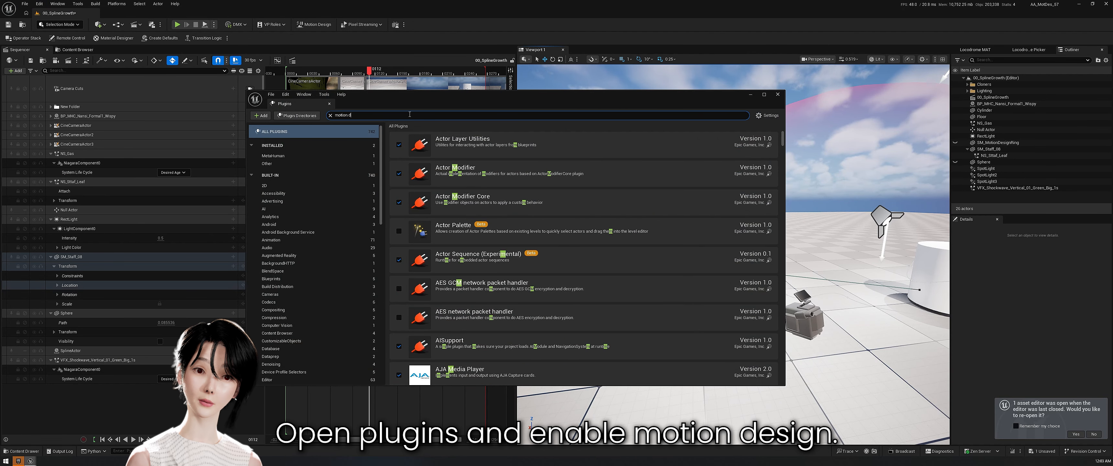
text(esig)
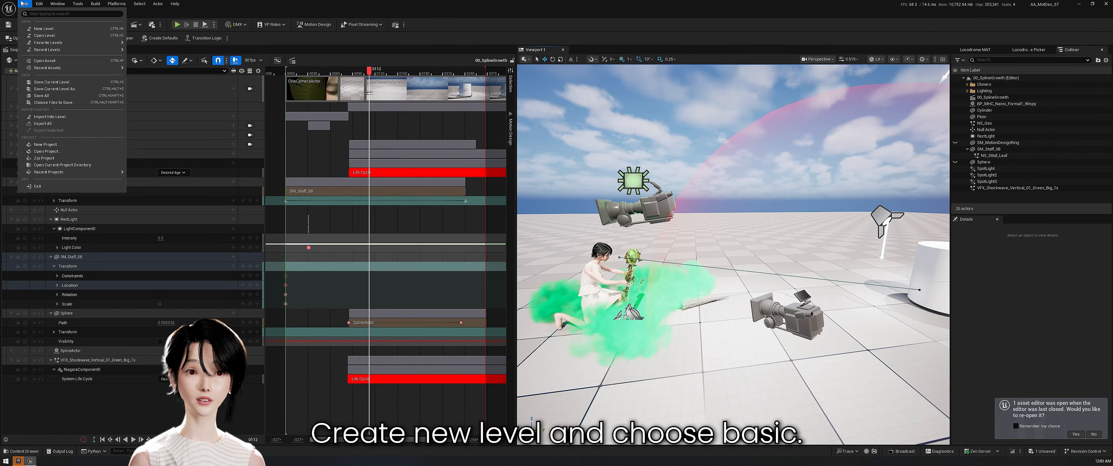
Step: Create a new level from the Basic template, saving the changes to 00_SplineGrowth
click(34, 18)
click(598, 293)
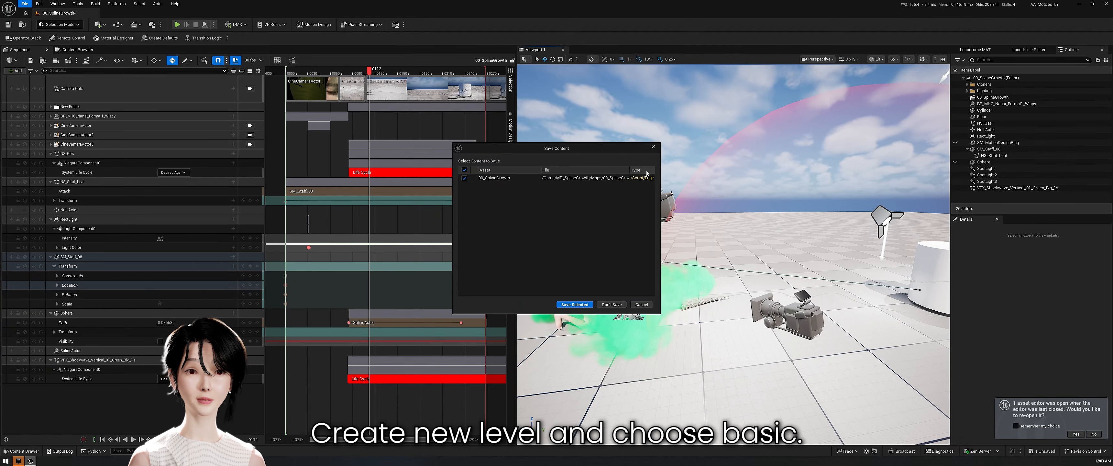
click(574, 305)
Step: Save the current level as 01_SplineGrowth in the Maps folder of MD_SplineGrowth
click(24, 4)
click(52, 83)
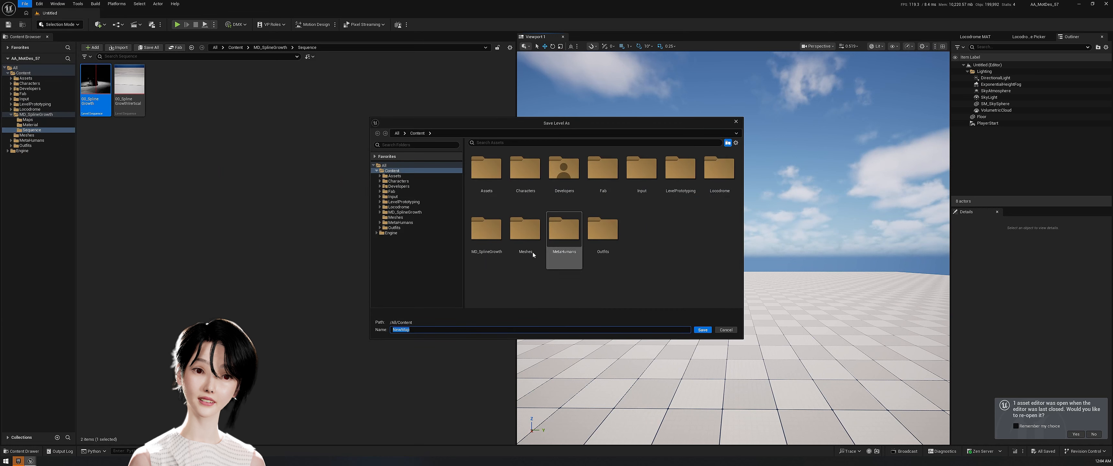
click(405, 212)
double_click(487, 169)
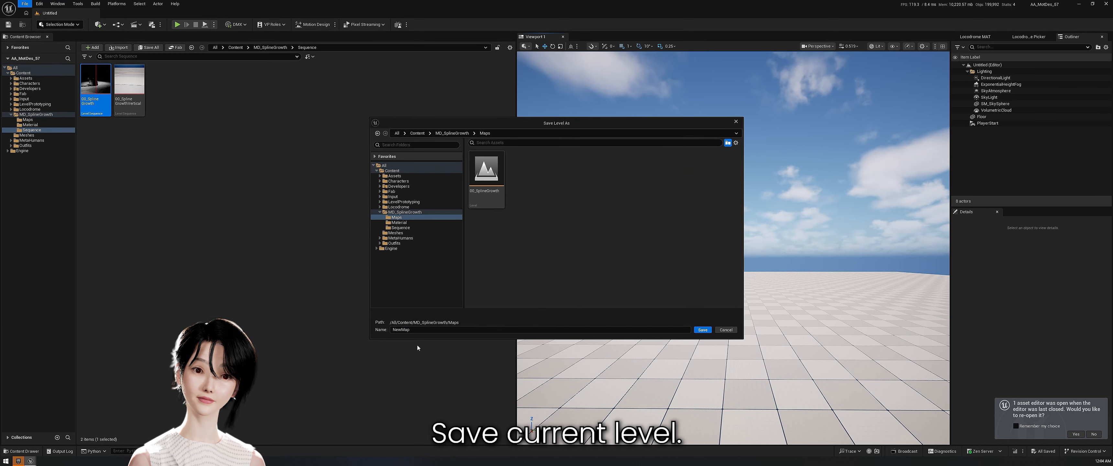
click(414, 330)
text(00_SplineGrowth)
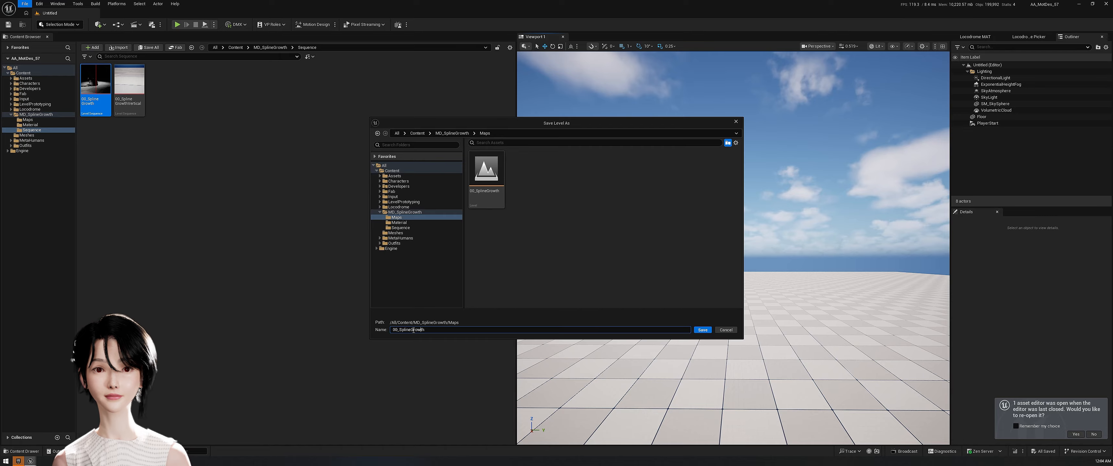
key(Return)
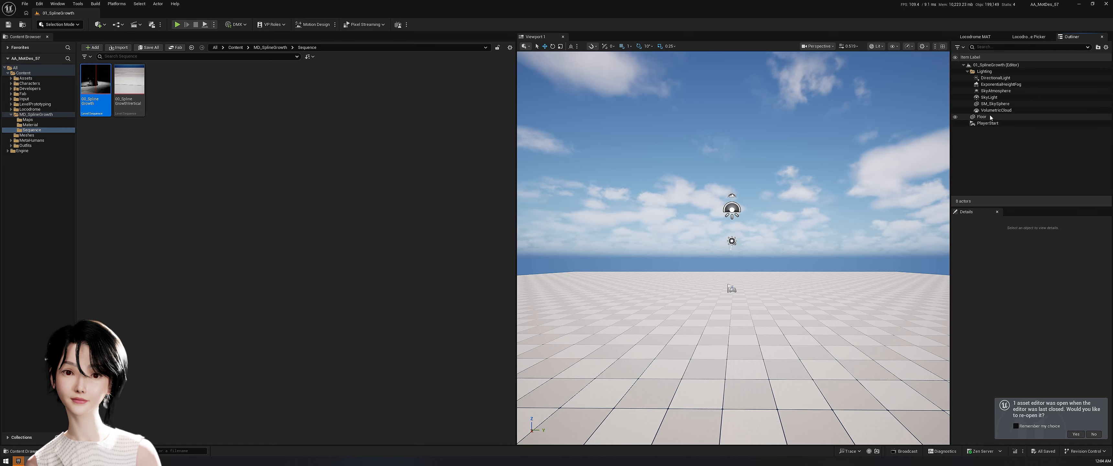
Step: Focus on the floor and PlayerStart, and create a cylinder on the floor beside PlayerStart in Modeling mode
double_click(990, 117)
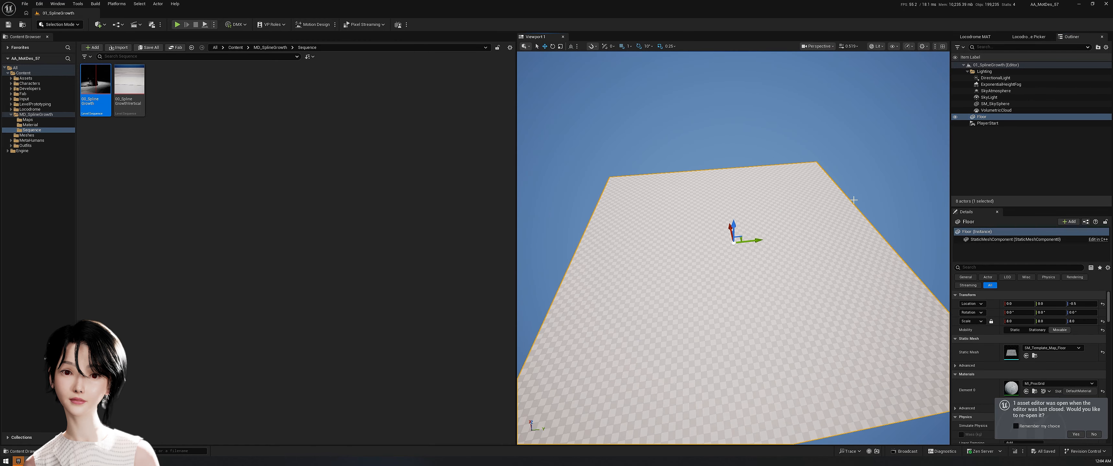
double_click(989, 123)
click(57, 24)
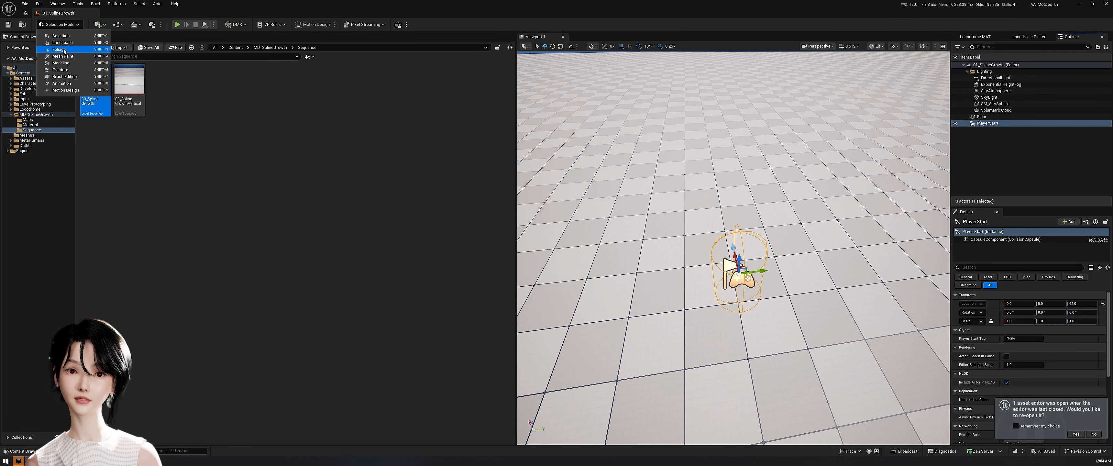
click(61, 63)
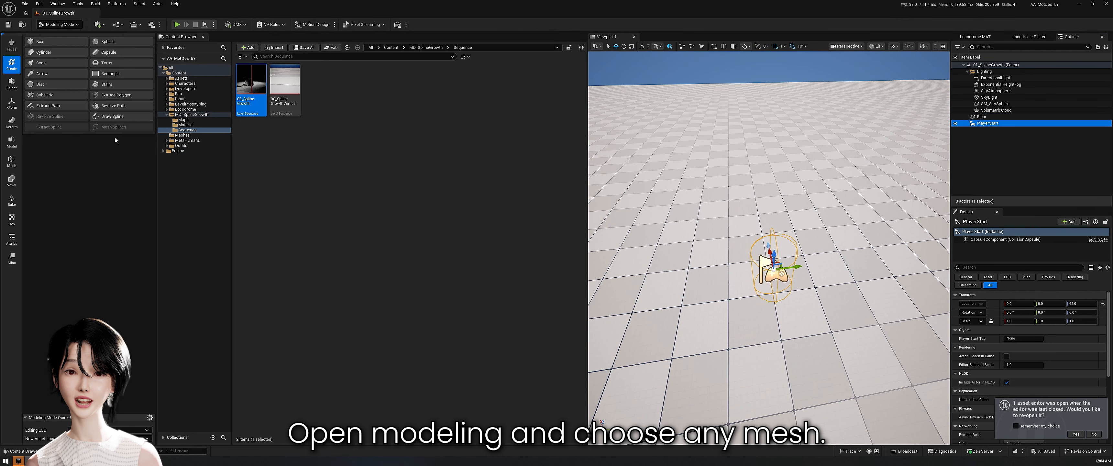
click(63, 53)
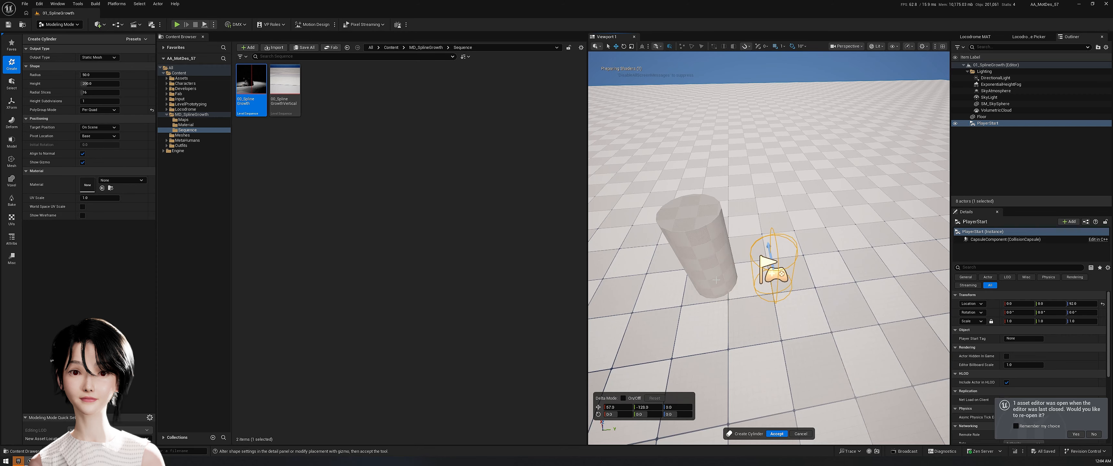
click(777, 433)
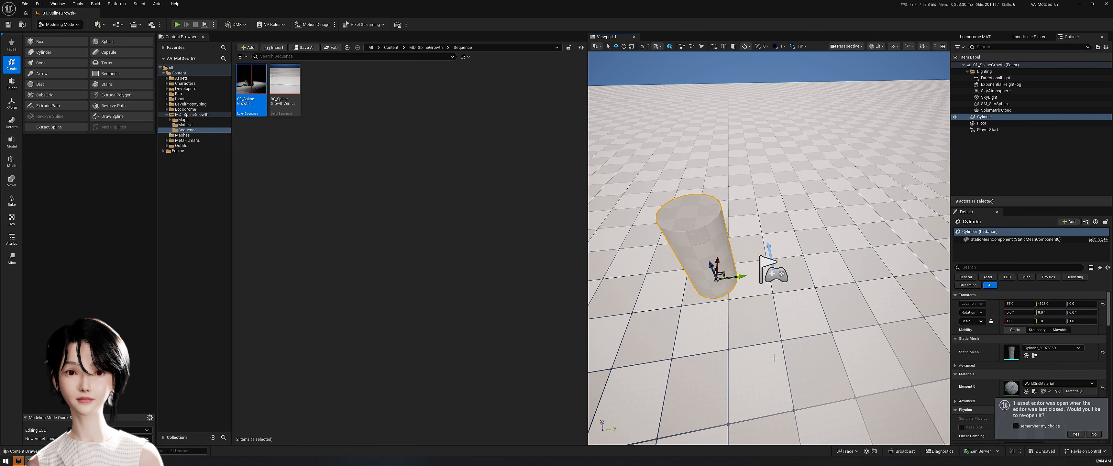
Step: Delete the PlayerStart actor and reset the cylinder's location to the world origin
drag(740, 275, 754, 274)
click(773, 270)
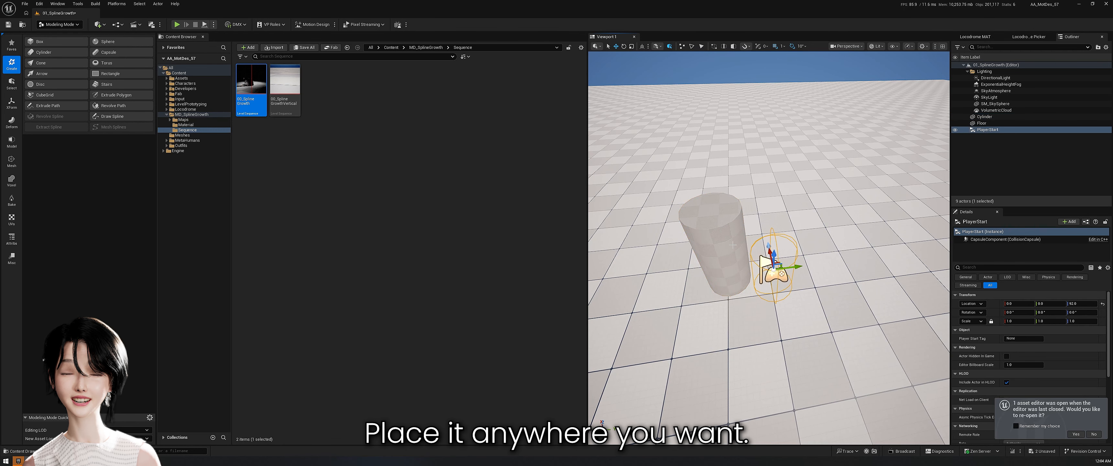
key(Delete)
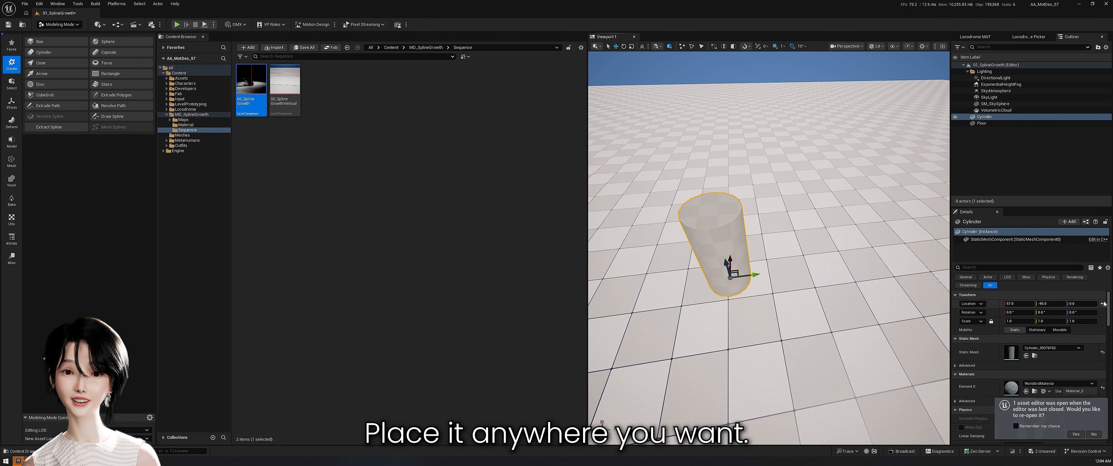
click(1103, 304)
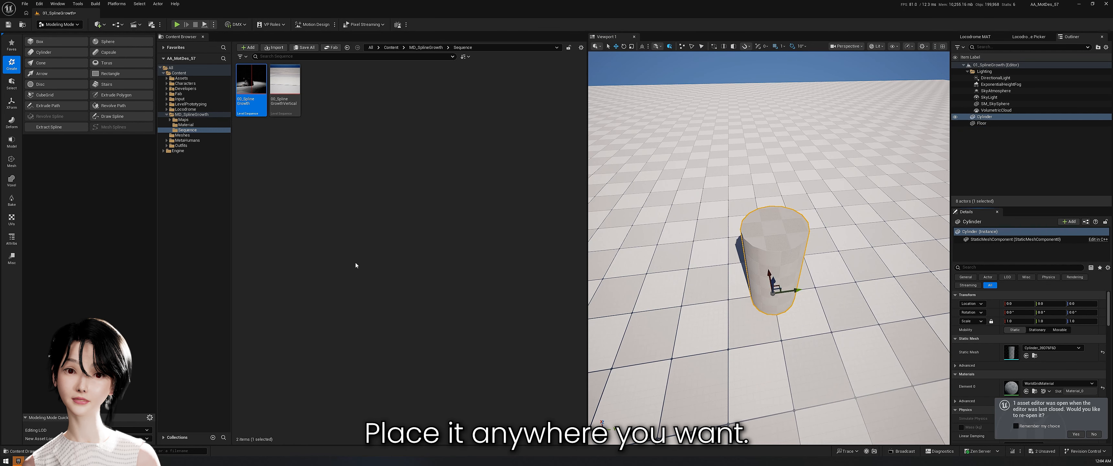
Step: Start a spline with the Draw Spline tool, placing points across the floor towards the cylinder's base
key(Escape)
click(111, 117)
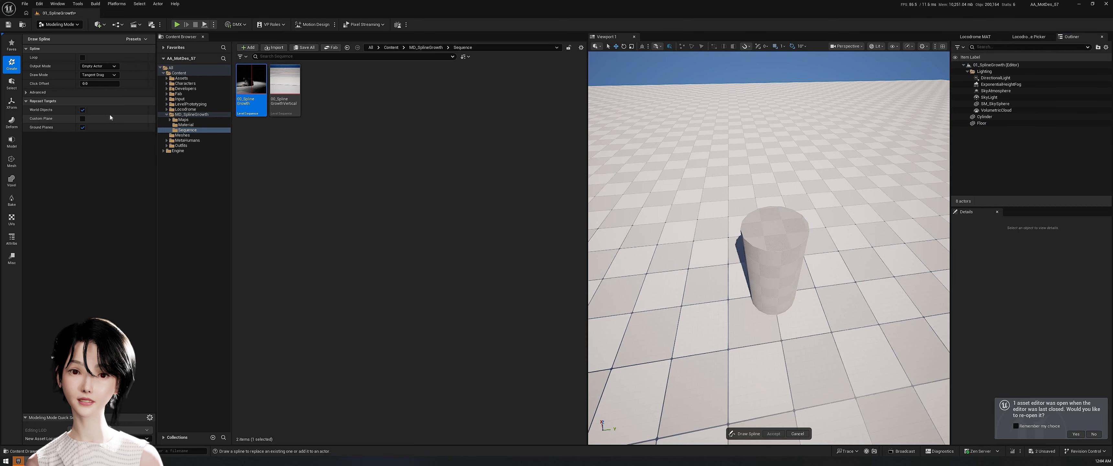
middle_drag(769, 249, 668, 281)
alt+drag(736, 259, 761, 273)
click(667, 269)
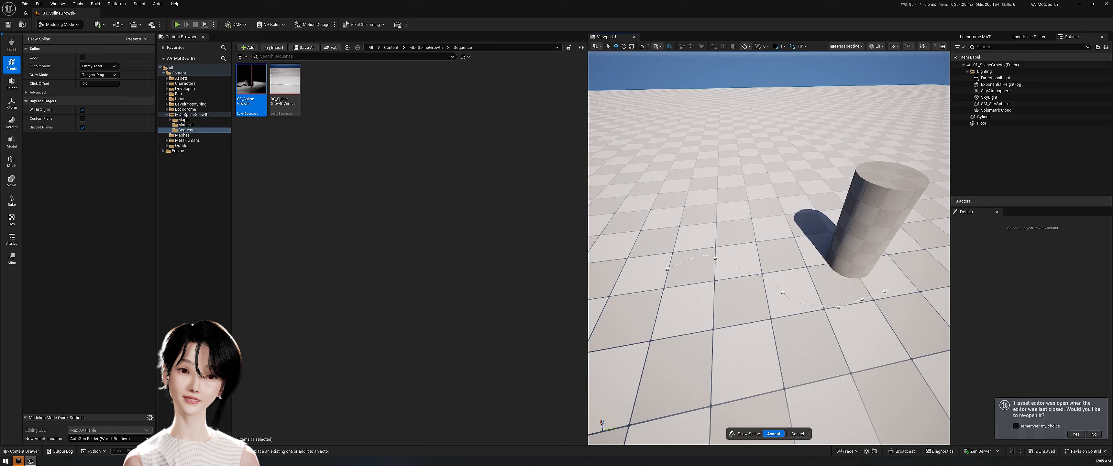
drag(886, 290, 887, 290)
alt+drag(886, 290, 867, 270)
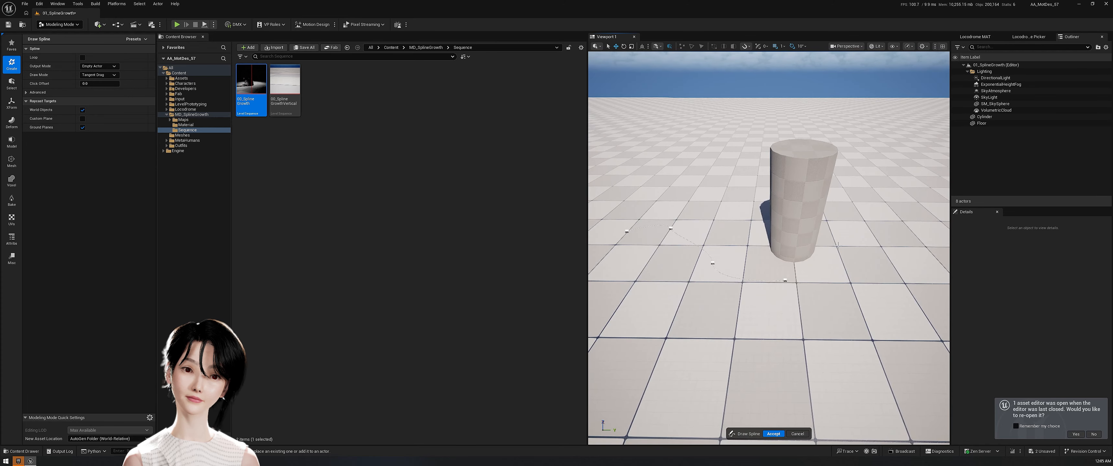
Step: Continue the spline around the cylinder's side, undoing a misplaced point, and accept the finished spline
alt+drag(842, 234, 691, 207)
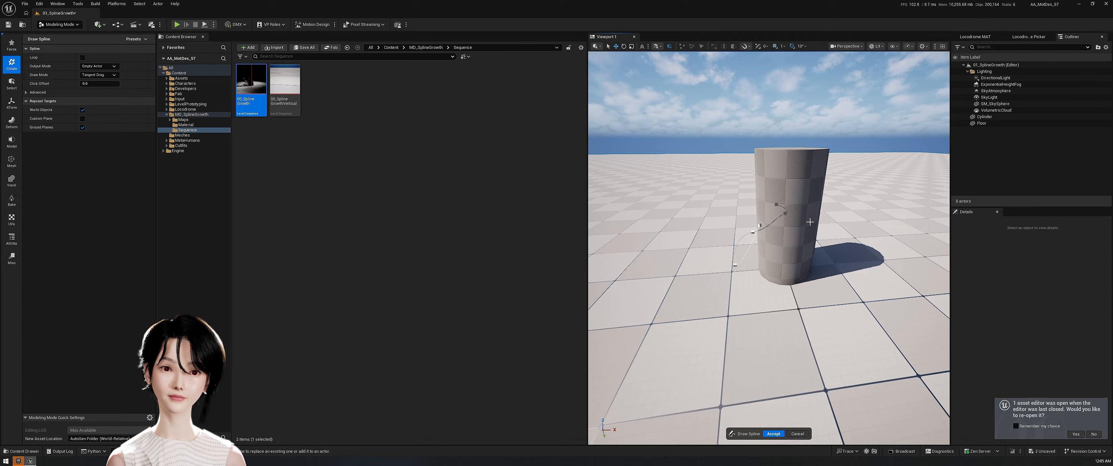
key(ctrl+z)
alt+drag(807, 261, 843, 254)
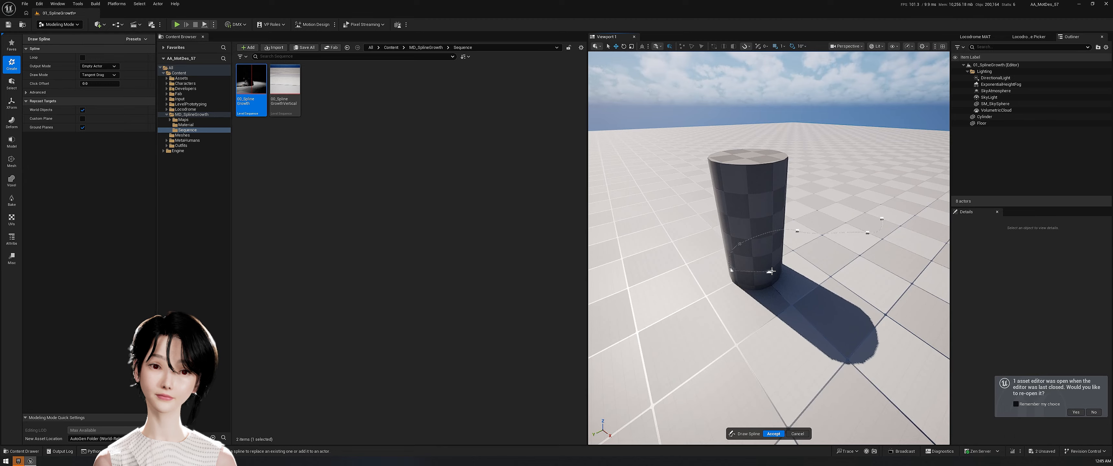
alt+drag(772, 272, 820, 256)
mouse_move(762, 222)
alt+mouse_down()
mouse_move(826, 198)
mouse_move(786, 209)
mouse_move(860, 203)
mouse_move(795, 242)
alt+mouse_up()
key(Return)
Step: Select the spline's points and adjust them so the curve wraps around the cylinder
click(794, 224)
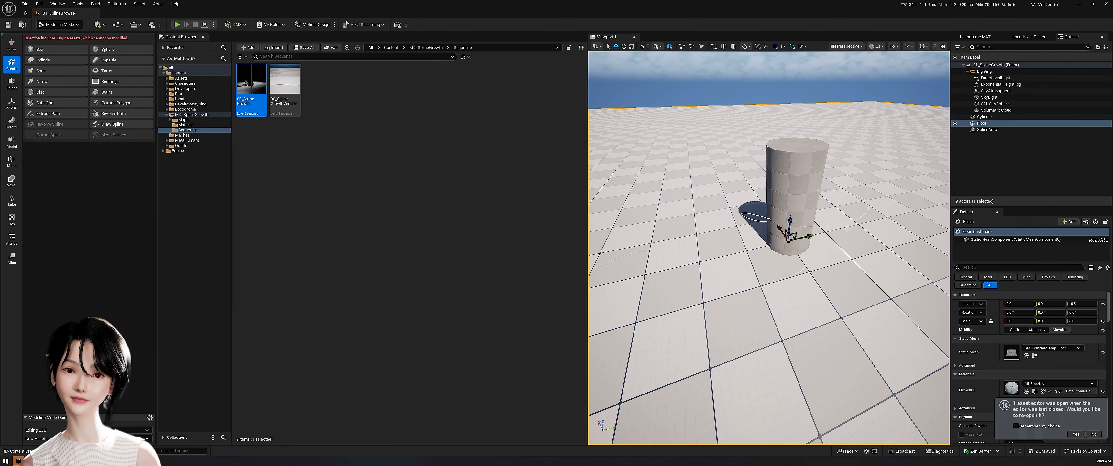
key(ctrl+z)
click(785, 204)
alt+drag(785, 203, 821, 205)
click(795, 231)
mouse_move(794, 231)
alt+mouse_down()
mouse_move(757, 240)
mouse_move(800, 247)
mouse_move(735, 216)
mouse_move(735, 190)
mouse_move(799, 242)
alt+mouse_up()
click(707, 199)
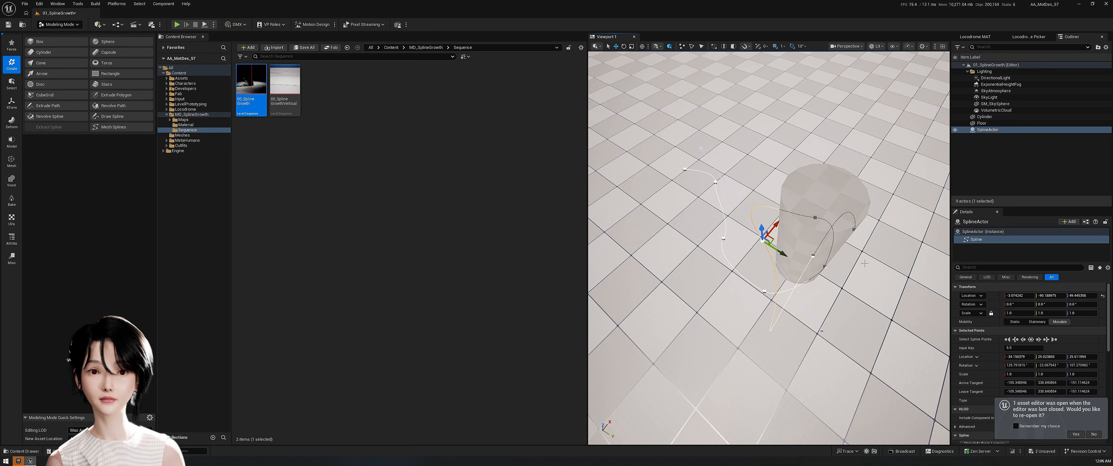
click(832, 214)
alt+drag(832, 214, 697, 173)
click(698, 192)
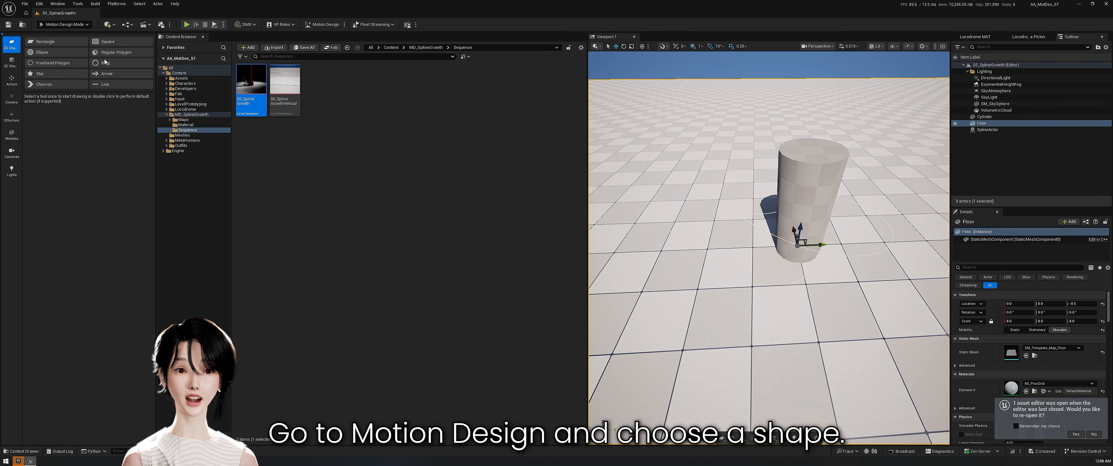
Step: Add a Ring shape beside the cylinder in Motion Design mode
click(105, 62)
click(1096, 129)
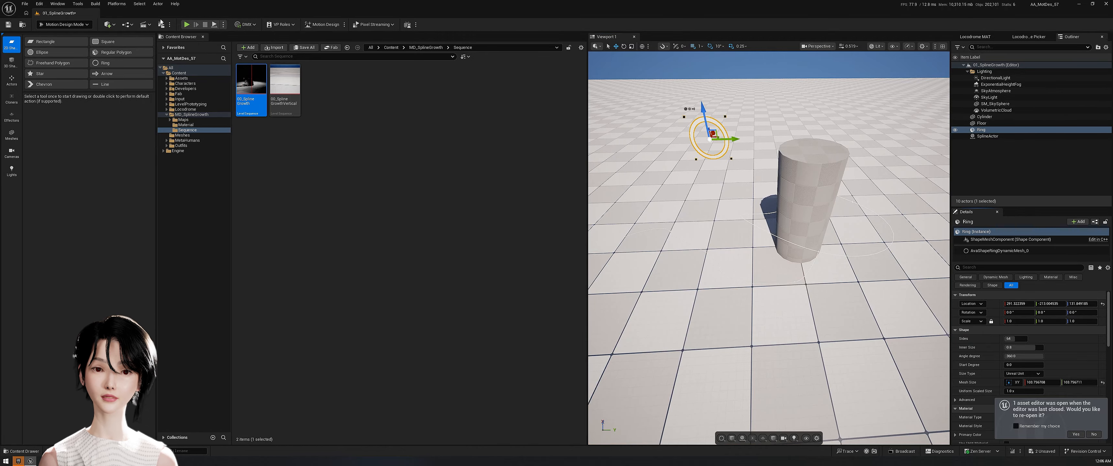
Step: Show the Motion Design interface, close the Remote Control panel and bring up the Outliner
click(339, 26)
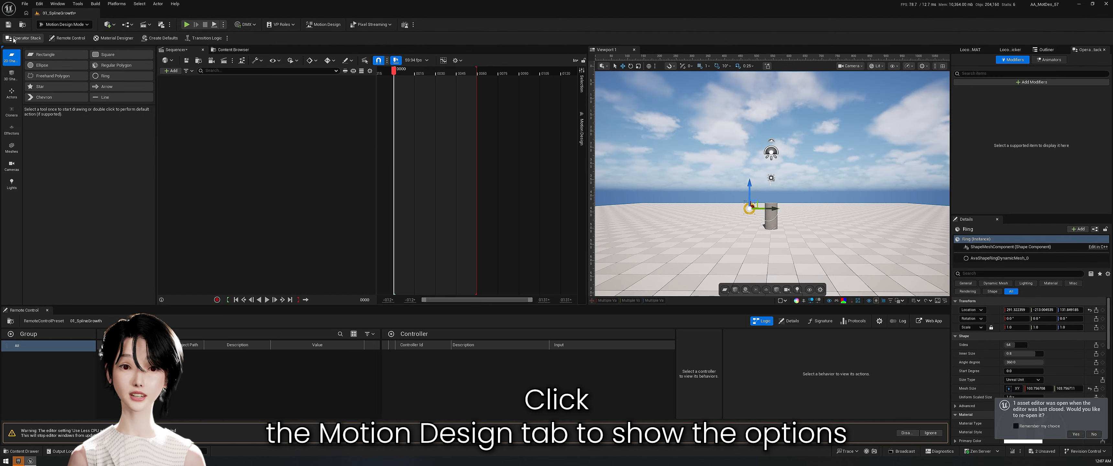
click(47, 310)
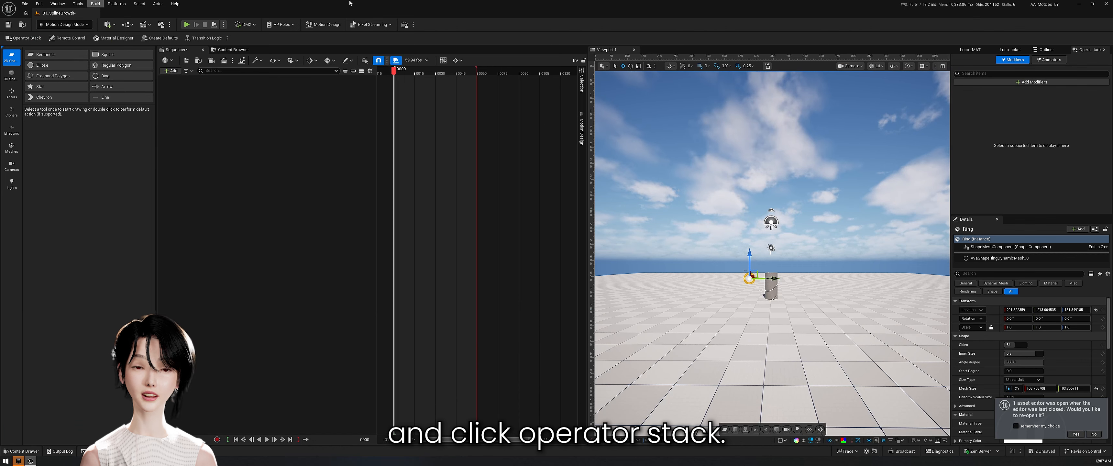
click(975, 51)
click(1046, 49)
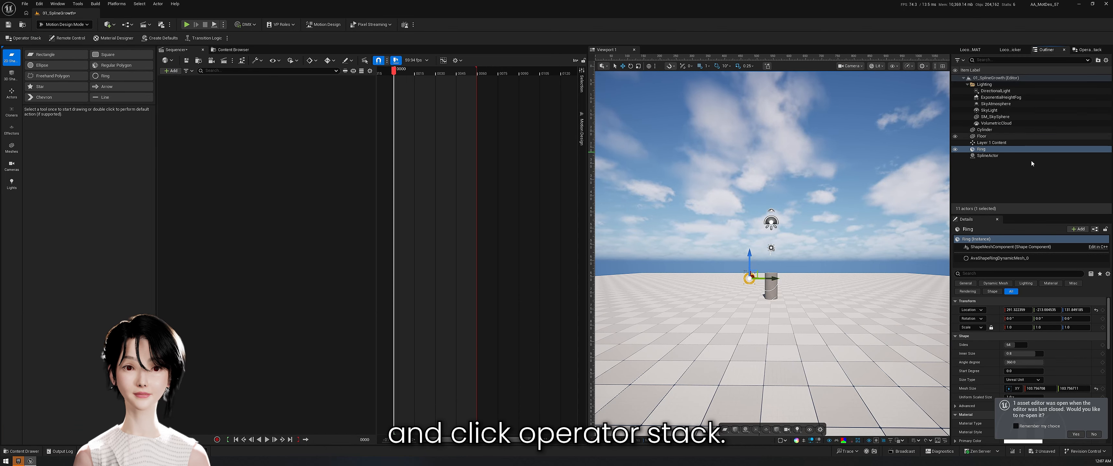
Step: Add a Spline Sweep modifier to the Ring and switch the viewport to the Perspective camera
click(1075, 49)
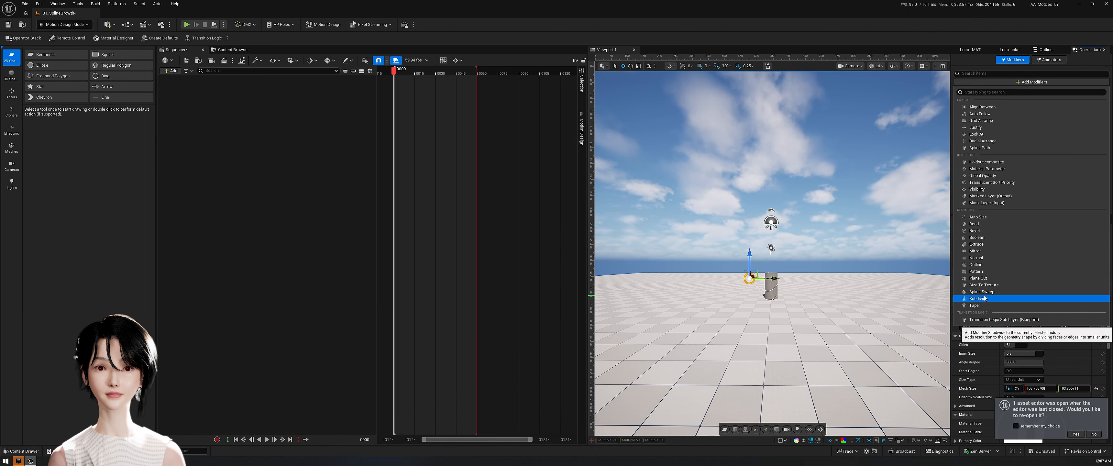
alt+drag(886, 249, 847, 259)
middle_drag(847, 260, 807, 249)
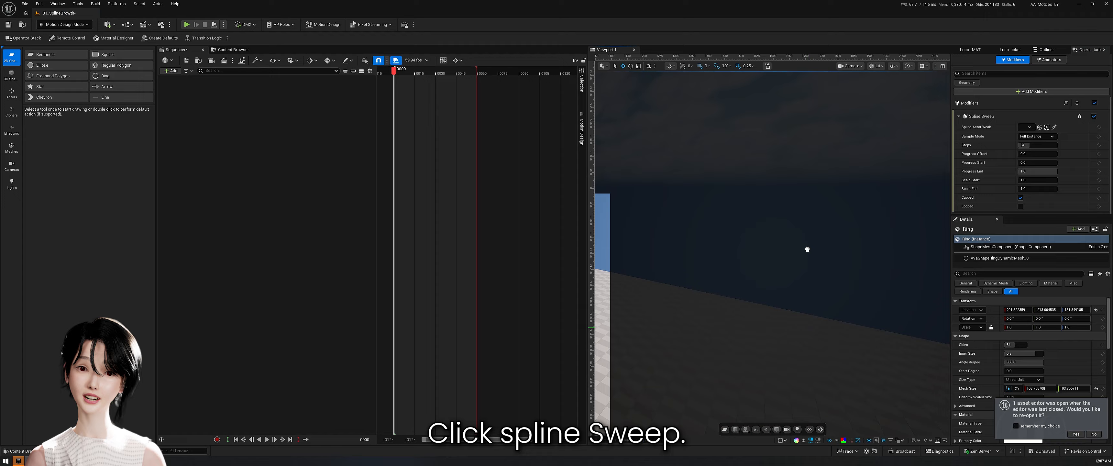
click(849, 66)
click(860, 78)
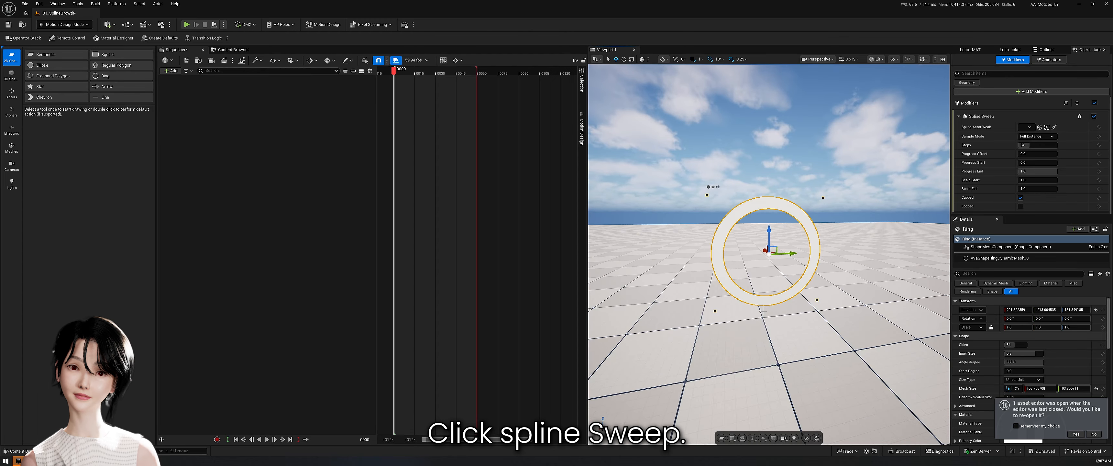
Step: Assign SplineActor as the Ring's sweep spline and try a higher Progress Offset
scroll(764, 312, down, 5)
alt+drag(763, 311, 692, 337)
middle_drag(763, 312, 726, 301)
alt+drag(726, 300, 765, 301)
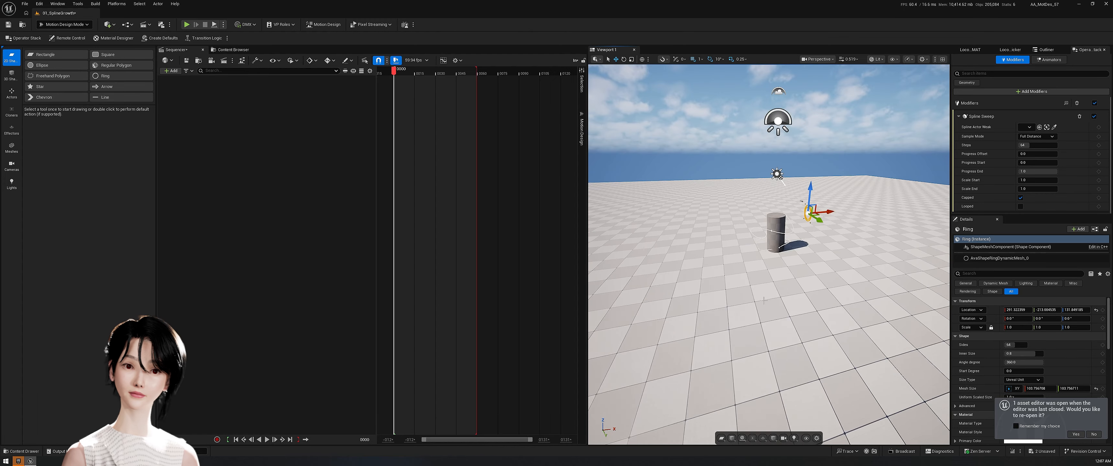
right_drag(764, 300, 869, 294)
click(1029, 127)
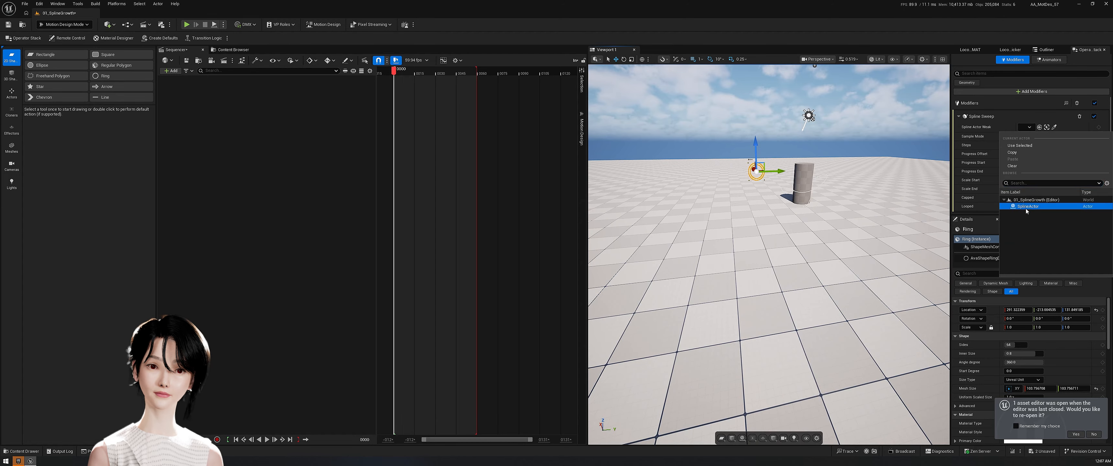
click(1027, 208)
drag(1032, 154, 1055, 154)
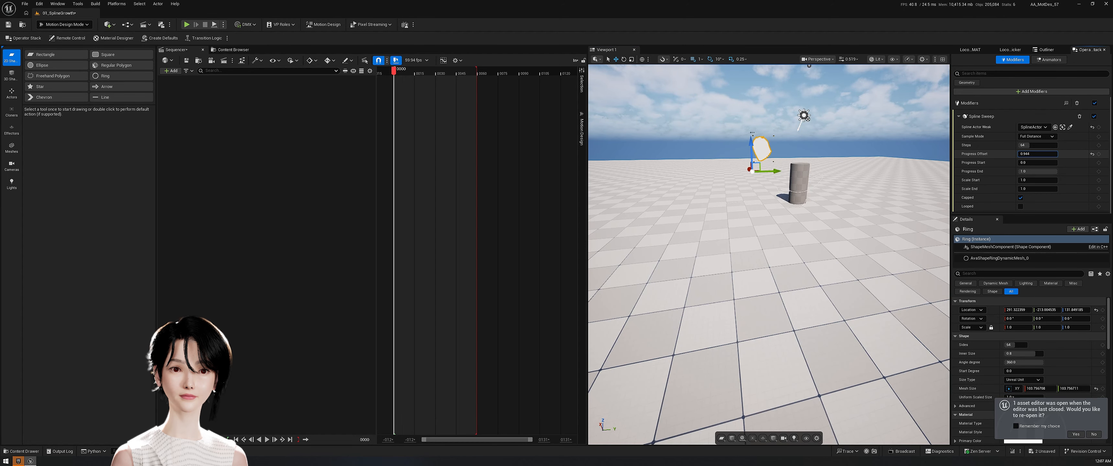
Step: Match the Ring's location to that of SplineActor
click(1039, 50)
click(984, 156)
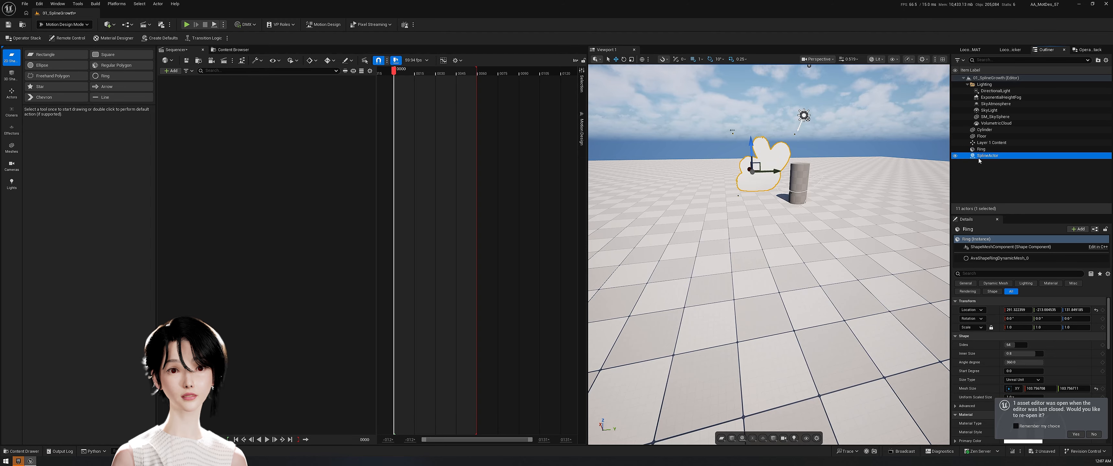
click(982, 149)
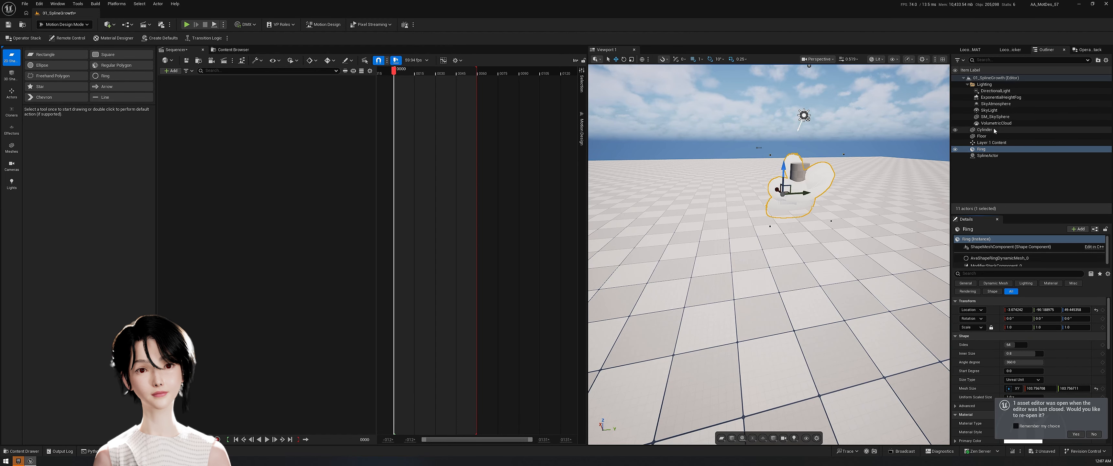
Step: Lower the Floor slightly along its Z location
click(990, 136)
drag(1077, 308, 1059, 308)
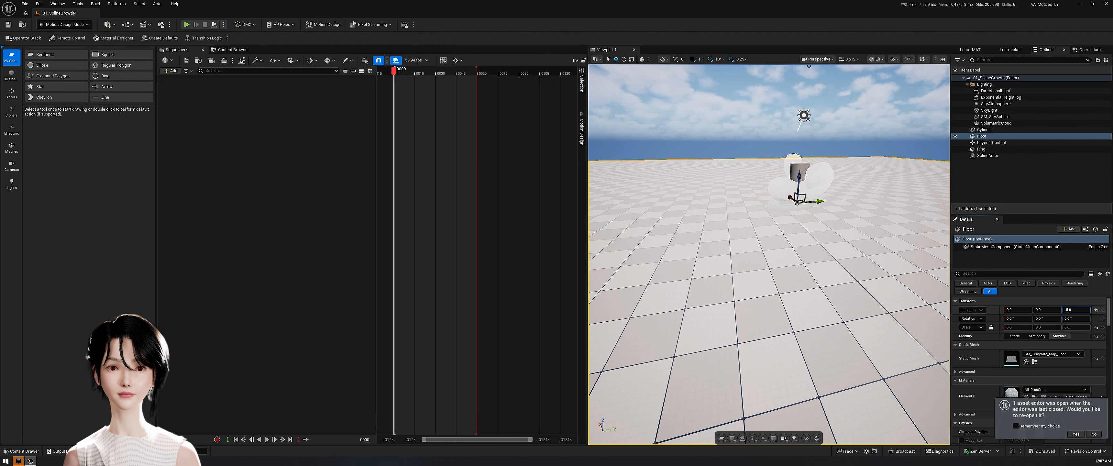
mouse_move(769, 255)
right_down()
mouse_move(821, 299)
mouse_move(873, 246)
mouse_move(925, 256)
mouse_move(847, 276)
mouse_move(778, 246)
right_up()
Step: Set the Progress Offset of the Ring's Spline Sweep modifier to 0.01
click(1088, 51)
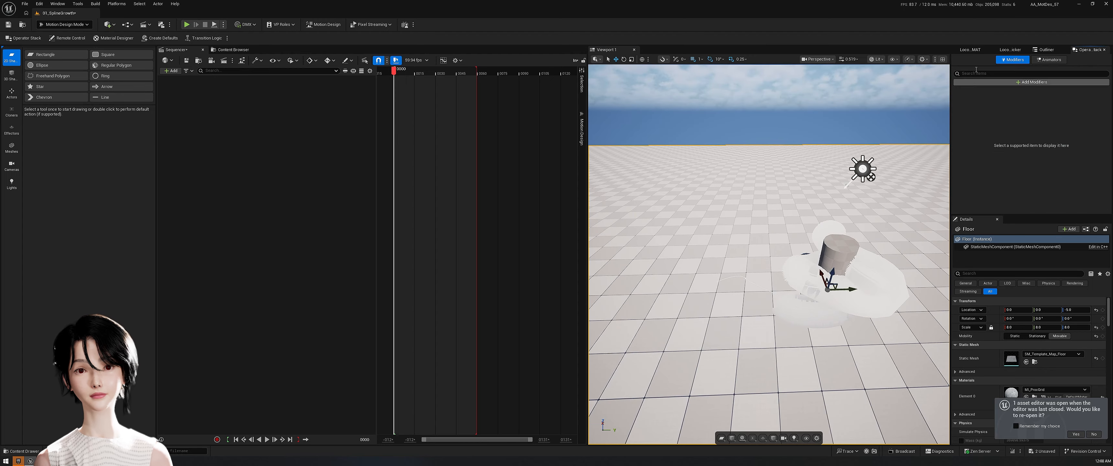
click(1043, 49)
click(994, 150)
click(1088, 49)
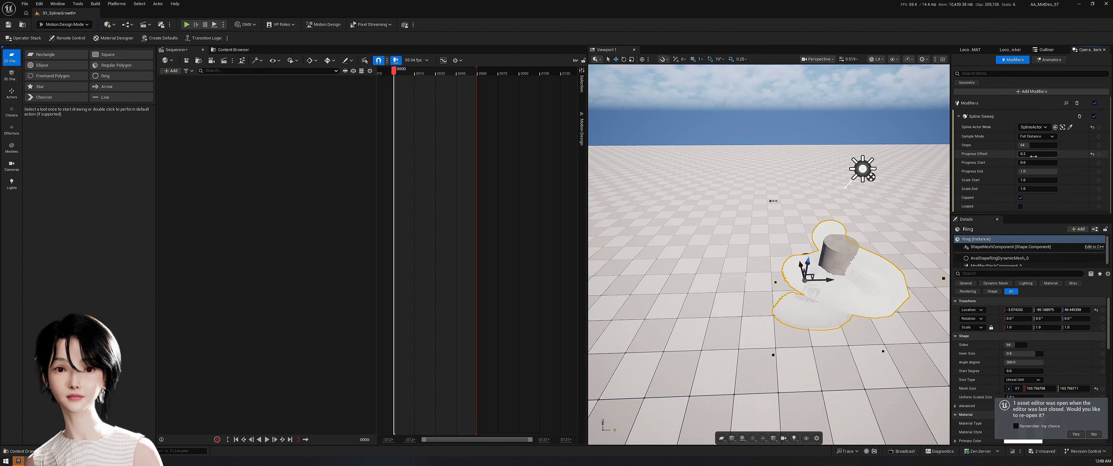
drag(1034, 156, 1009, 156)
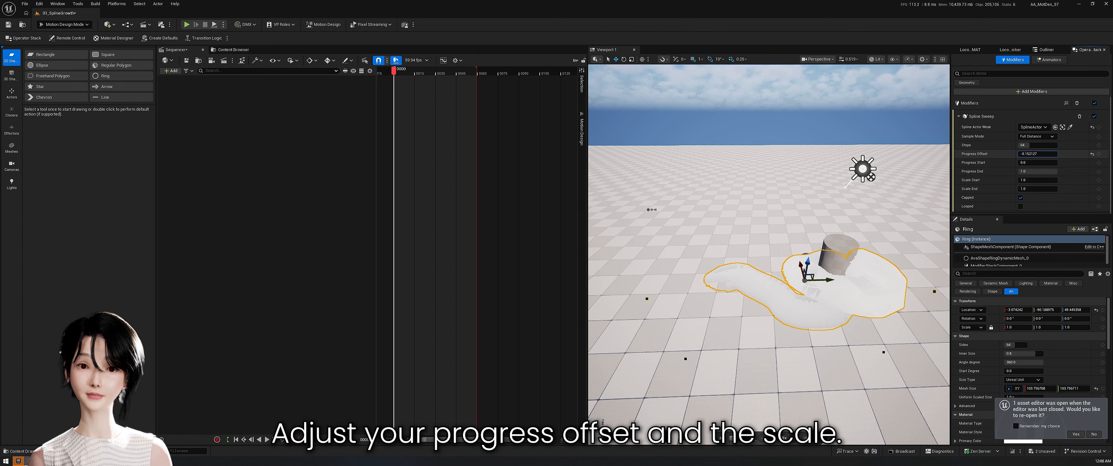
text(0.1)
key(Return)
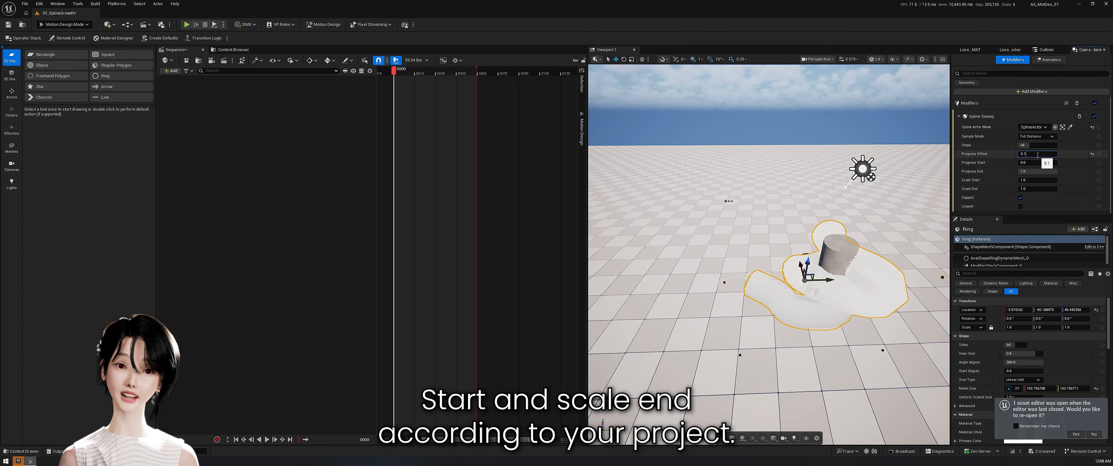
key(Return)
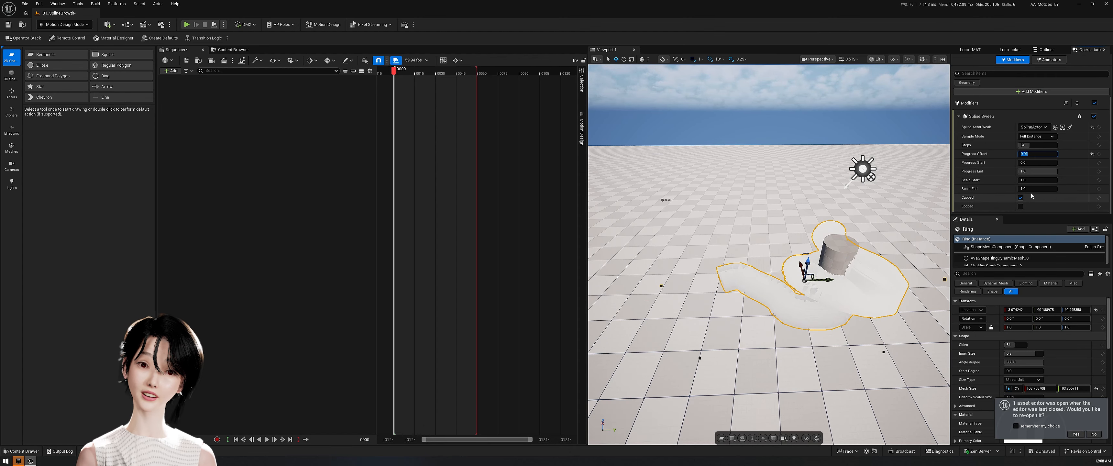
Step: Set both Scale End and Scale Start of the Spline Sweep to 0.1
click(1037, 188)
text(0.1)
key(Return)
text(0.1)
key(Return)
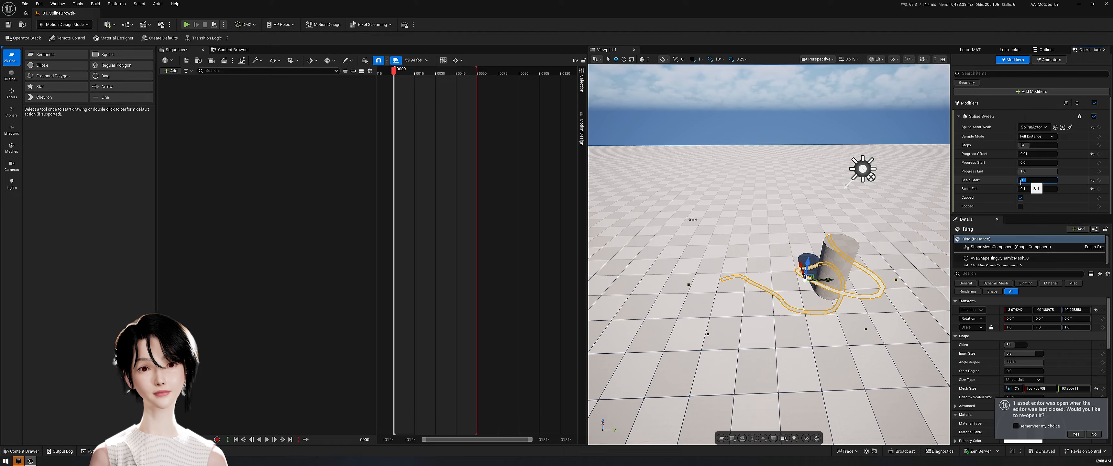
Step: Set the Steps of the Ring's Spline Sweep to 200 and save the level
click(838, 260)
alt+drag(838, 259, 778, 225)
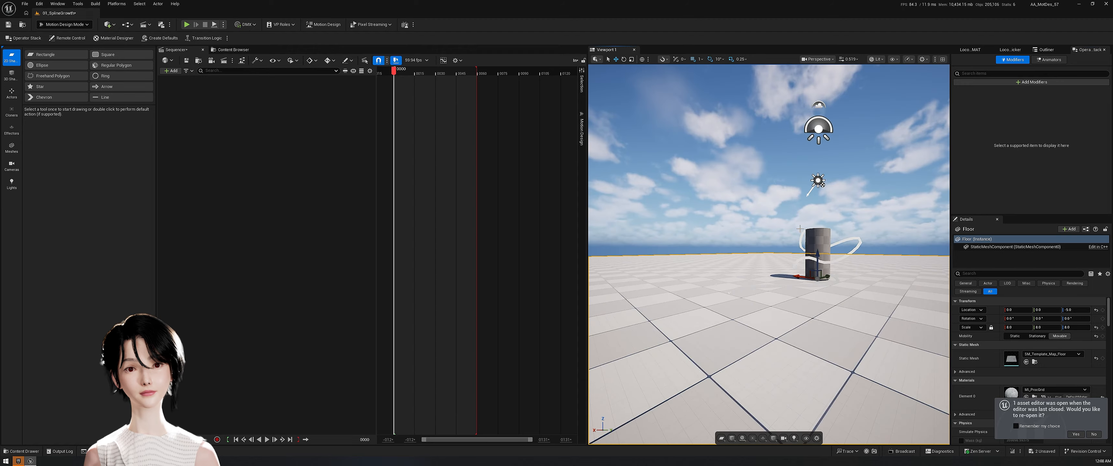
scroll(808, 302, up, 4)
click(904, 287)
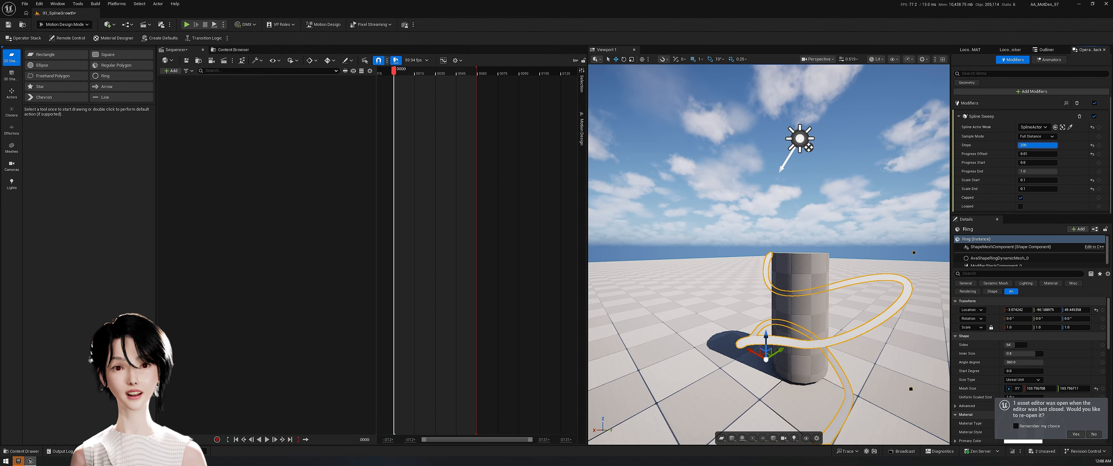
right_drag(769, 255, 793, 265)
key(ctrl+s)
Step: Browse the project content to the Old Oak surface's medium-quality folder under Fab, Megascans, Surfaces
click(232, 49)
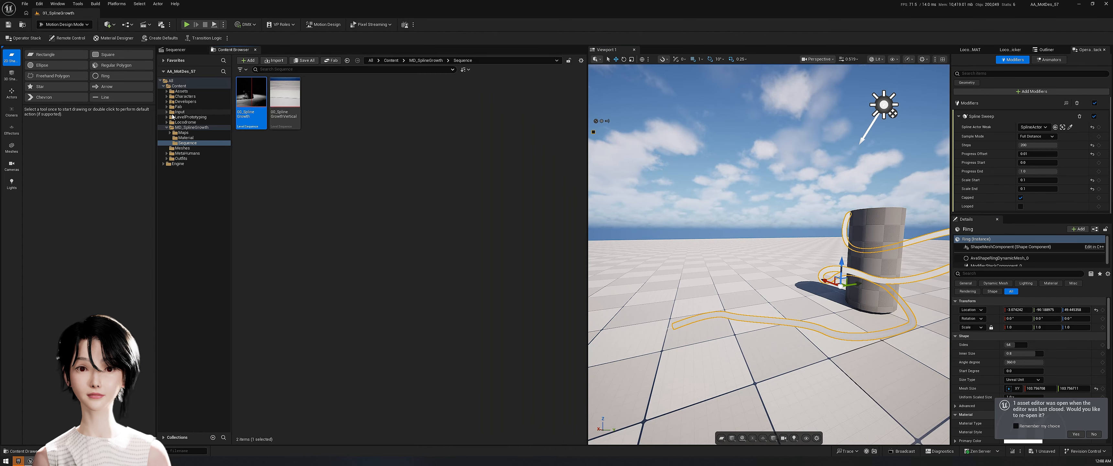
double_click(187, 107)
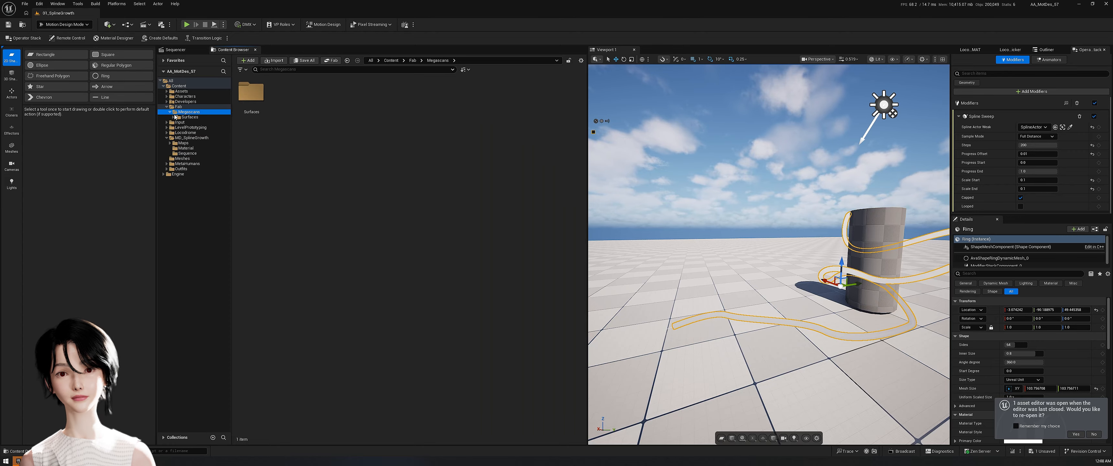
click(174, 117)
click(195, 123)
double_click(252, 96)
double_click(251, 100)
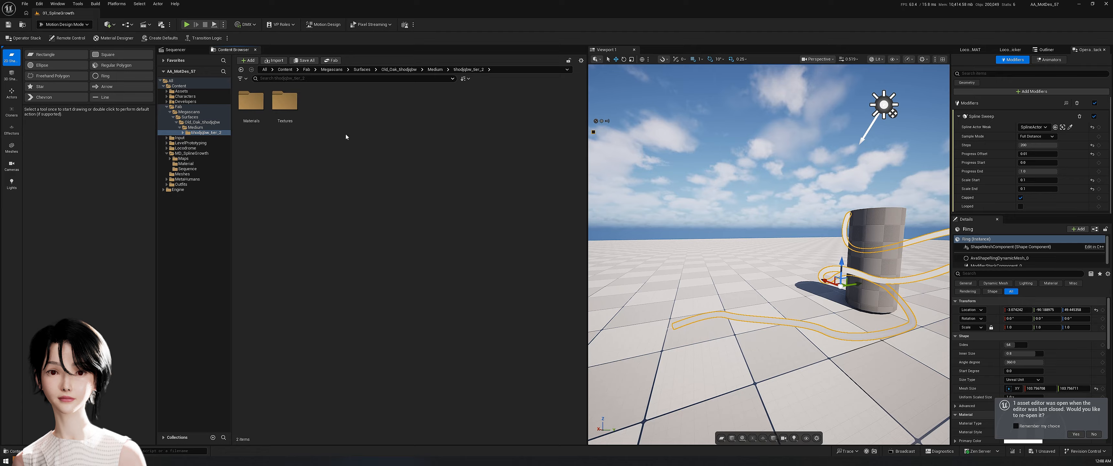
Step: Open Fab and search all products and My Library for "oak tree"
click(332, 60)
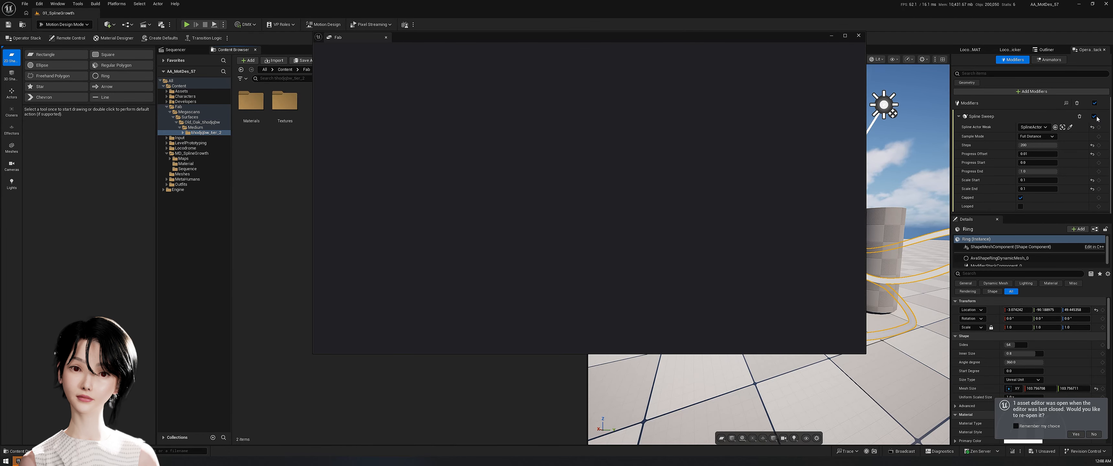
click(405, 57)
text(oak tree)
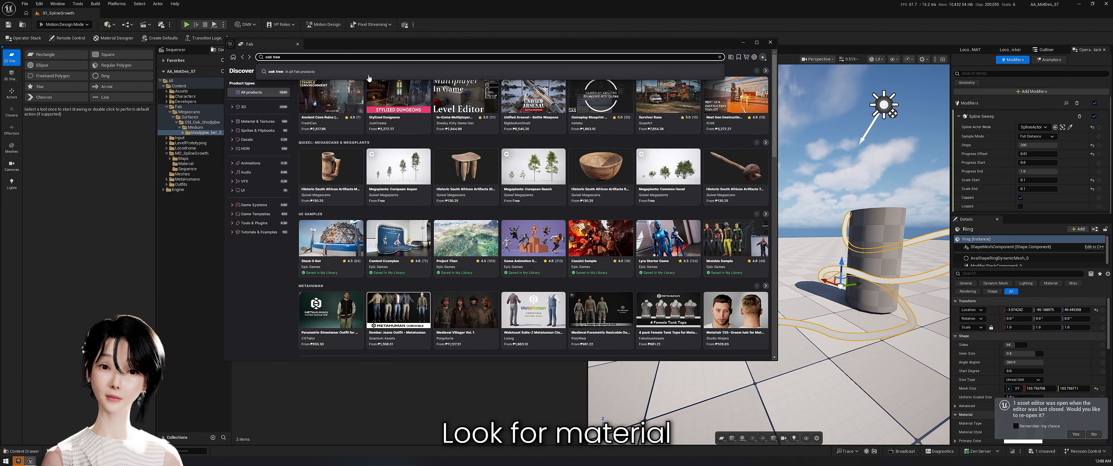
click(369, 76)
scroll(533, 216, down, 5)
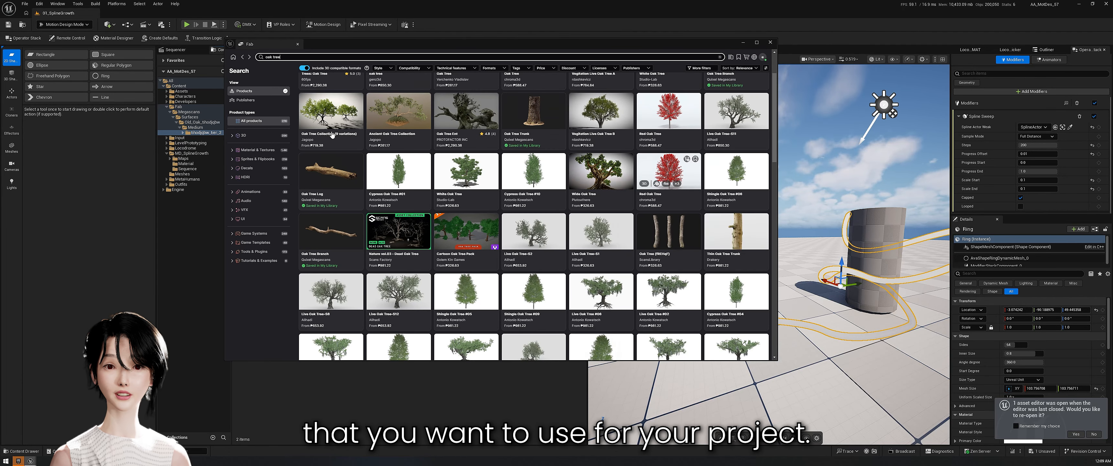
click(258, 150)
scroll(533, 216, down, 20)
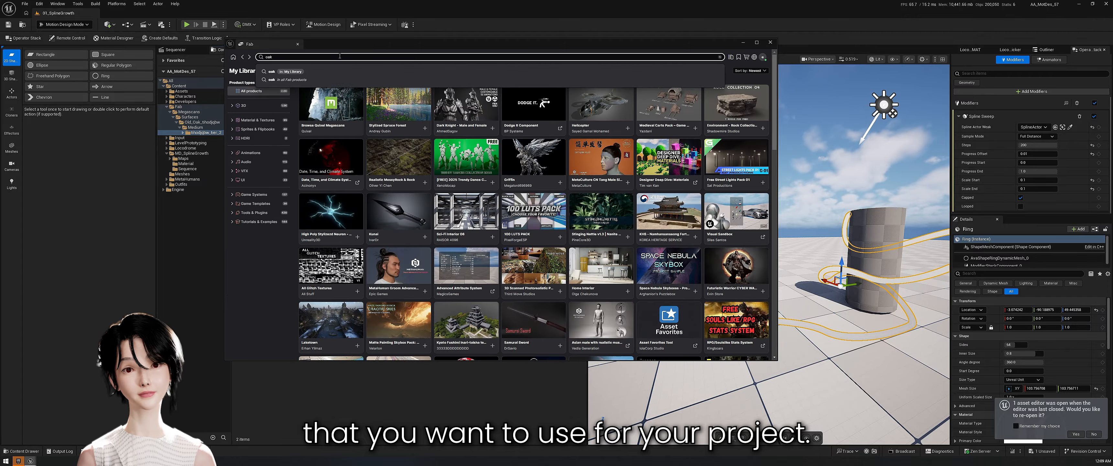
key(Return)
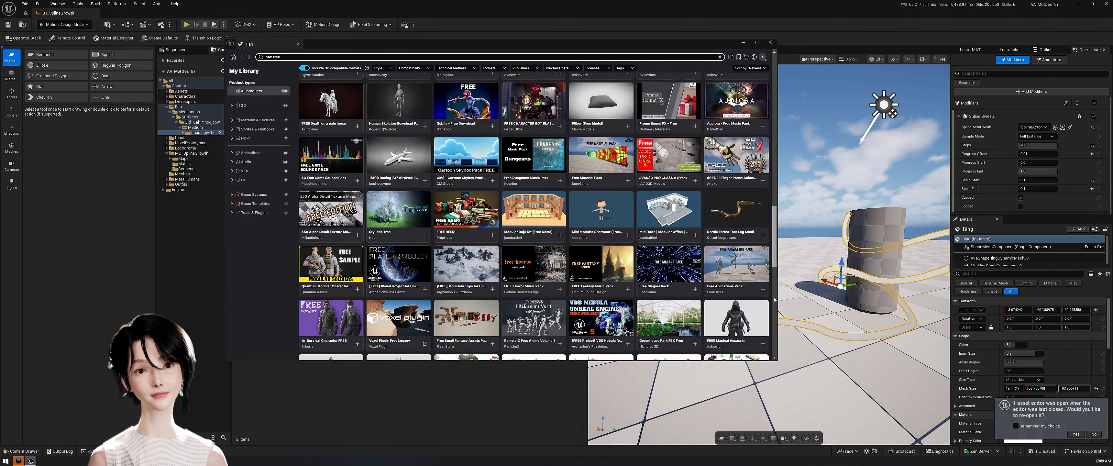
Step: Browse the Quixel Megascans wood and nature materials and open the Old Oak product page
click(758, 122)
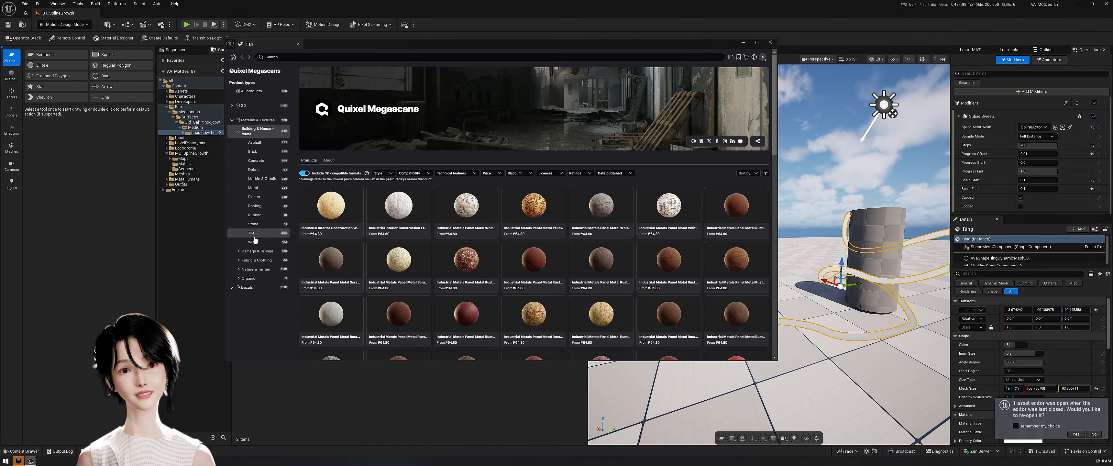
scroll(773, 237, down, 5)
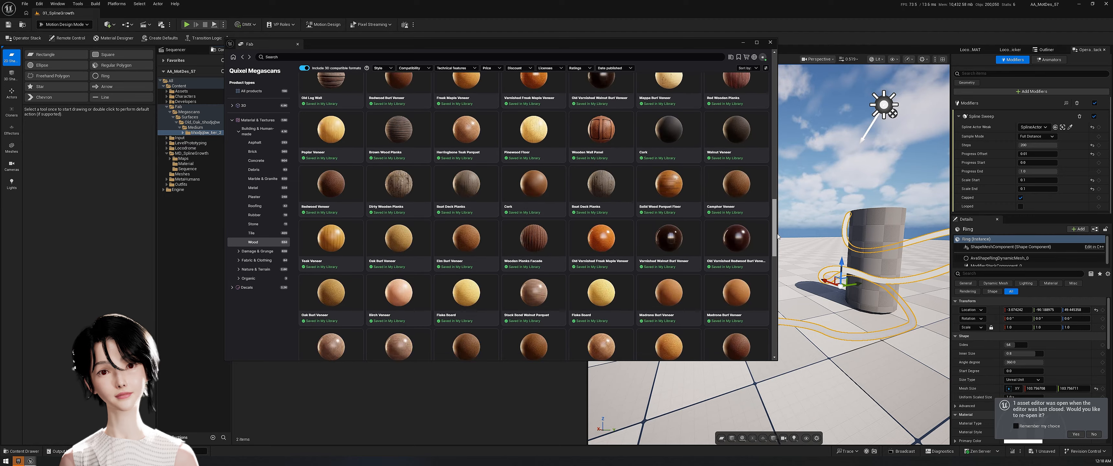
click(666, 179)
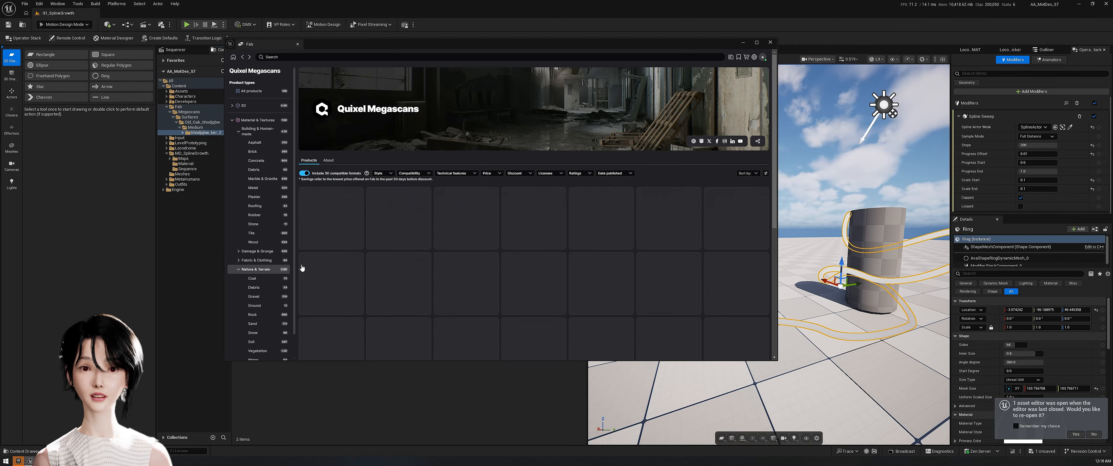
scroll(302, 268, down, 5)
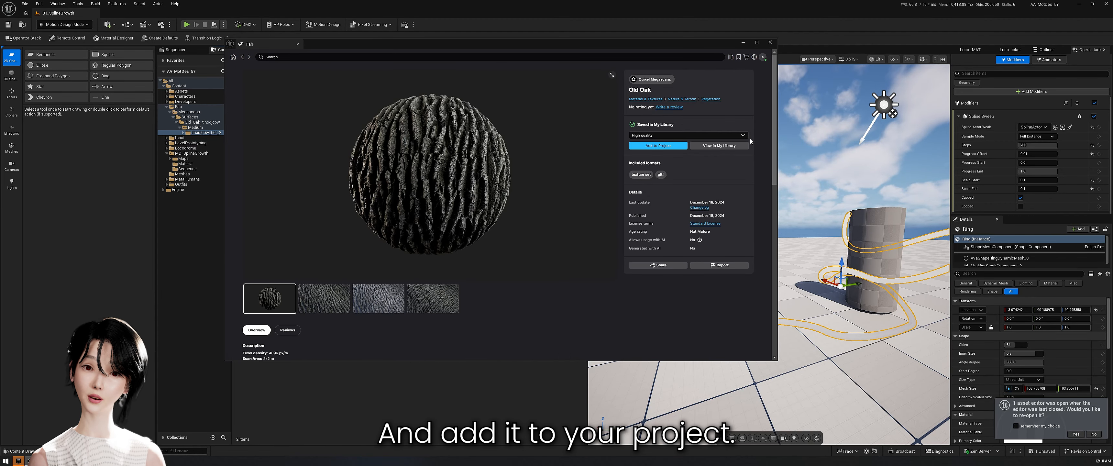
Step: Add the Old Oak material to the project in High quality and close Fab
click(672, 135)
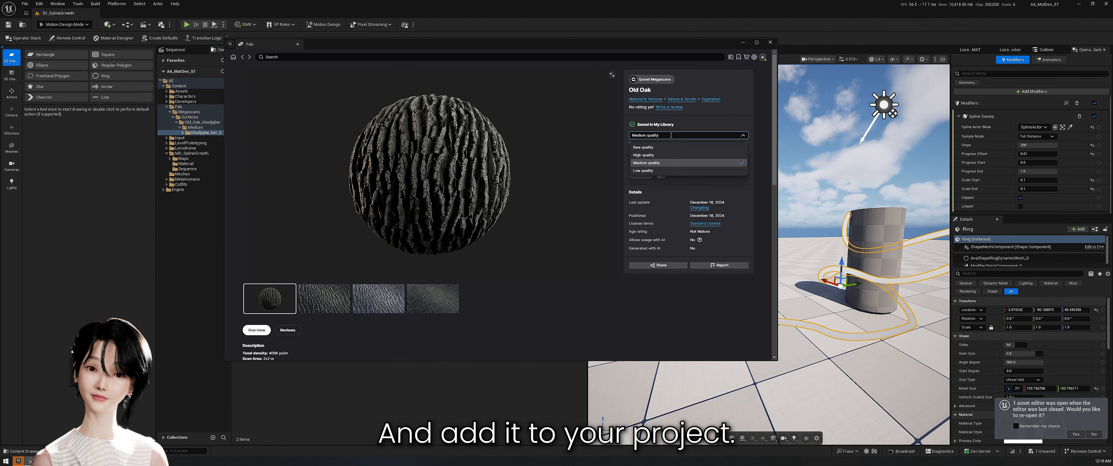
click(752, 124)
click(690, 135)
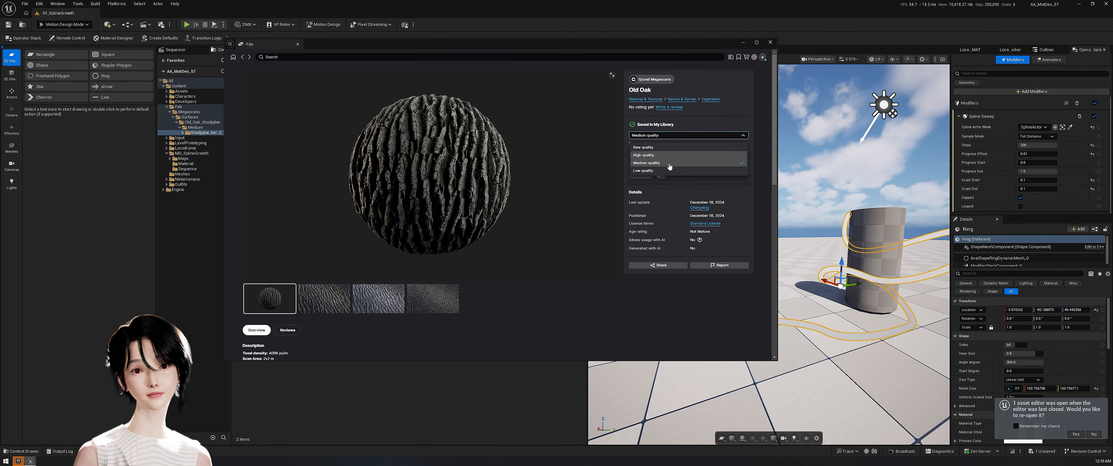
click(671, 149)
click(671, 145)
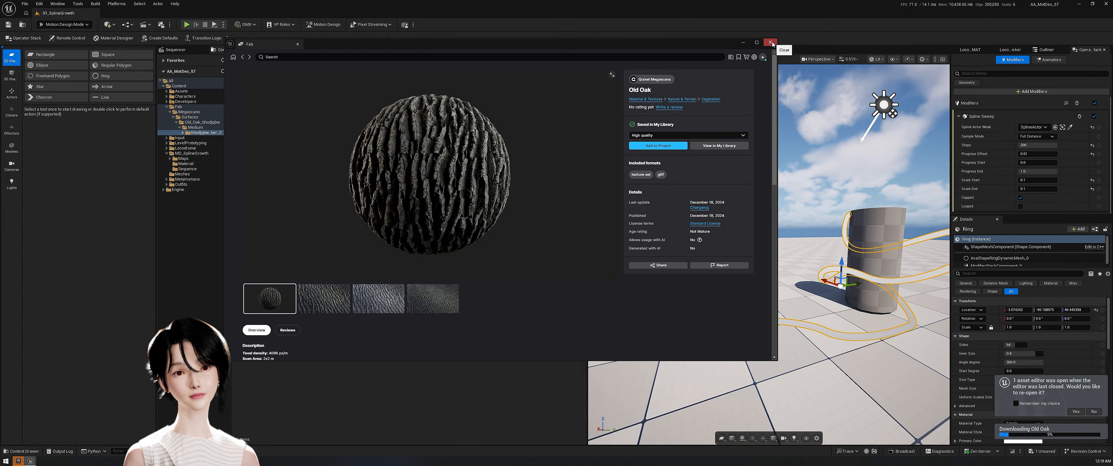
click(771, 43)
Step: Look through the MD_SplineGrowth materials and select the Old Oak material instance in its Materials folder
click(186, 164)
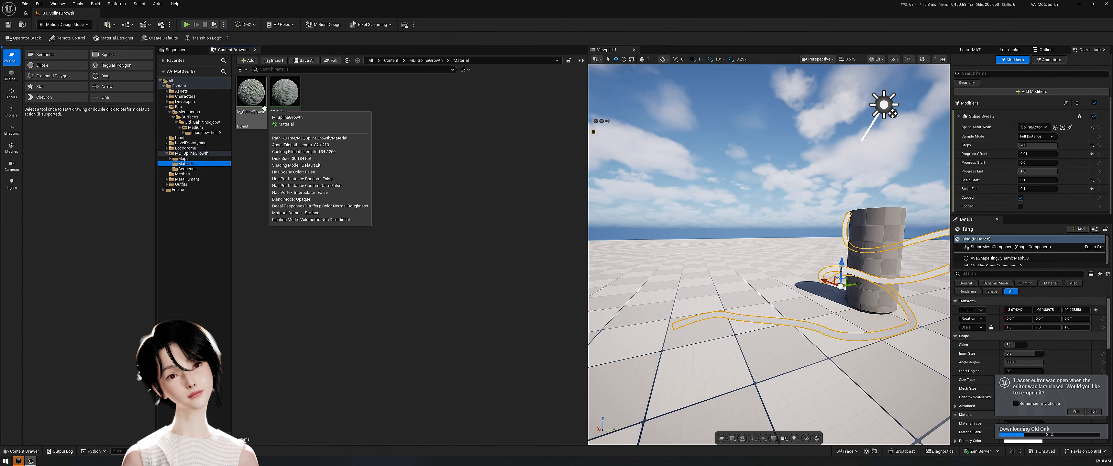
double_click(285, 99)
click(542, 103)
click(802, 70)
click(206, 132)
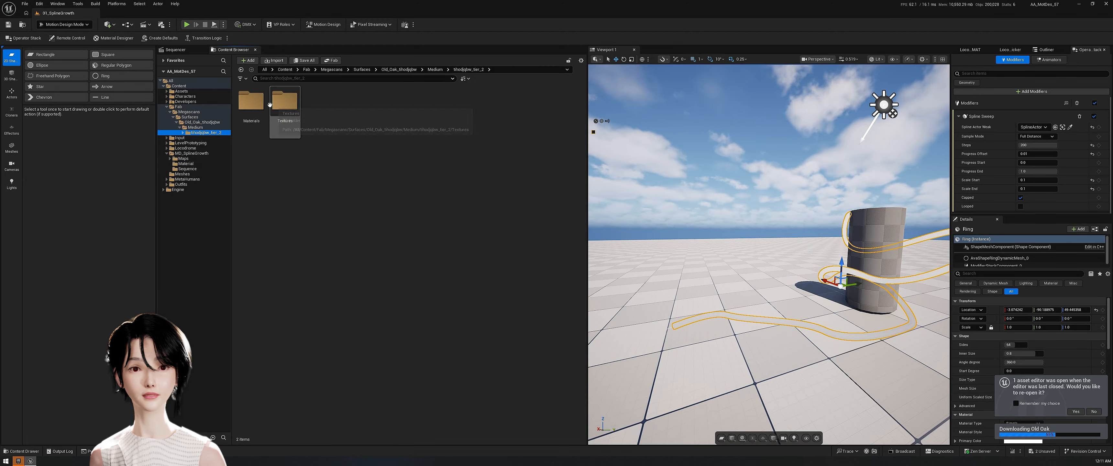
double_click(252, 108)
click(251, 110)
Step: Set the ring's material type to Asset and assign the Medium-quality Old Oak material instance to it
click(1047, 50)
click(1094, 411)
scroll(1061, 368, down, 2)
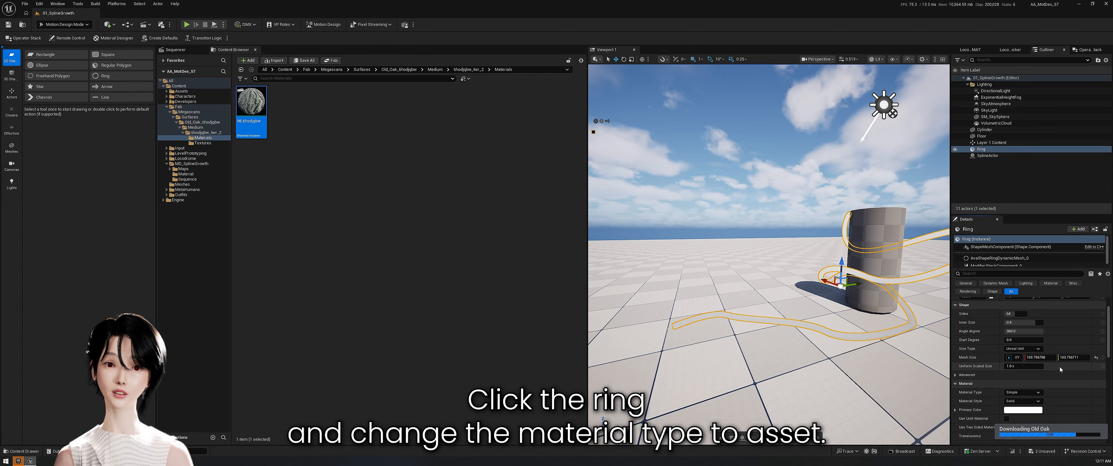
click(1011, 399)
scroll(1038, 367, down, 2)
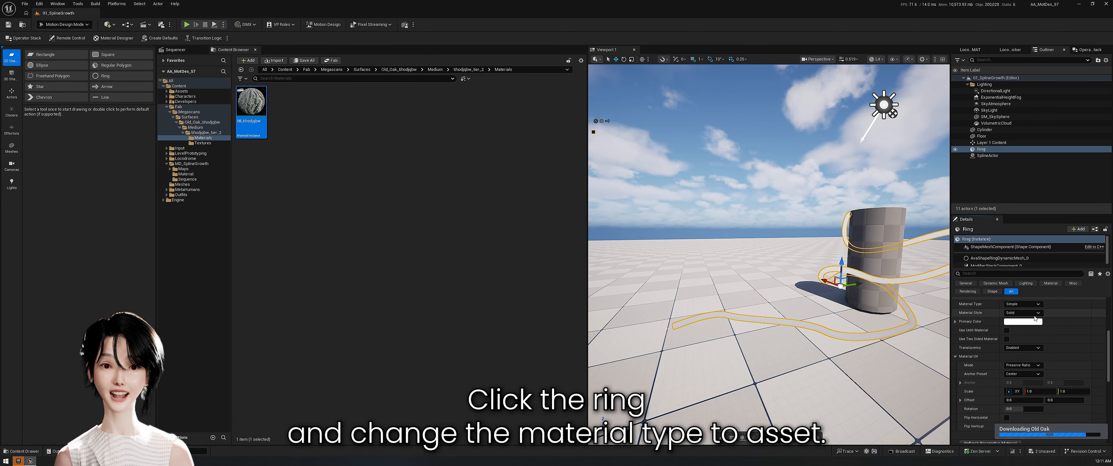
drag(251, 104, 1020, 324)
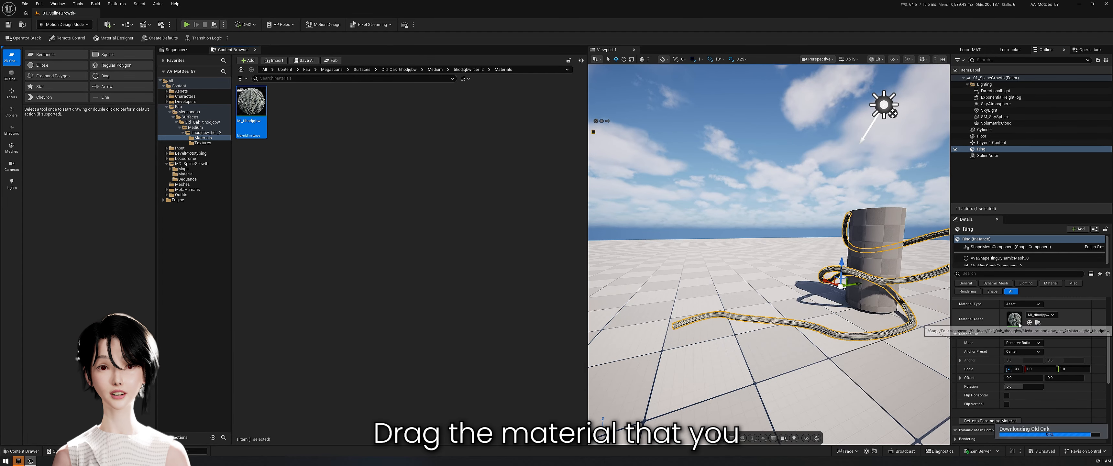
Step: Replace the ring's material asset with the High-quality Old Oak material instance
right_drag(882, 302, 903, 309)
mouse_move(838, 264)
right_down()
mouse_move(822, 270)
mouse_move(860, 259)
mouse_move(839, 264)
right_up()
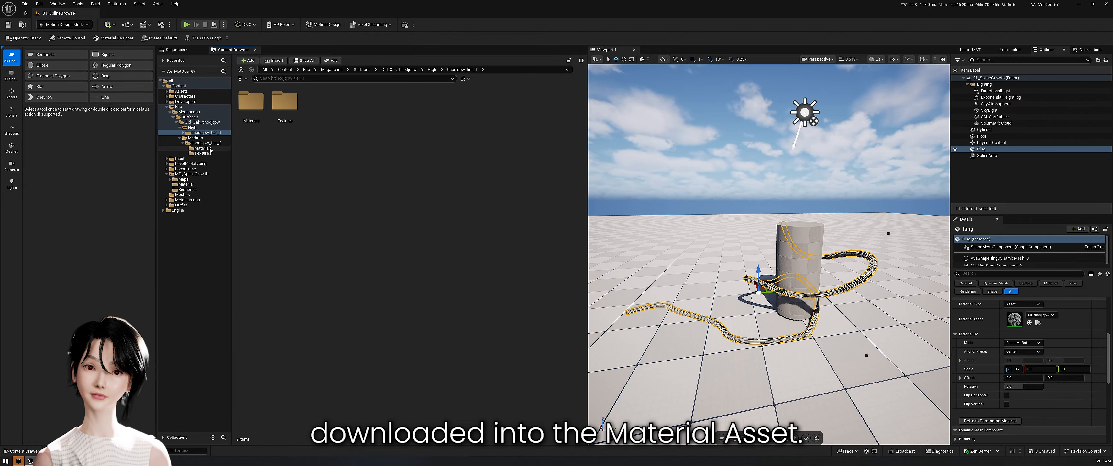
double_click(250, 104)
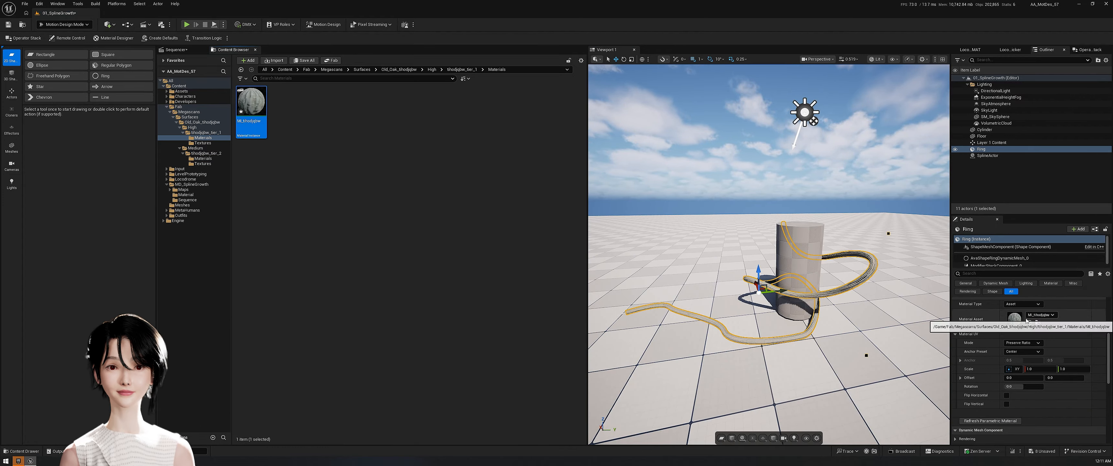
Step: Override the global Tiling of the High-quality Old Oak instance and adjust it to suit the bark on the swept ring
double_click(253, 91)
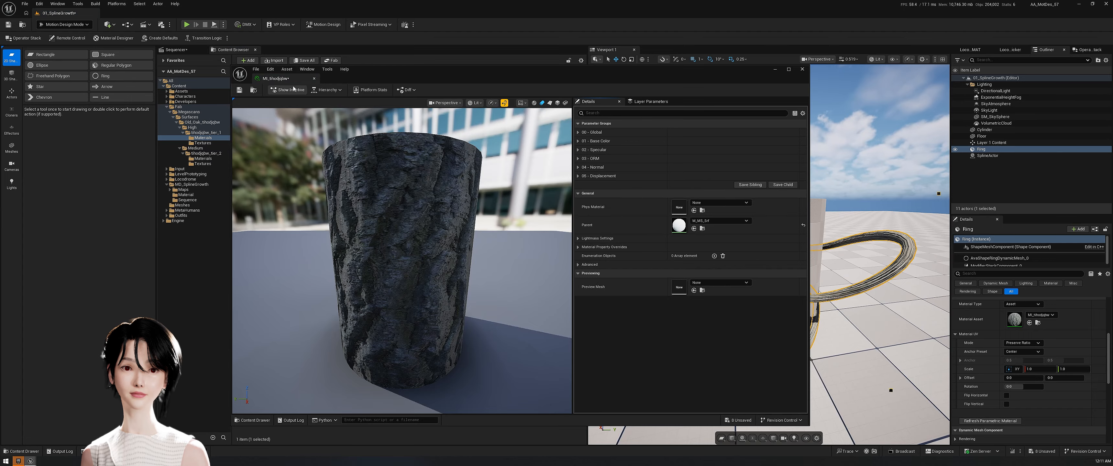
click(588, 141)
drag(683, 141, 711, 141)
drag(665, 71, 532, 65)
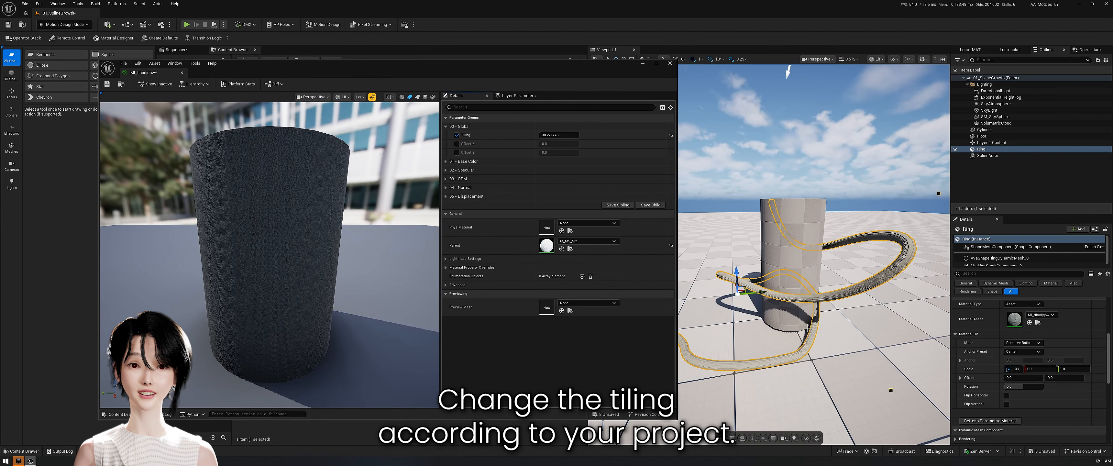
scroll(812, 255, up, 5)
drag(555, 135, 510, 135)
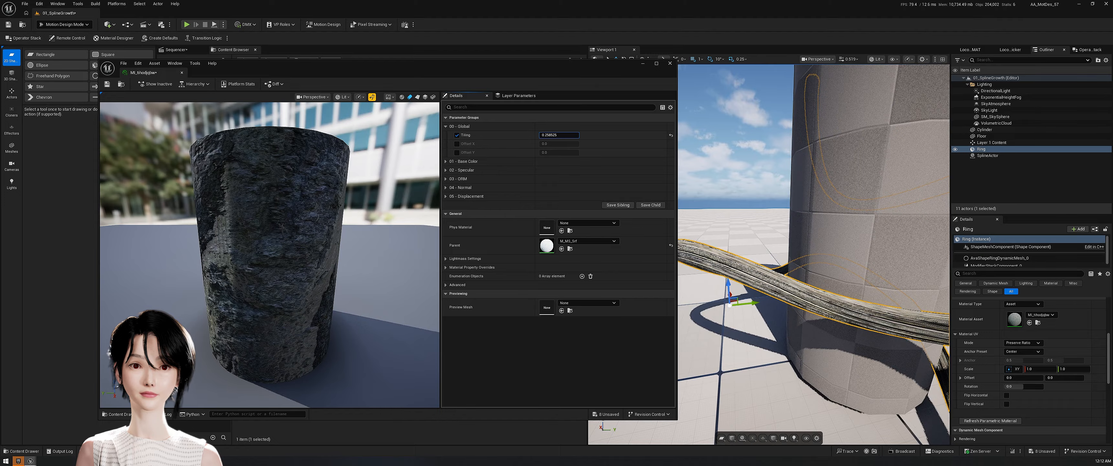
click(670, 63)
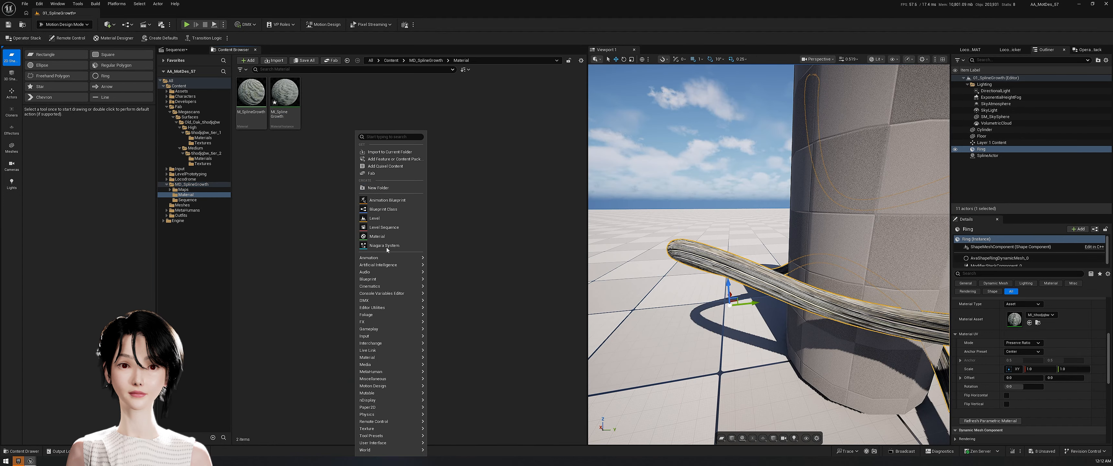
Step: Create a new material named M_SplineGrowthV2 in the MD_SplineGrowth Material folder
click(386, 245)
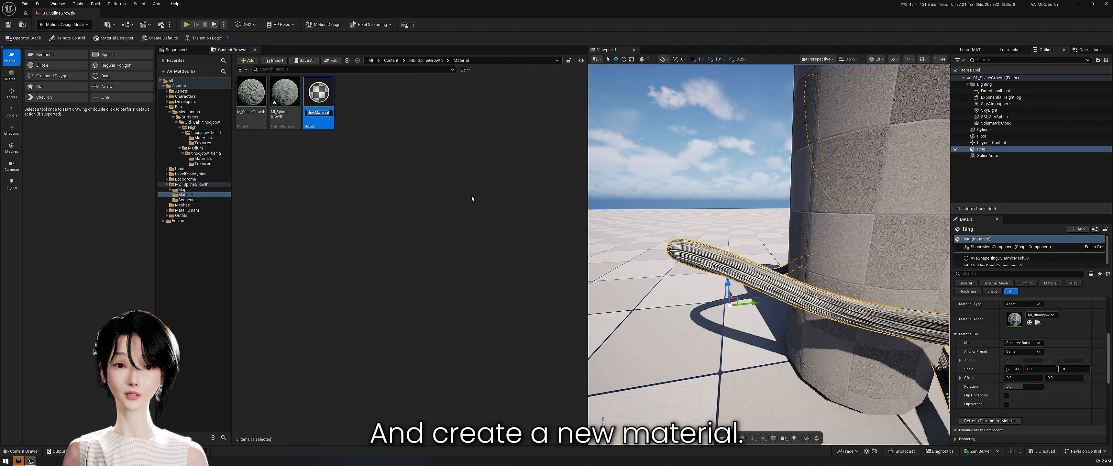
text(M_SplineGro)
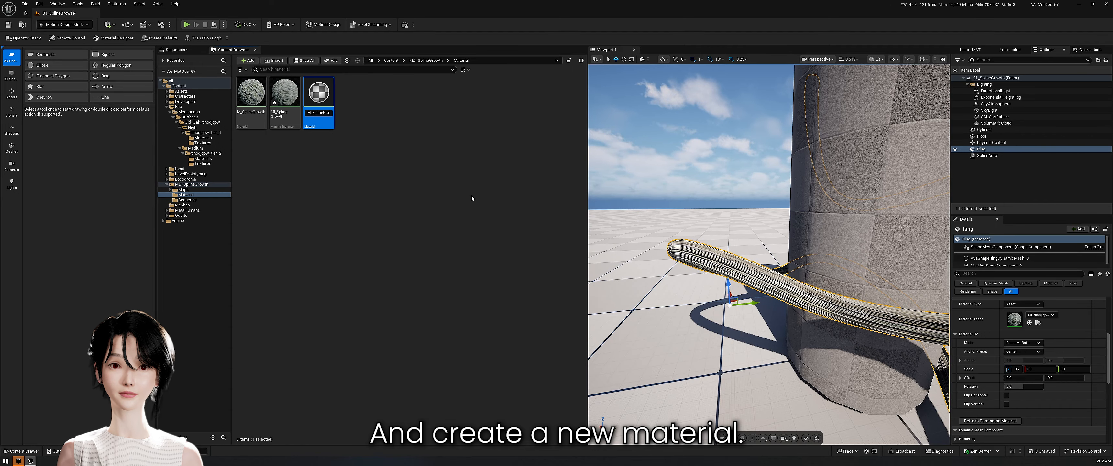
text(wthv2)
key(BackSpace)
key(BackSpace)
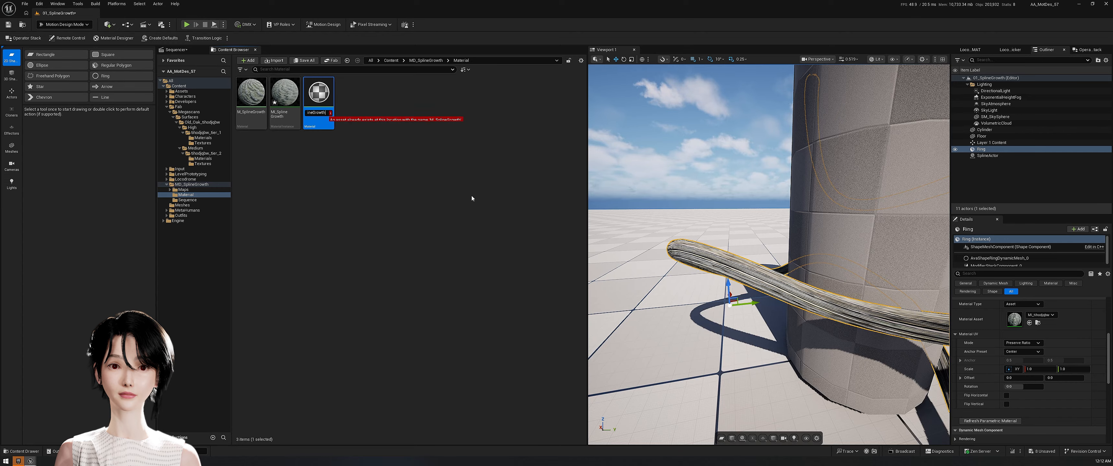
text(V2)
key(Return)
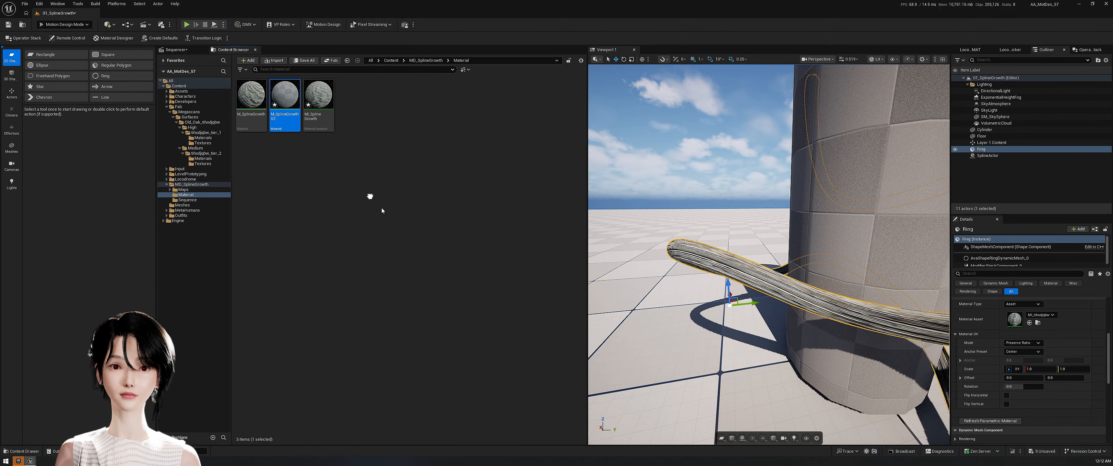
Step: Add the High-quality Old Oak base colour, normal and ORM textures to the M_SplineGrowthV2 graph, stacked beside the output node
double_click(284, 93)
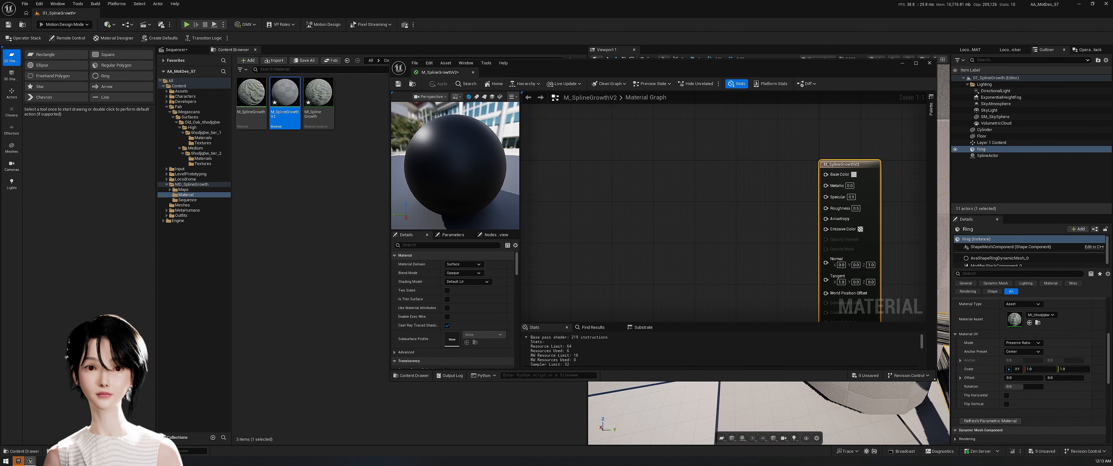
click(202, 138)
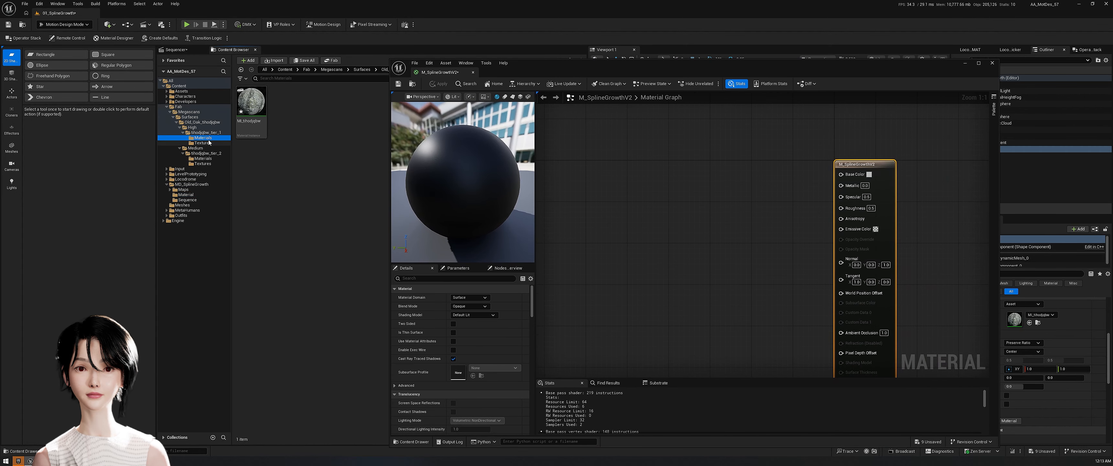
click(203, 144)
drag(250, 100, 682, 165)
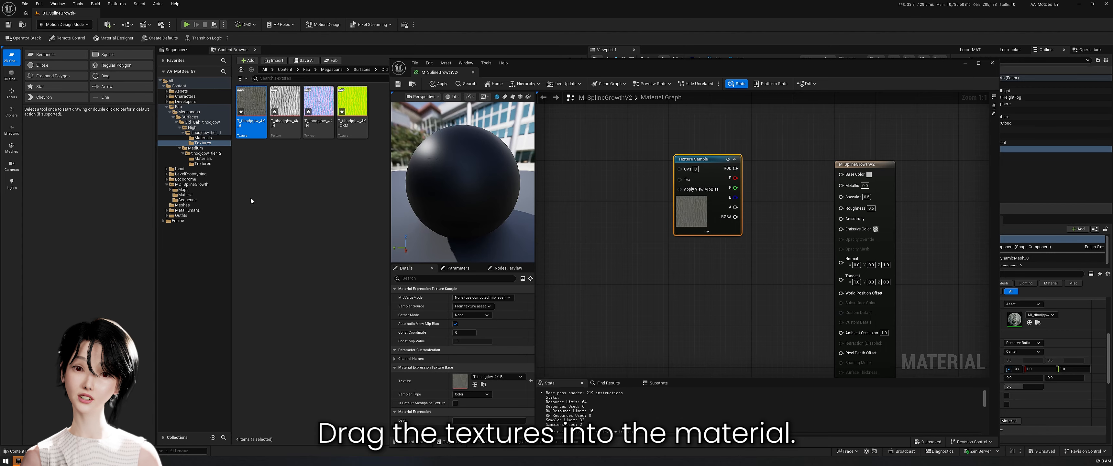
drag(318, 102, 646, 279)
drag(702, 163, 712, 147)
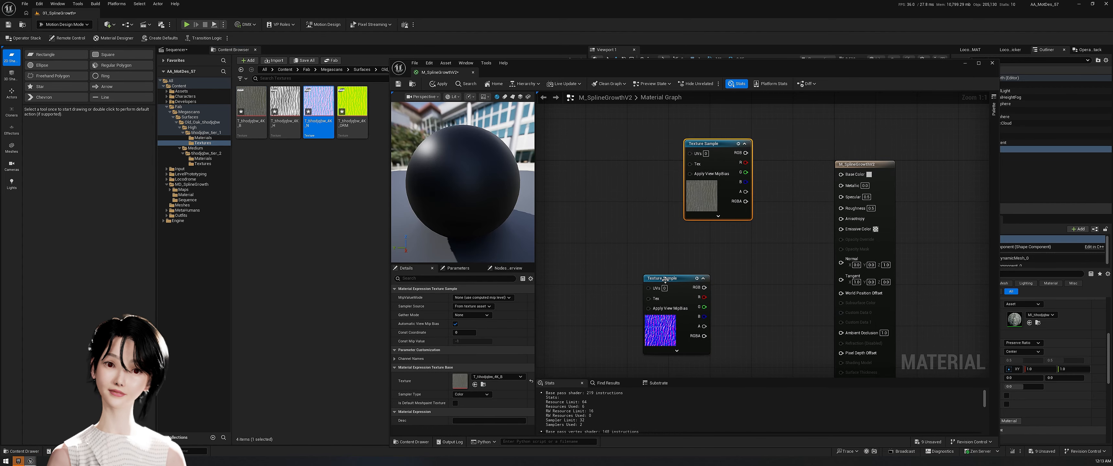
drag(670, 278, 666, 196)
drag(352, 102, 692, 346)
drag(667, 199, 677, 240)
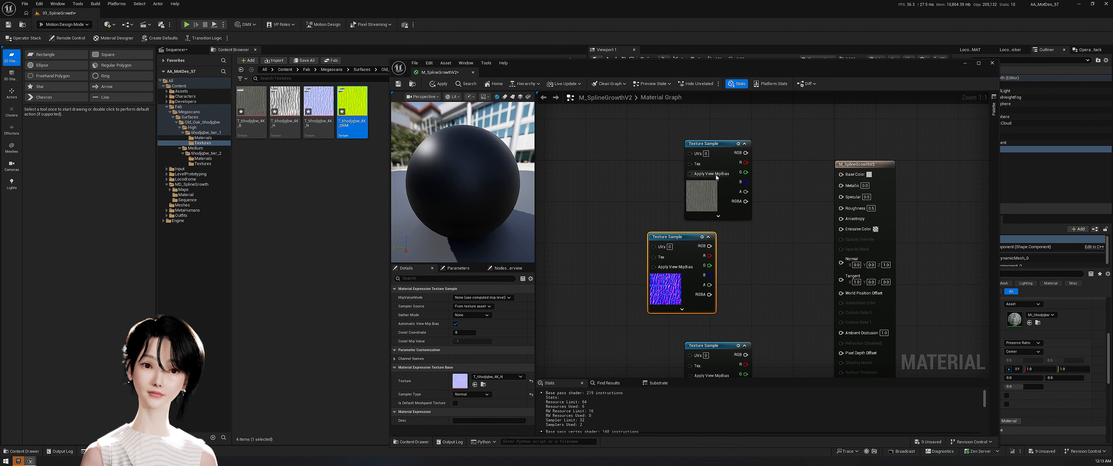
Step: Connect the base colour texture's RGB to Base Color and the normal texture's RGB to Normal
right_click(715, 179)
drag(746, 152, 841, 174)
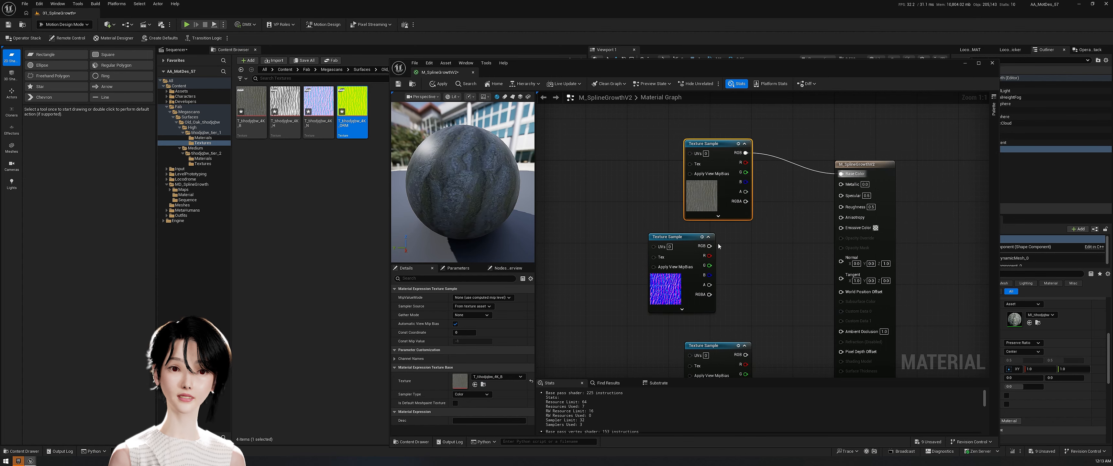
drag(708, 246, 841, 261)
right_drag(786, 314, 748, 251)
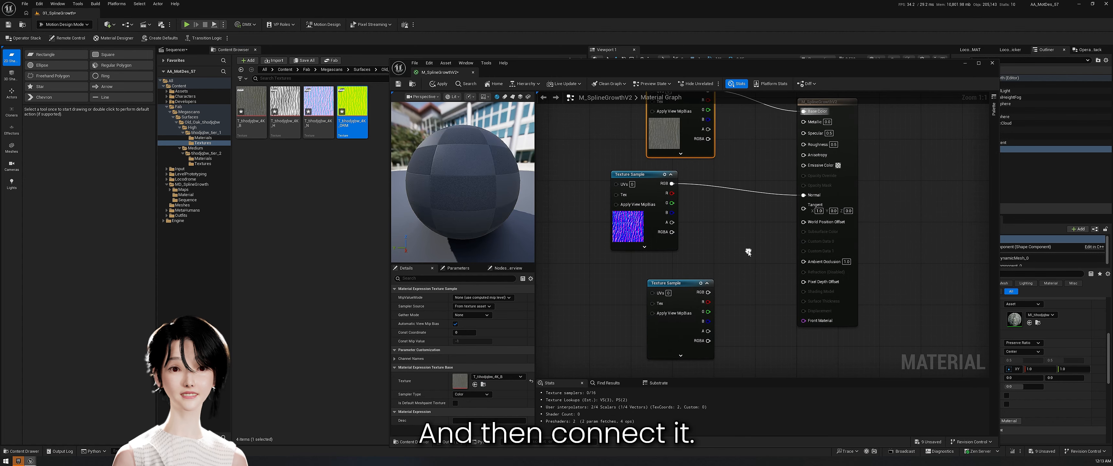
Step: Connect the ORM texture's red channel to Ambient Occlusion and its other colour channels to Roughness and Metallic, and move the normal texture node away from the output
drag(707, 292, 749, 259)
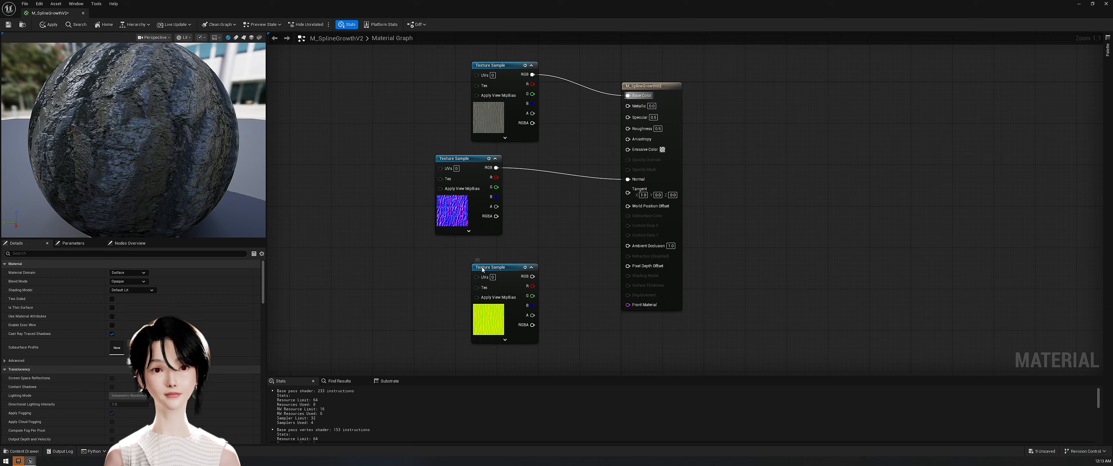
drag(483, 270, 457, 265)
drag(507, 280, 613, 167)
drag(634, 250, 628, 246)
drag(507, 291, 628, 106)
right_drag(518, 210, 601, 200)
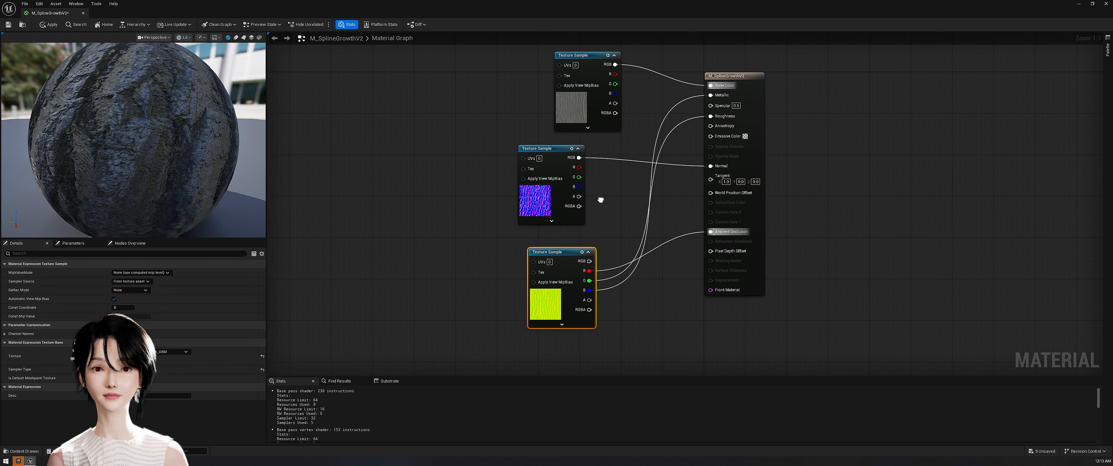
drag(575, 183, 434, 193)
key(m)
click(492, 219)
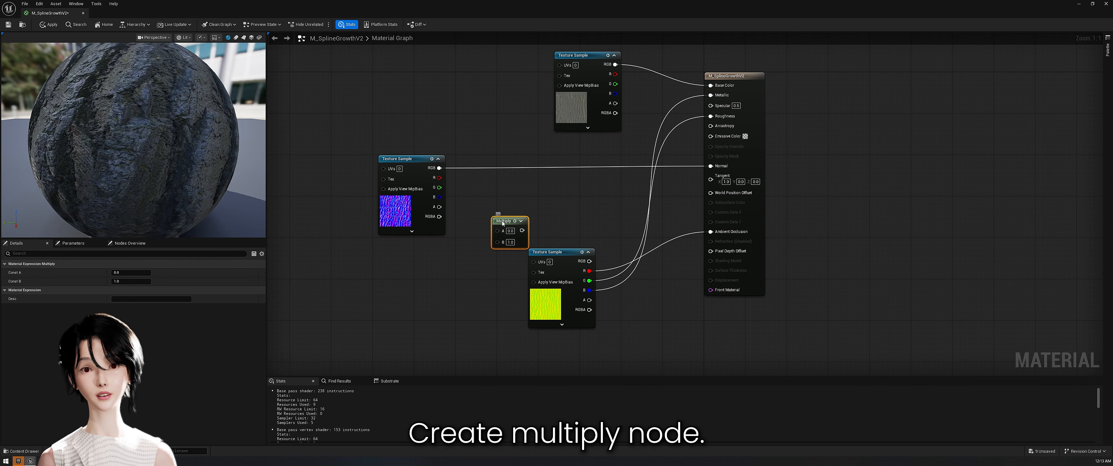
key(Delete)
Step: Add a Multiply node and insert it between the normal texture's RGB output and the material's Normal input
click(1107, 49)
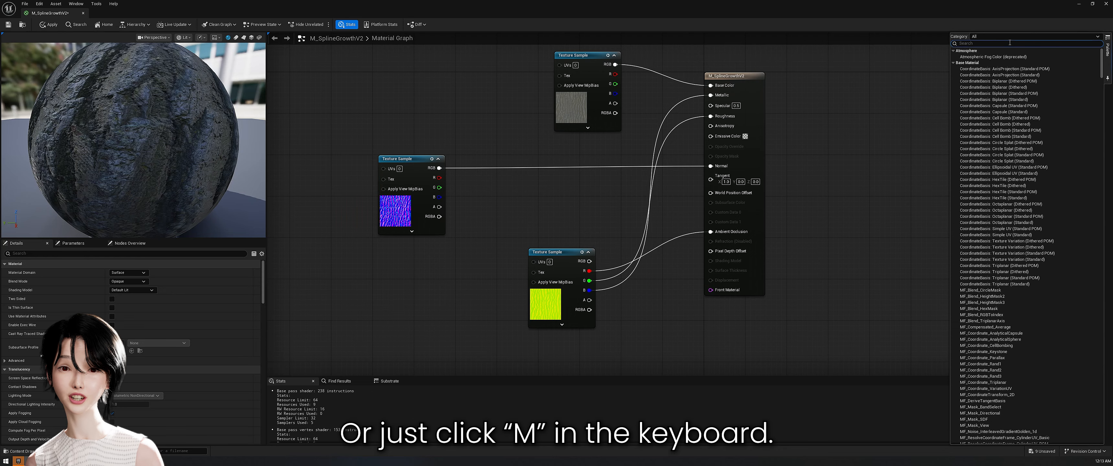
click(1010, 43)
text(multi)
drag(968, 93, 542, 189)
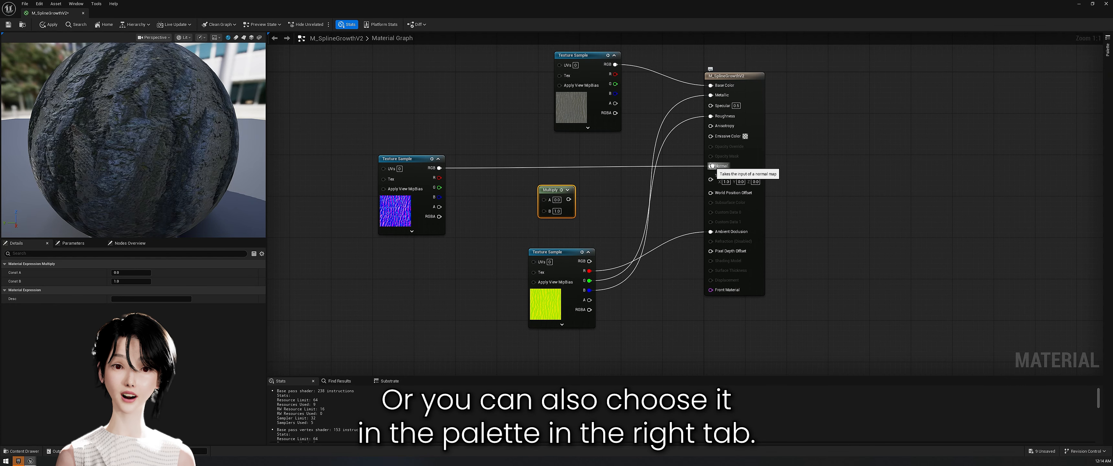
mouse_move(712, 166)
ctrl+mouse_down()
mouse_move(544, 200)
mouse_move(711, 166)
ctrl+mouse_up()
Step: Add a scalar parameter named Normal with default value 1 and connect it to the Multiply node's B input
click(394, 276)
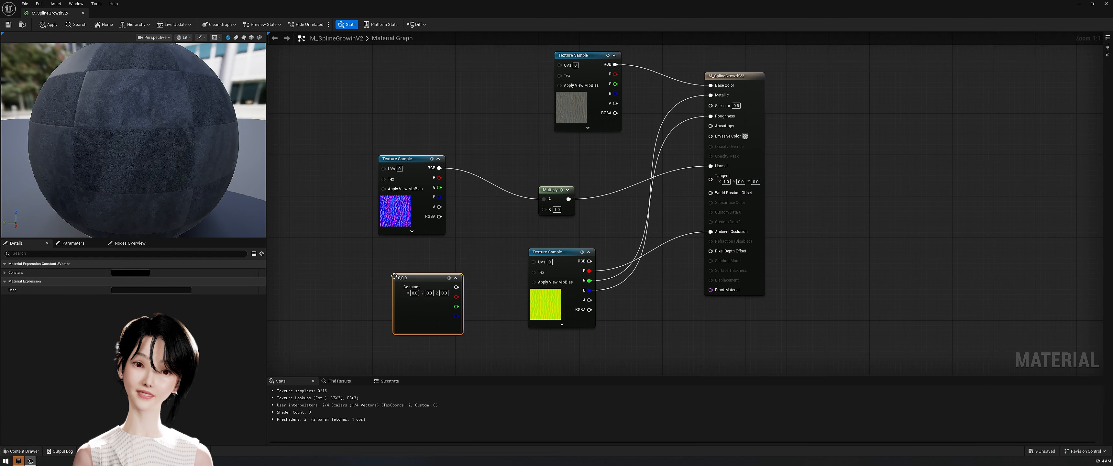
key(Delete)
key(s)
click(410, 275)
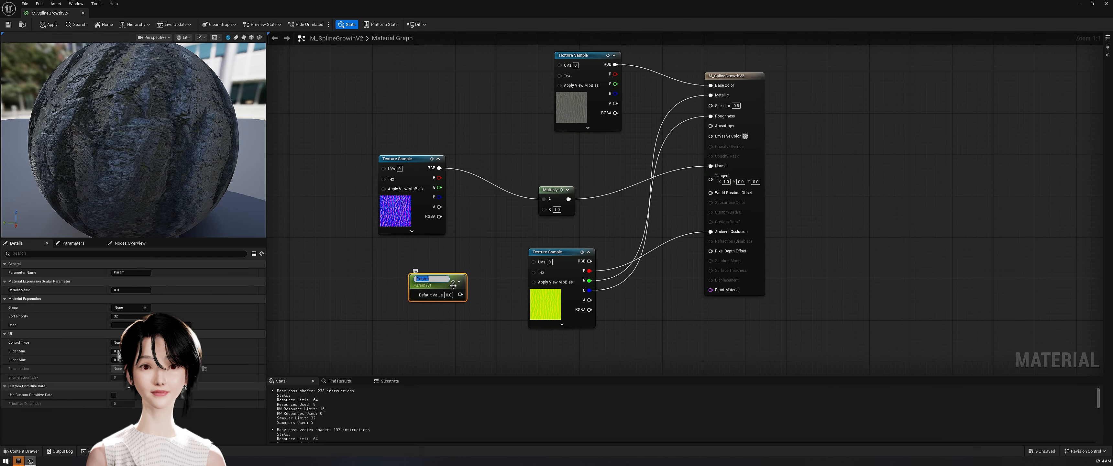
text(Normal)
drag(460, 295, 543, 210)
text(1)
key(Return)
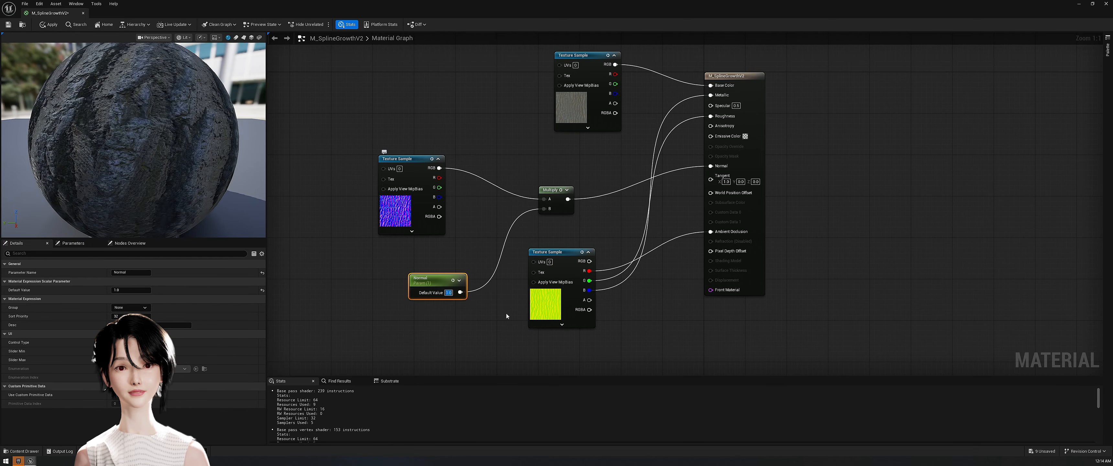
Step: Add a CustomRotator node and connect its Rotated Values to the UVs of all three texture samples
right_drag(518, 99, 669, 180)
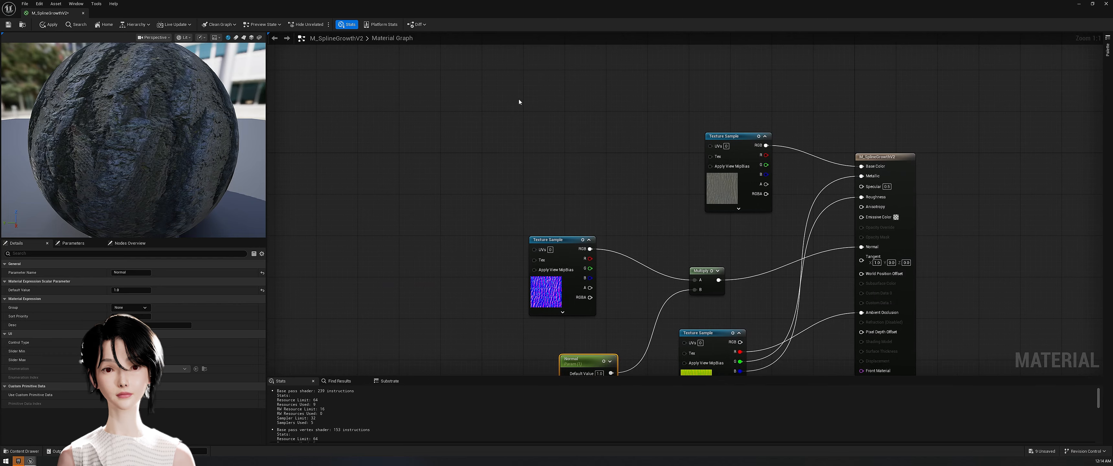
right_click(466, 127)
text(custom rota)
click(489, 142)
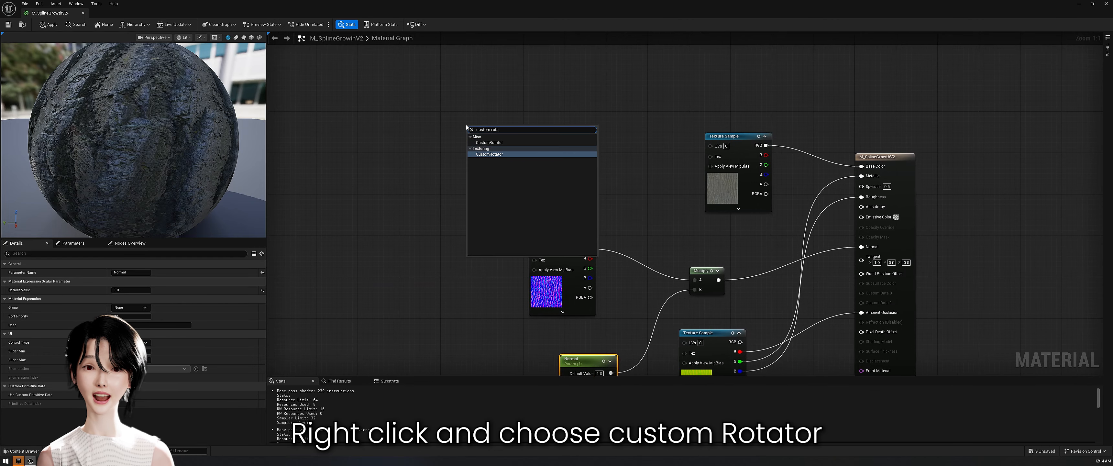
drag(554, 139, 534, 250)
right_drag(472, 221, 472, 183)
drag(452, 186, 684, 305)
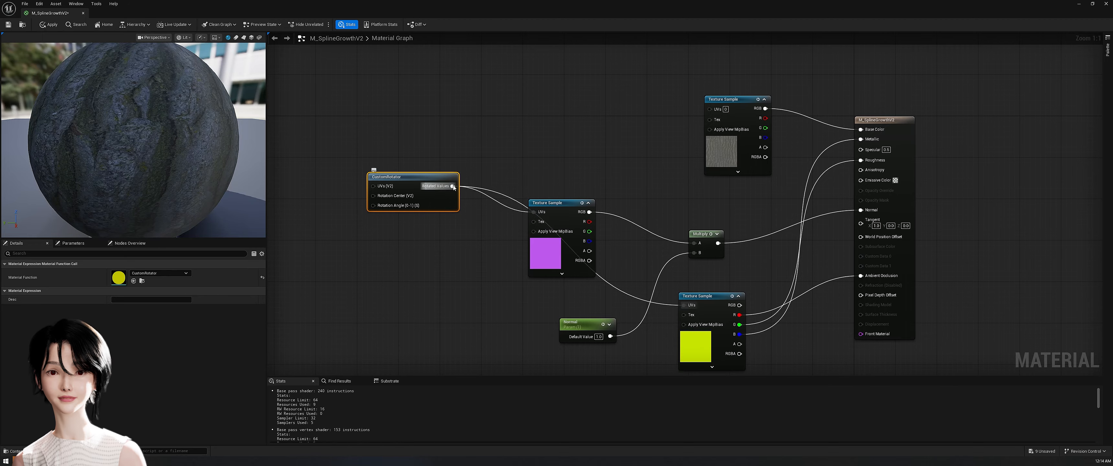
drag(452, 186, 711, 109)
Step: Add a TextureCoordinate node well ahead of the CustomRotator, leaving space between them
right_drag(385, 314, 448, 306)
right_drag(365, 279, 513, 278)
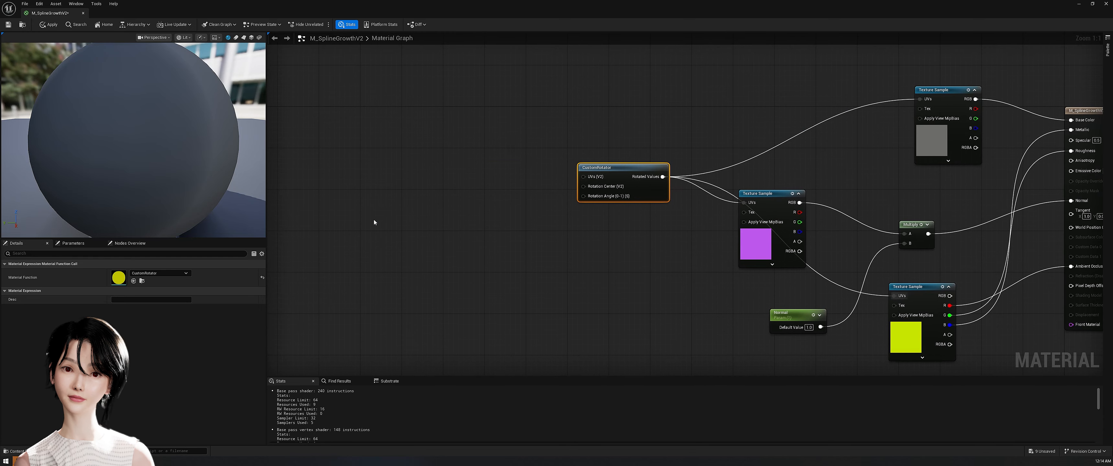
right_click(361, 209)
text(texture coor)
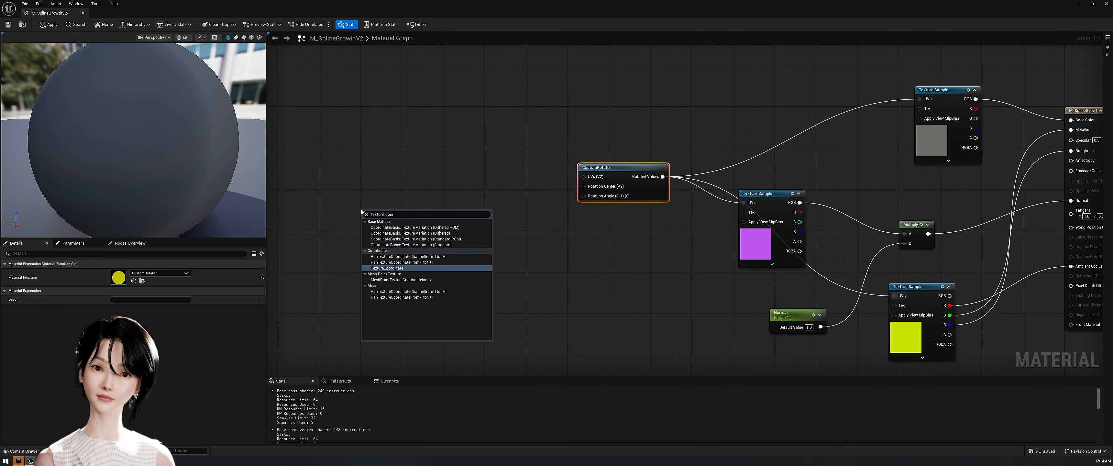
key(Return)
drag(391, 206, 334, 196)
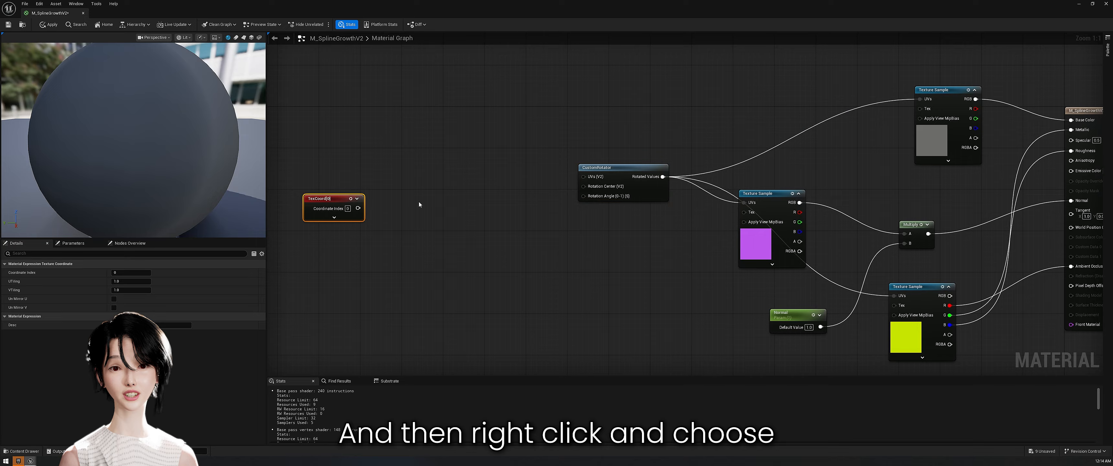
Step: Add a Multiply node fed by the texture coordinates and connect its output to the CustomRotator's UVs
key(m)
click(438, 210)
right_drag(437, 209, 499, 204)
drag(419, 202, 645, 170)
Step: Add a two-component constant with X and Y set to 0.5 and connect it to the CustomRotator's Rotation Center
key(2)
click(593, 266)
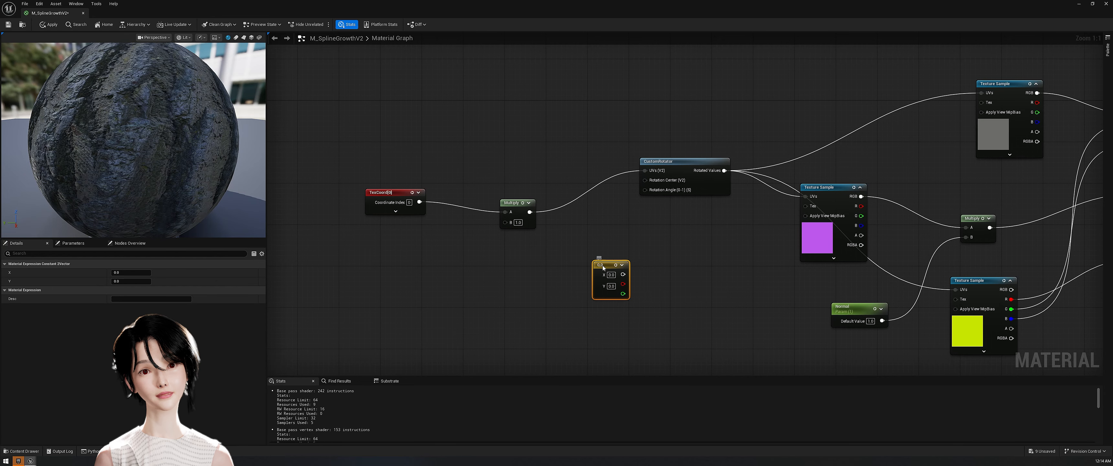
click(586, 281)
text(0.5)
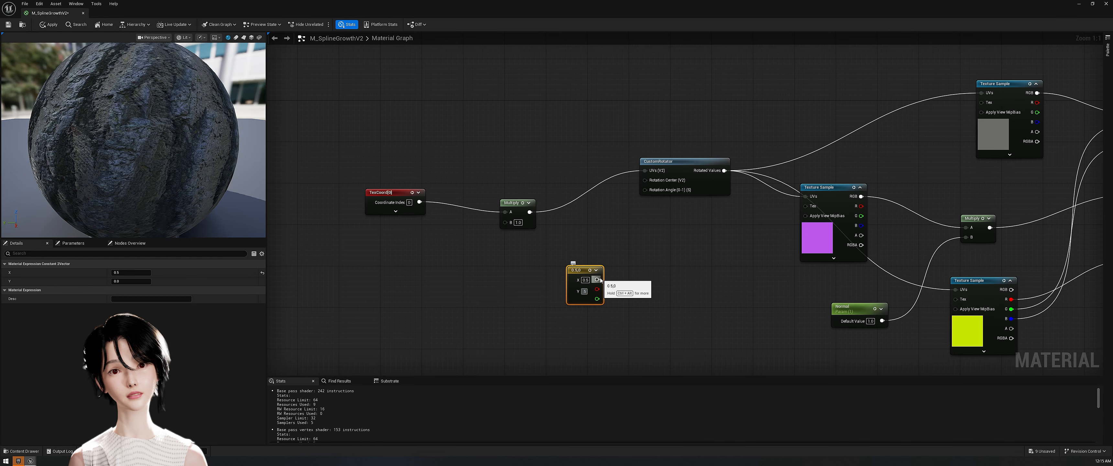
drag(597, 279, 625, 226)
drag(646, 181, 646, 180)
drag(574, 281, 575, 248)
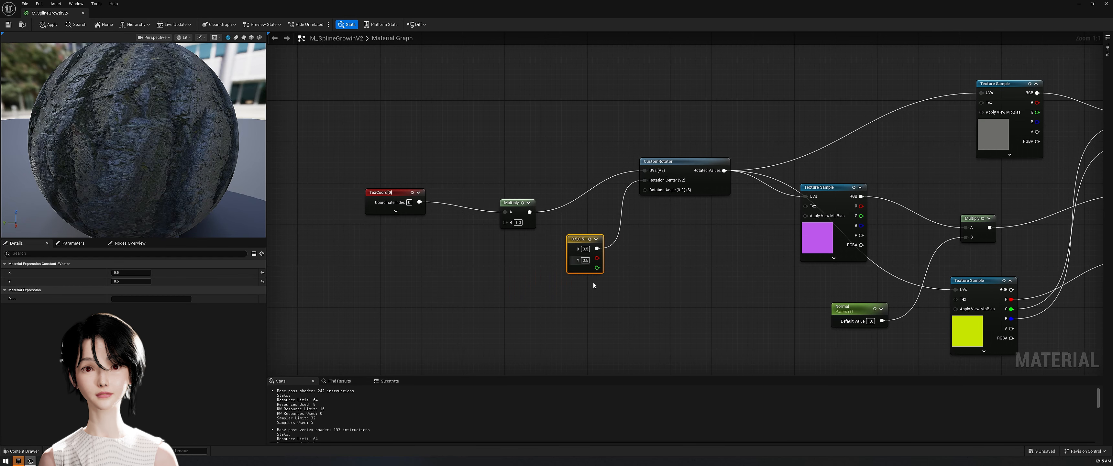
Step: Add a scalar parameter named Rotation with default value 0.1 and connect it to the CustomRotator's Rotation Angle
key(s)
click(579, 293)
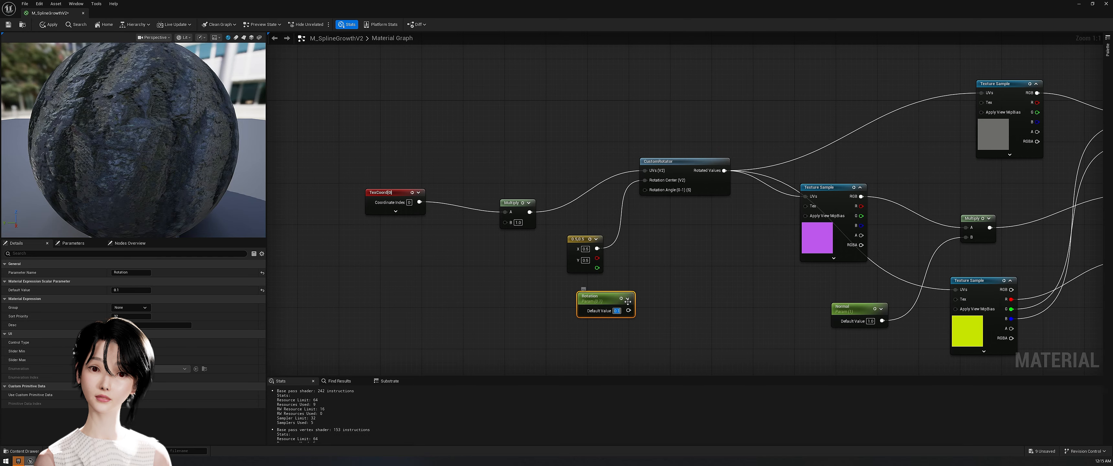
drag(629, 310, 648, 265)
drag(648, 193, 646, 191)
Step: Rearrange the TexCoord and Multiply nodes higher up and place the 0.5 constant just ahead of the CustomRotator
drag(512, 203, 522, 166)
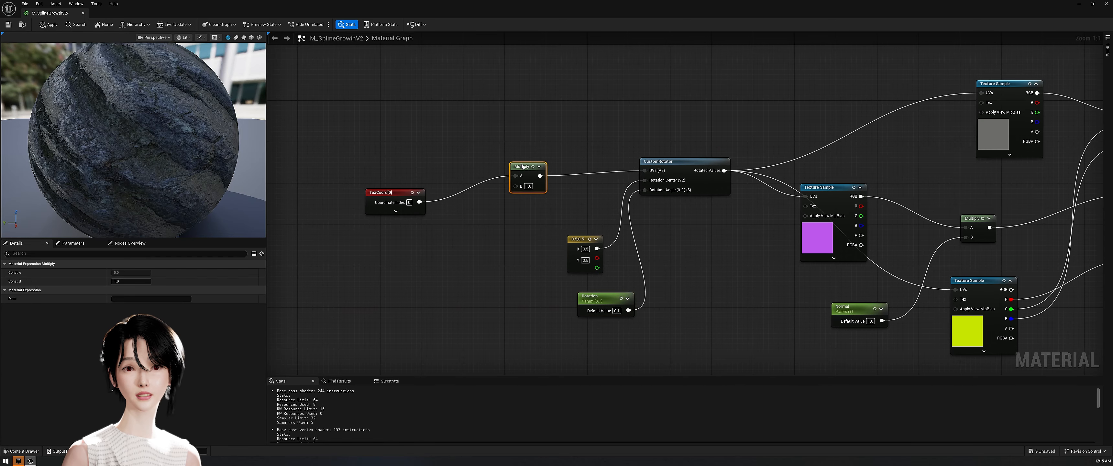
drag(388, 192, 366, 160)
drag(577, 240, 572, 177)
right_drag(535, 240, 567, 251)
click(552, 176)
right_drag(468, 366, 539, 380)
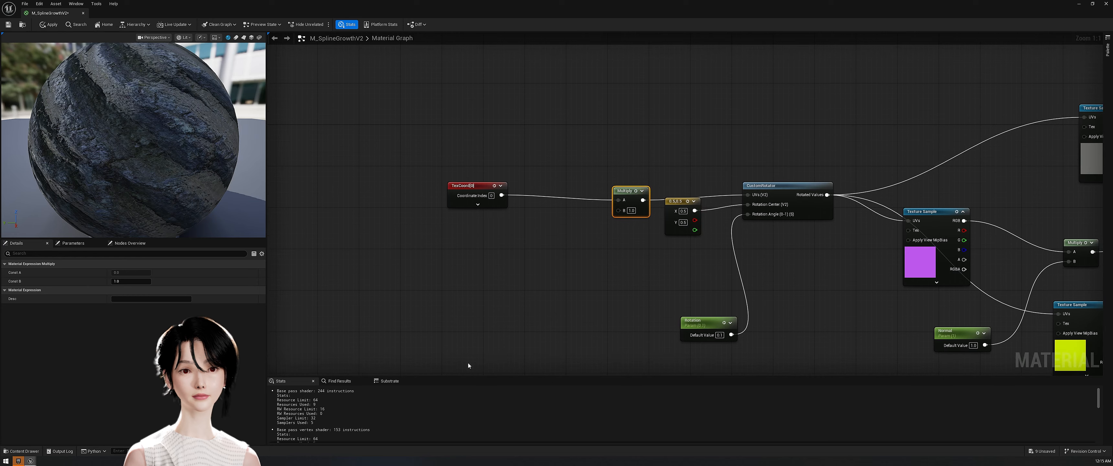
Step: Preview the material on a cylinder and set the Rotation parameter's default value to 20
click(236, 37)
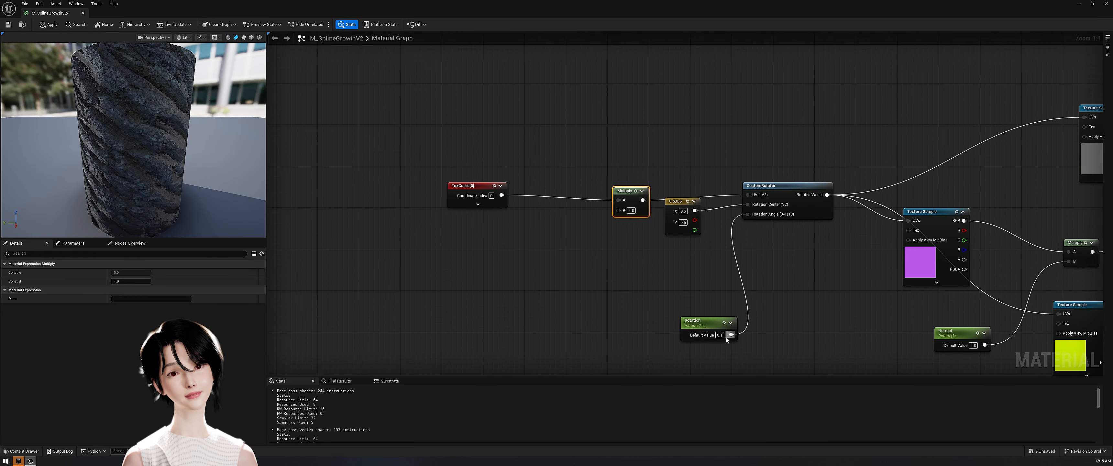
text(20)
key(Return)
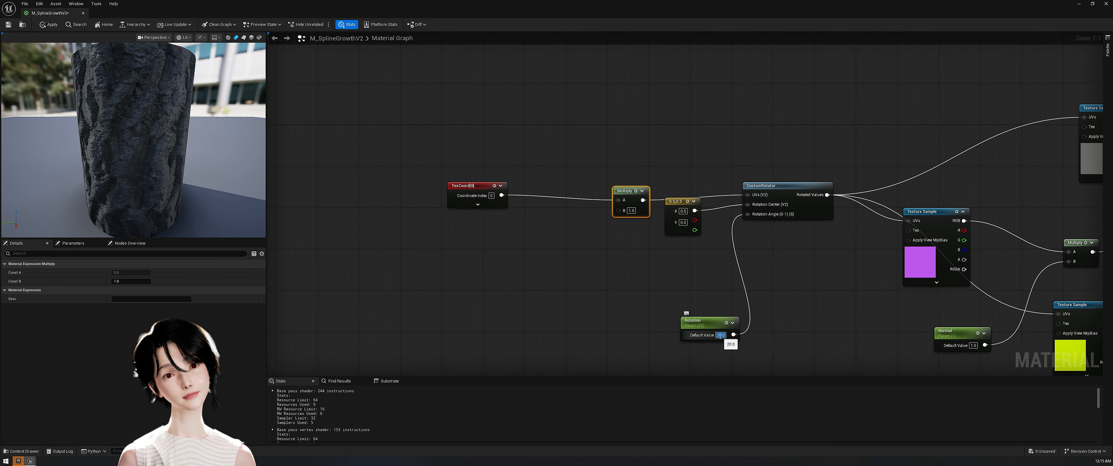
Step: Deselect the nodes and apply the material changes
click(474, 259)
right_click(473, 260)
click(431, 265)
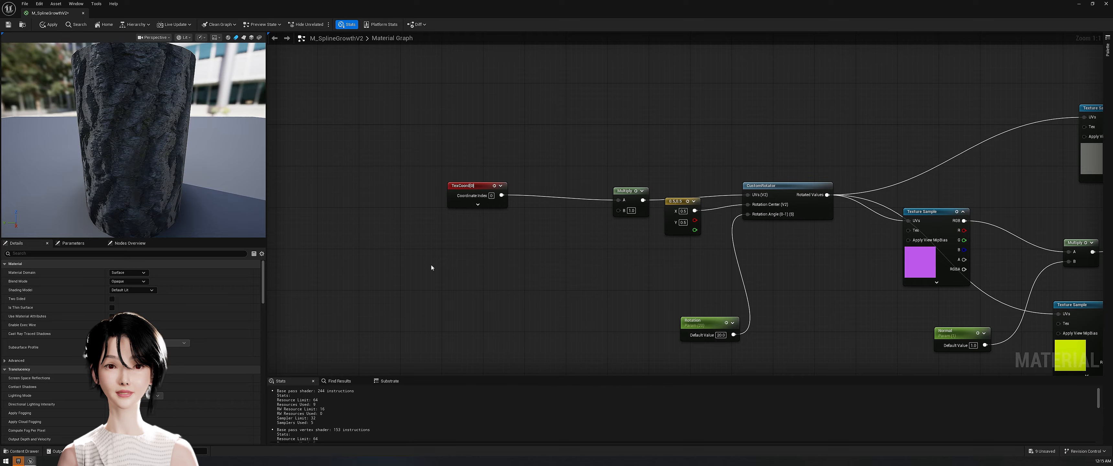
right_click(431, 265)
click(49, 25)
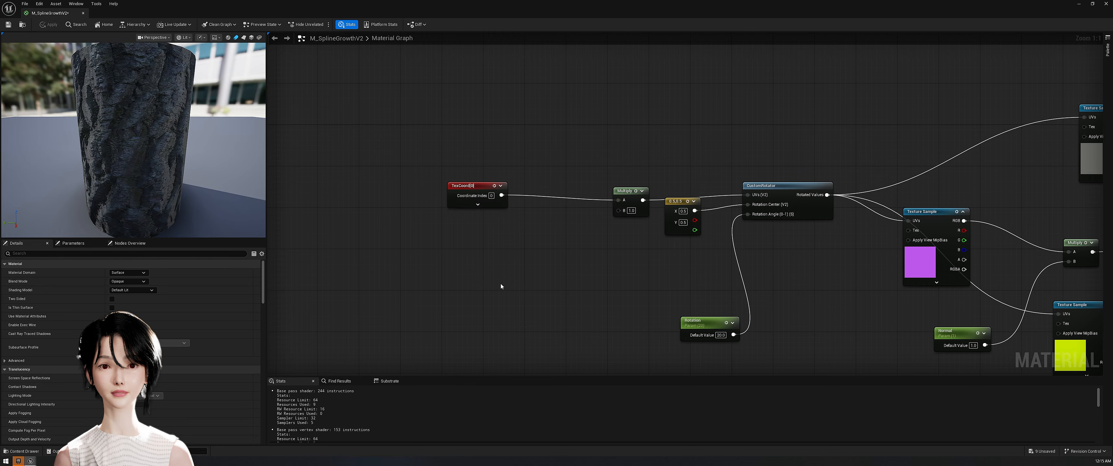
Step: Add two scalar parameters named U and V and stack them one above the other beneath the TexCoord node
click(484, 277)
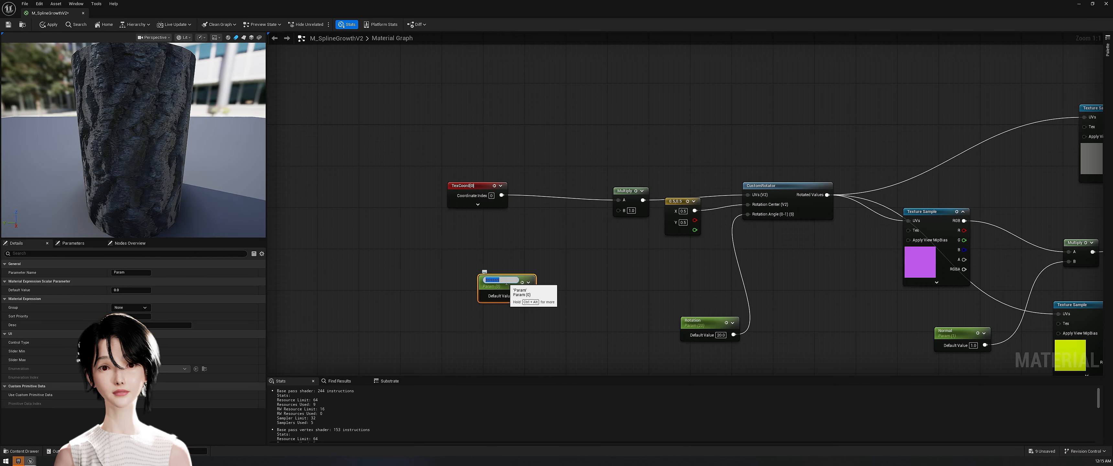
key(Return)
drag(507, 283, 470, 242)
click(475, 298)
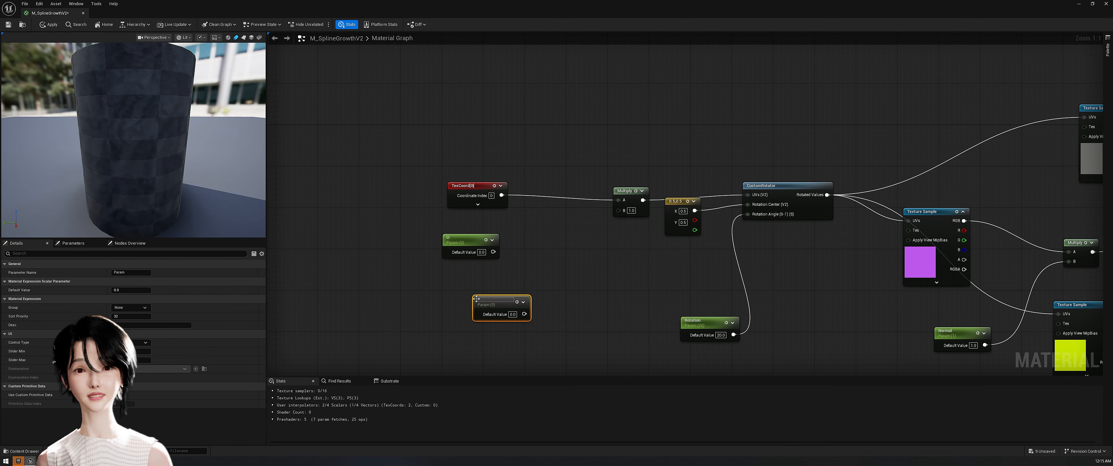
text(V)
click(600, 309)
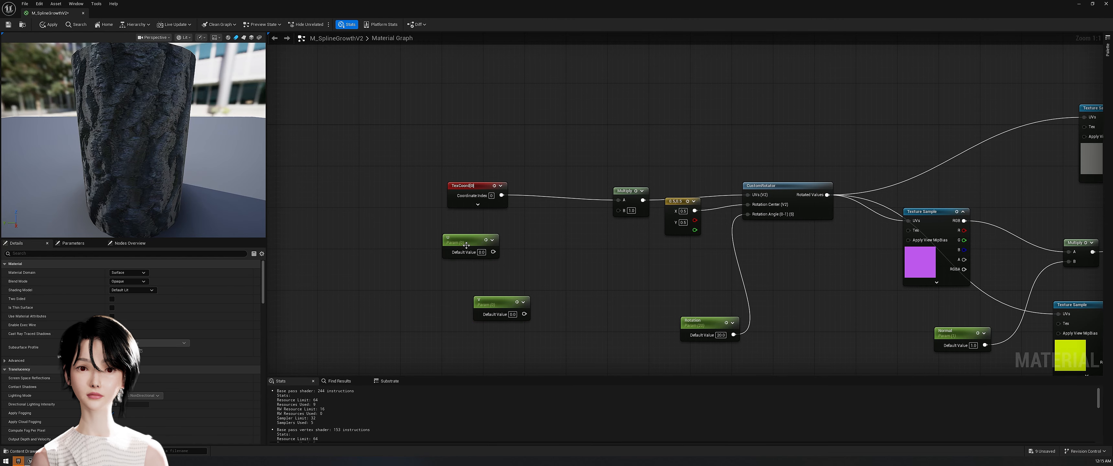
drag(494, 304, 463, 315)
drag(467, 241, 467, 261)
Step: Enclose the U and V parameters in a comment reading "Click S in keyboar for this parameter" and enlarge its box
drag(516, 346, 465, 259)
text(c)
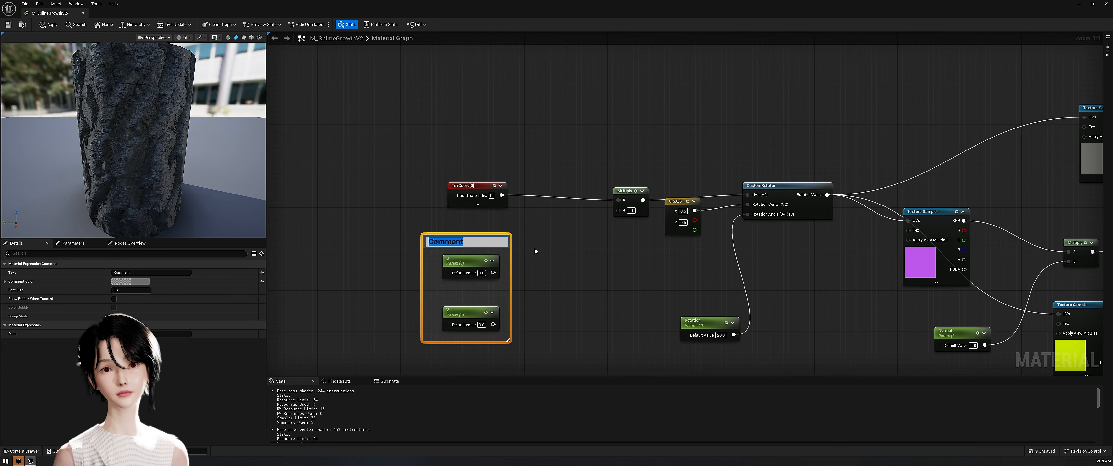
text(Click S )
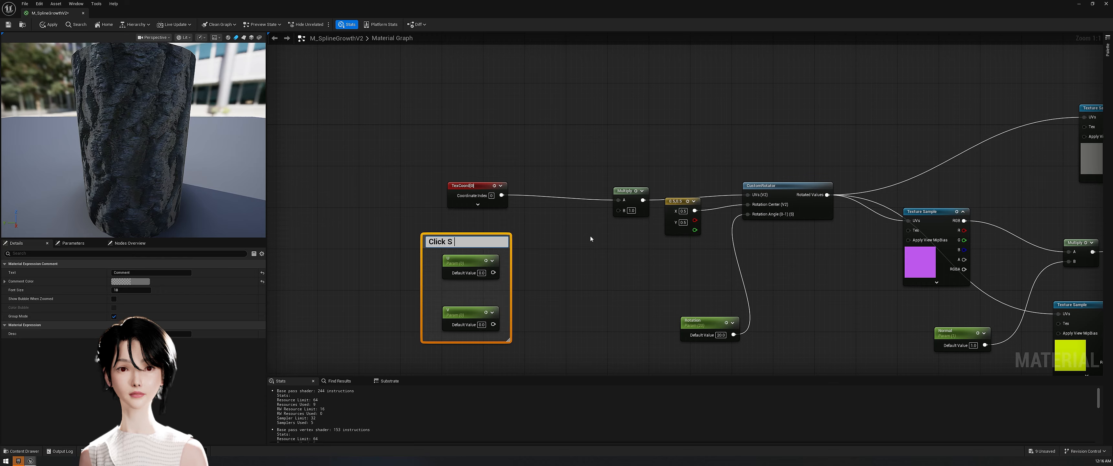
text(in keyboar for this parameter)
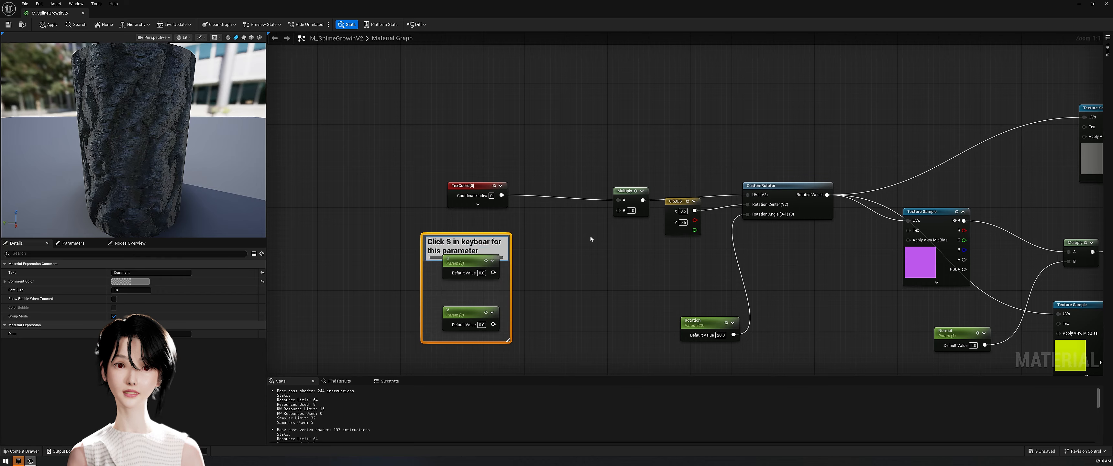
click(591, 236)
drag(422, 234, 403, 219)
drag(511, 325, 531, 324)
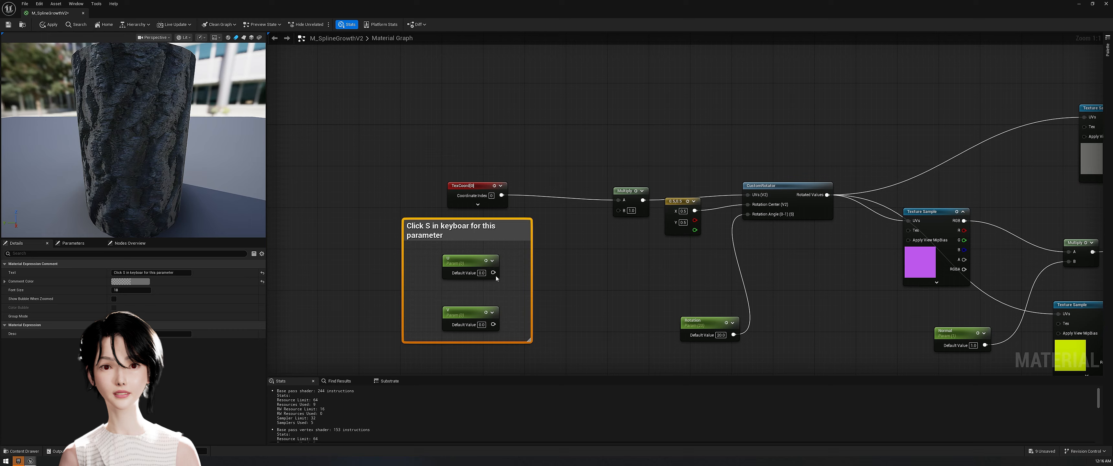
Step: Add an AppendVector node, feed U into A and V into B, and connect its output to the Multiply's B input
right_click(565, 253)
text(append)
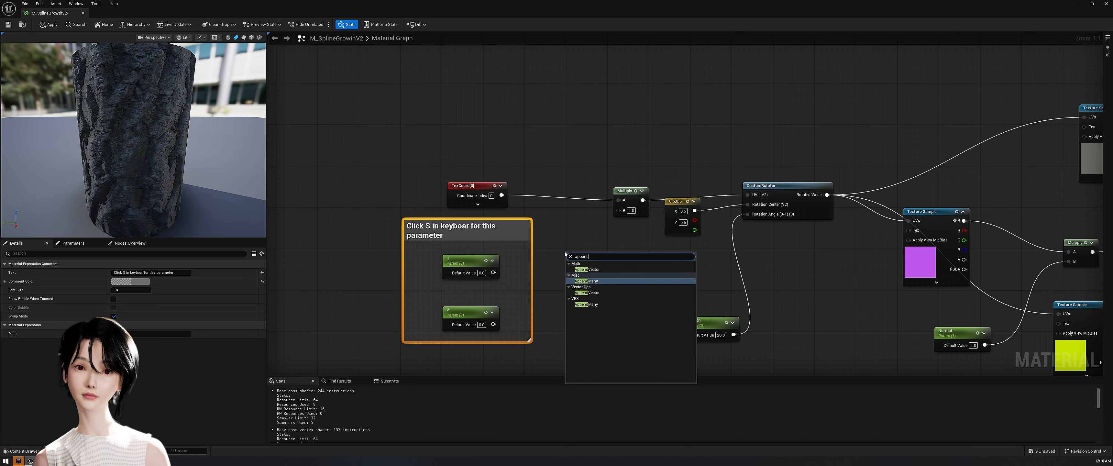
click(586, 269)
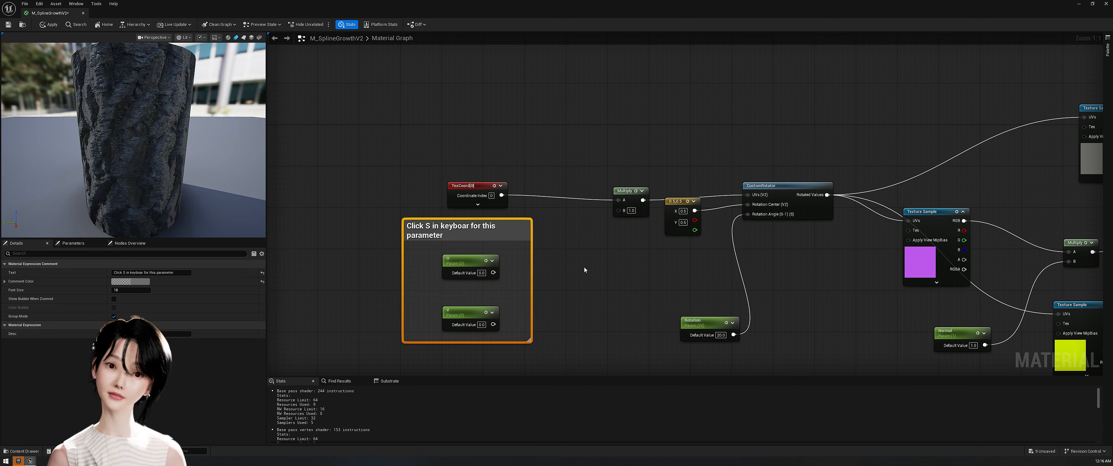
drag(493, 273, 566, 262)
drag(493, 324, 601, 244)
drag(616, 216, 619, 210)
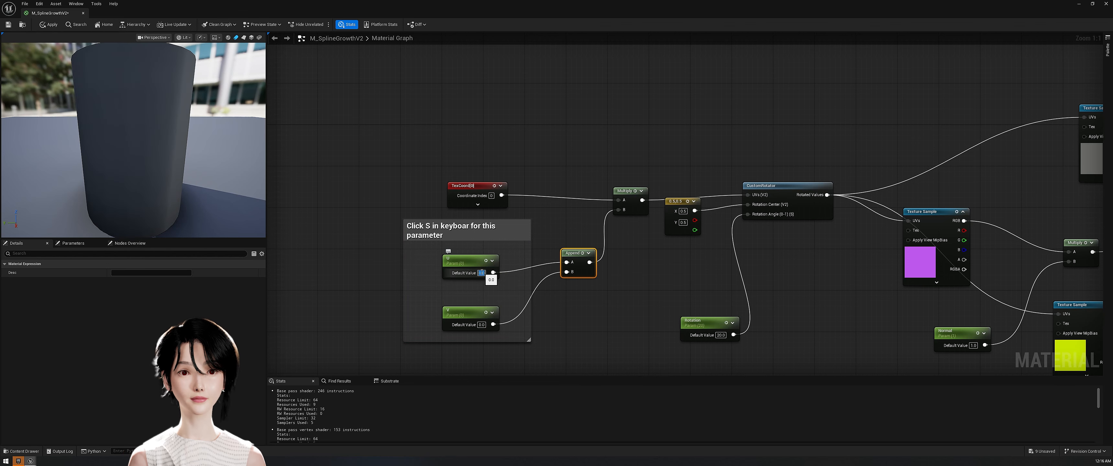
Step: Set the default values of both U and V to 1 and apply the material
text(1)
key(Return)
click(482, 325)
text(1)
key(Return)
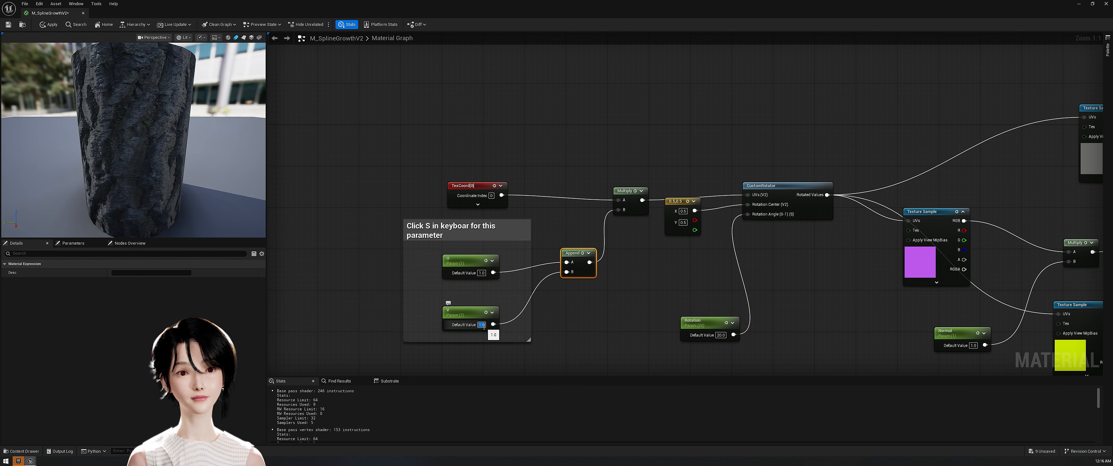
click(41, 26)
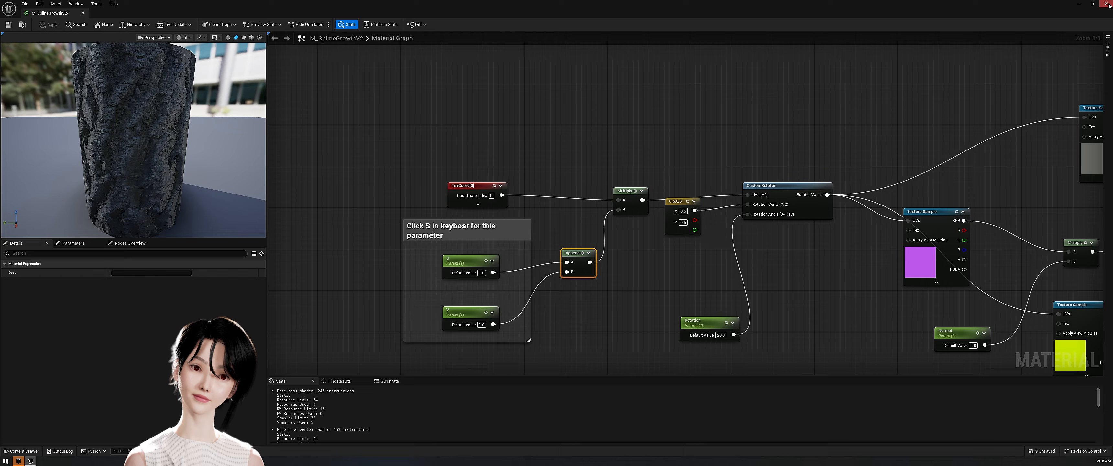
Step: Move the normal texture sample up slightly and convert the base color texture sample into a parameter named Base
right_drag(1090, 202, 922, 206)
scroll(922, 207, down, 1)
drag(782, 245, 806, 222)
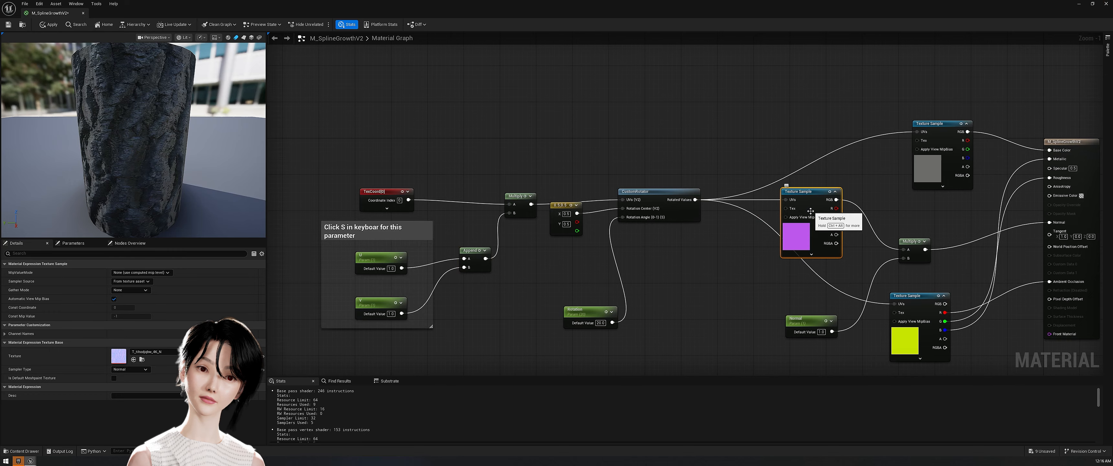
right_click(936, 180)
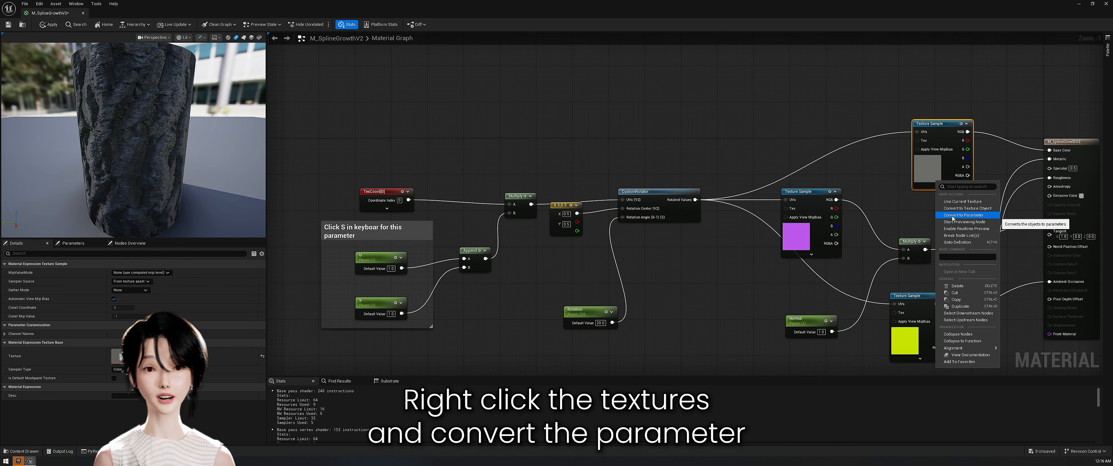
click(953, 215)
text(Base)
key(Return)
Step: Convert the normal map's texture sample into a parameter named Normal
right_click(814, 240)
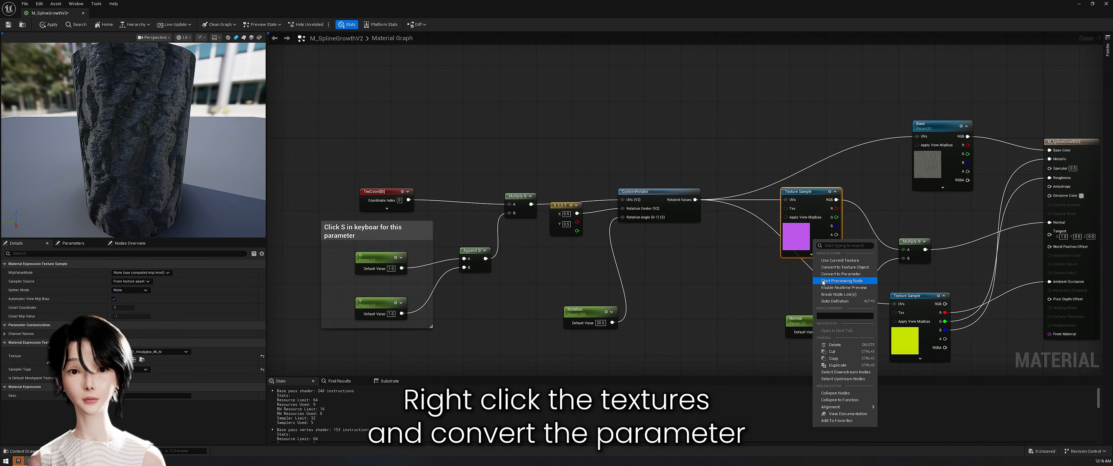
click(826, 274)
text(Normal)
key(Return)
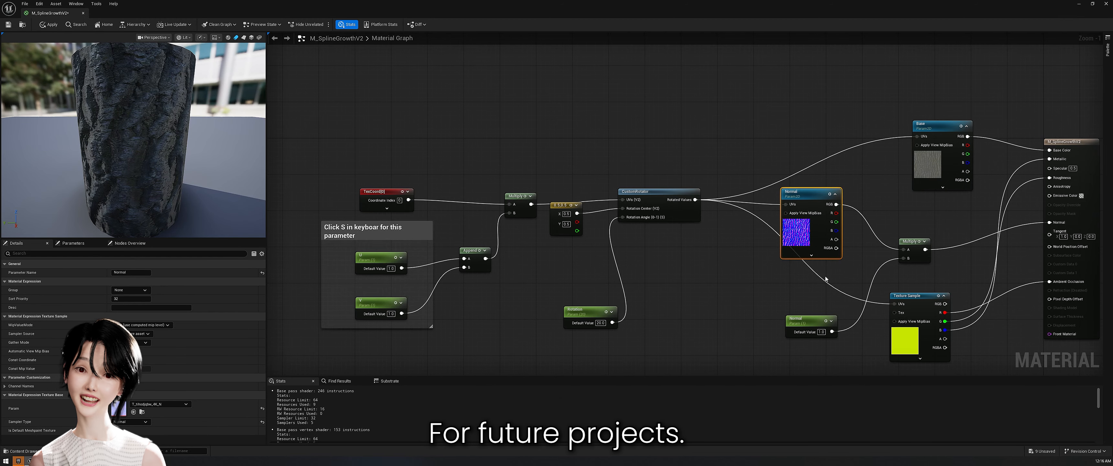
Step: Convert the remaining packed roughness and occlusion texture sample into a parameter named ORM
right_drag(826, 279, 771, 214)
right_click(871, 237)
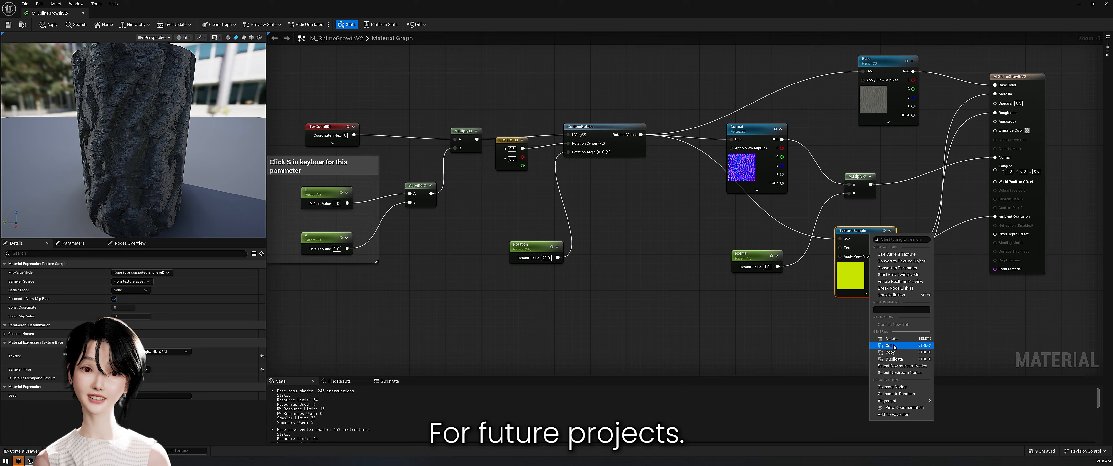
click(896, 267)
text(ORM)
key(Return)
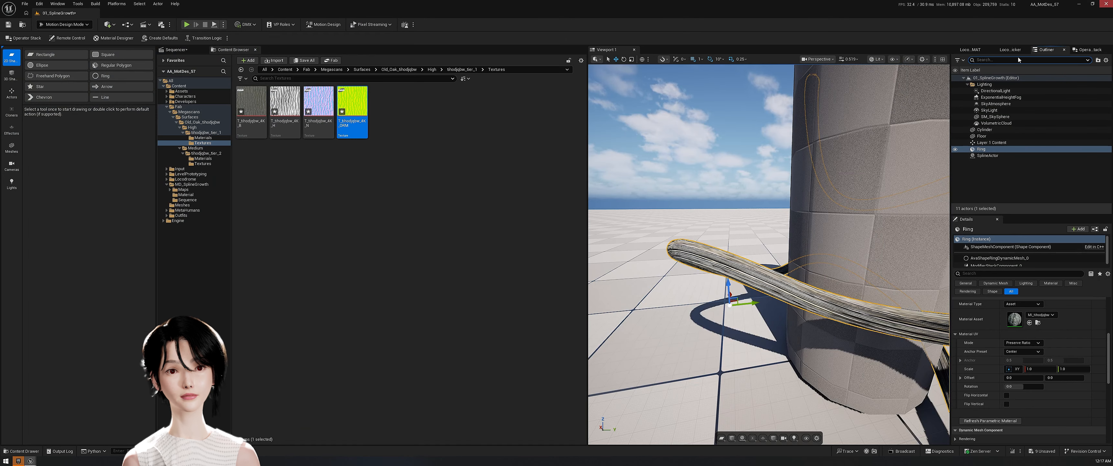
Step: In the MD_SplineGrowth Material folder, create a material instance of M_SplineGrowthV2 and name it MI_SplineGrowthV2
click(192, 195)
right_click(286, 103)
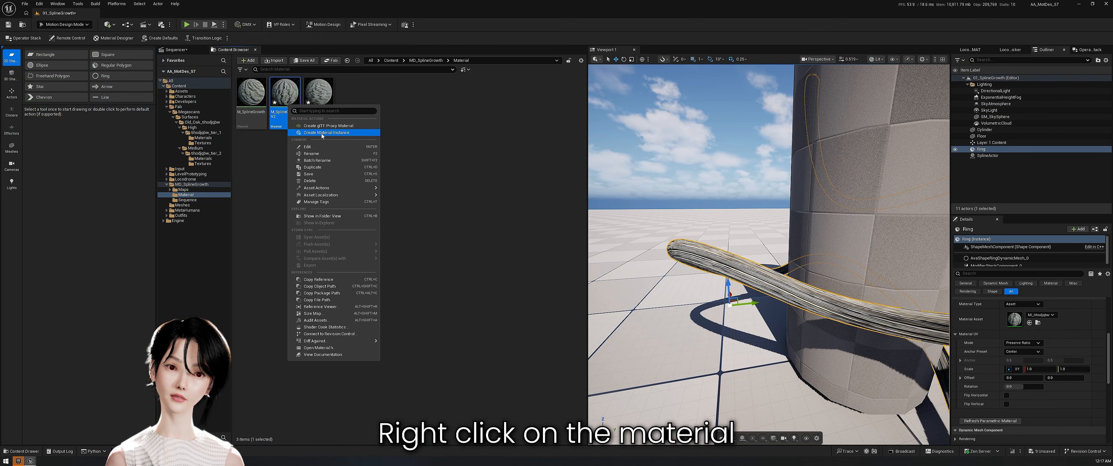
click(328, 133)
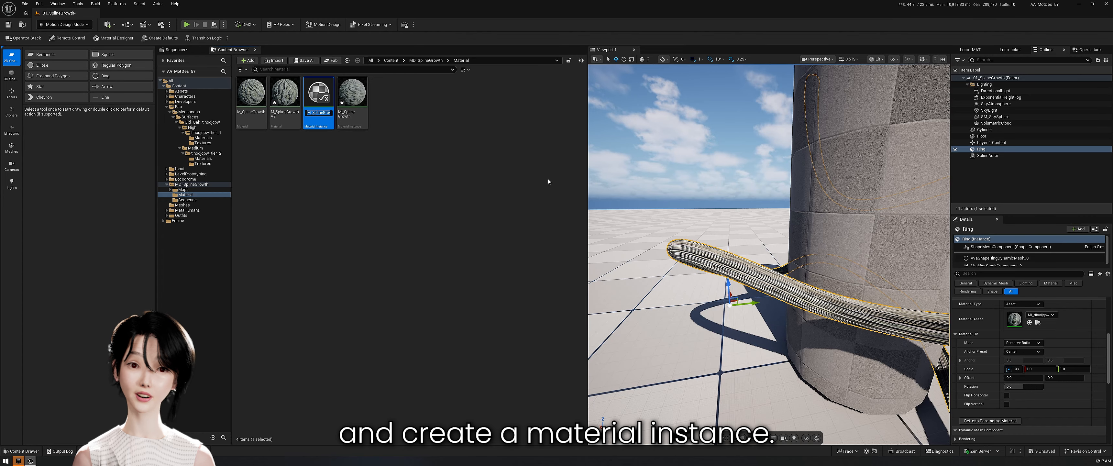
text(MI_SplineG)
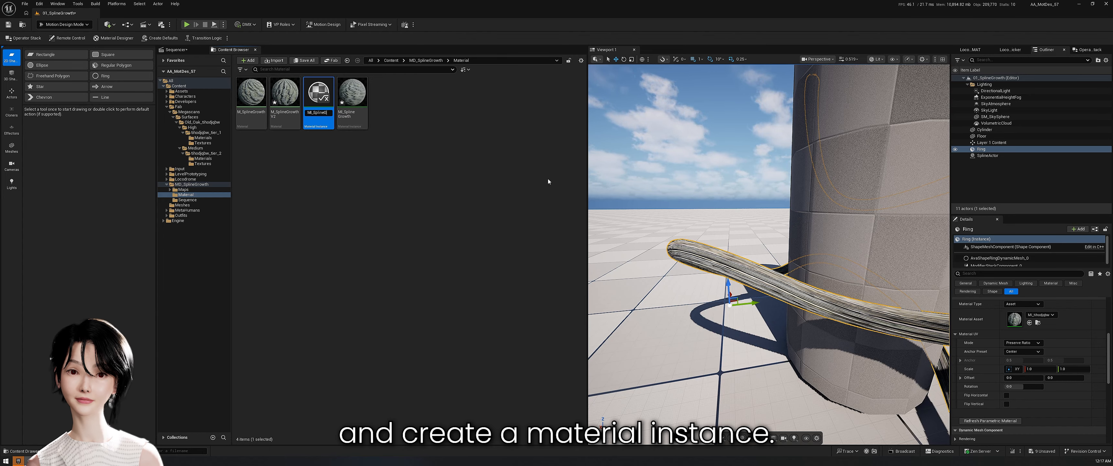
text(rowthV2)
key(Return)
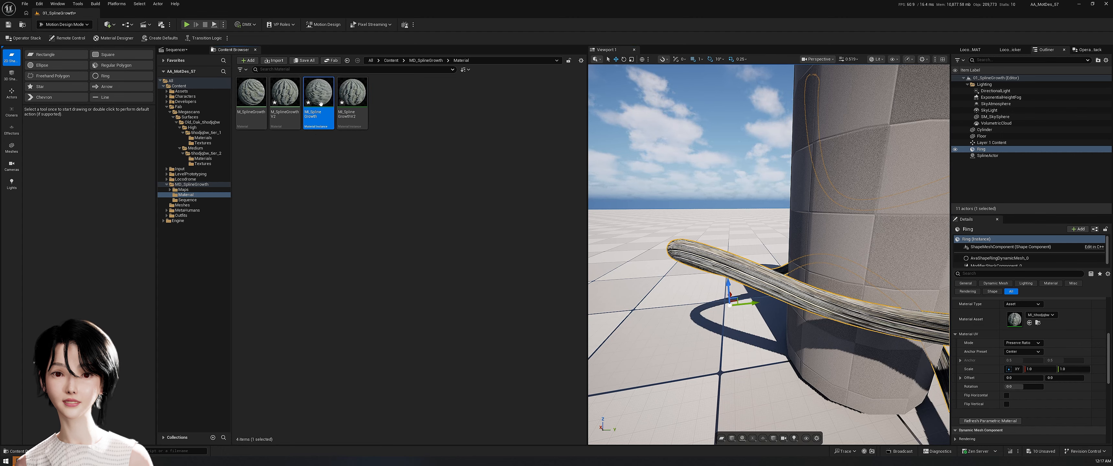
Step: Assign MI_SplineGrowthV2 as the Ring's material asset and save all changes
drag(357, 126, 1022, 325)
click(449, 251)
key(ctrl+shift+s)
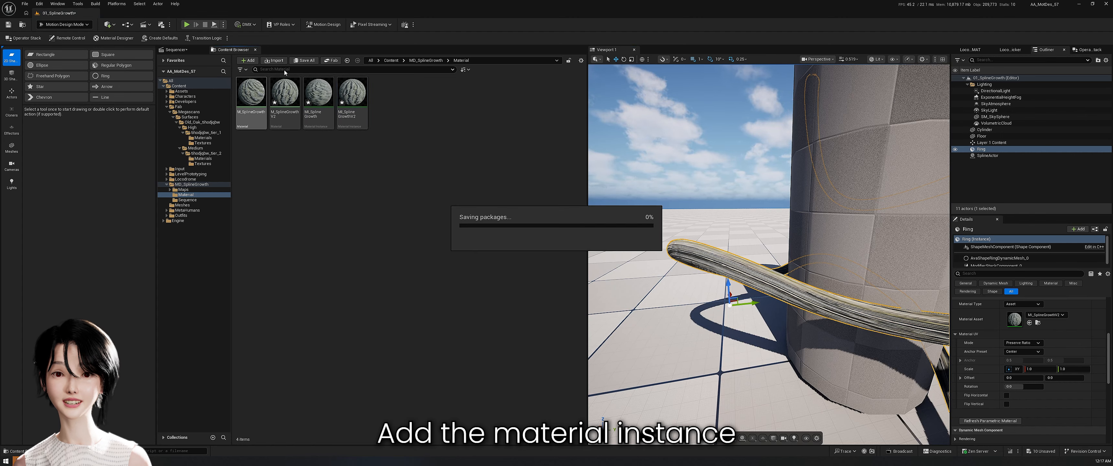
Step: Open the MI_SplineGrowthV2 material instance and enable overrides for its Normal, U and V scalar parameters
click(289, 103)
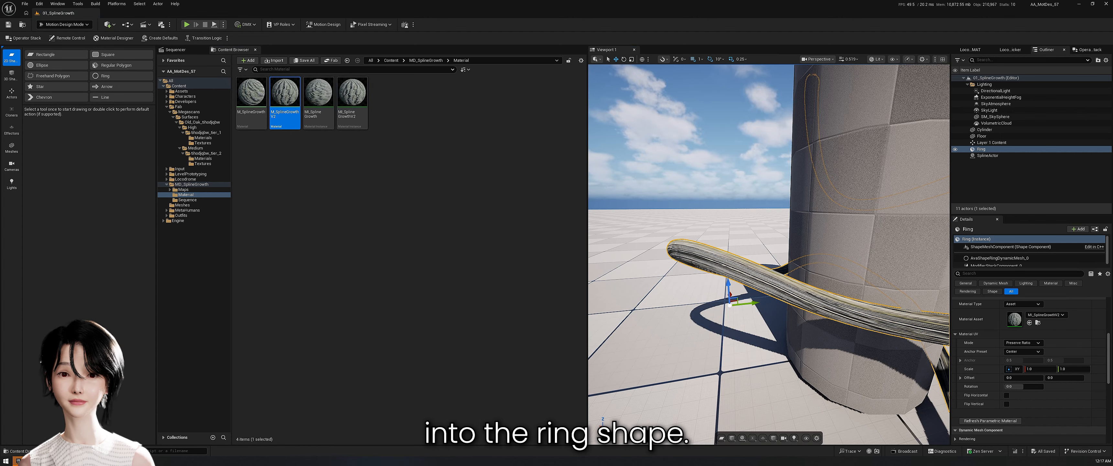
click(355, 116)
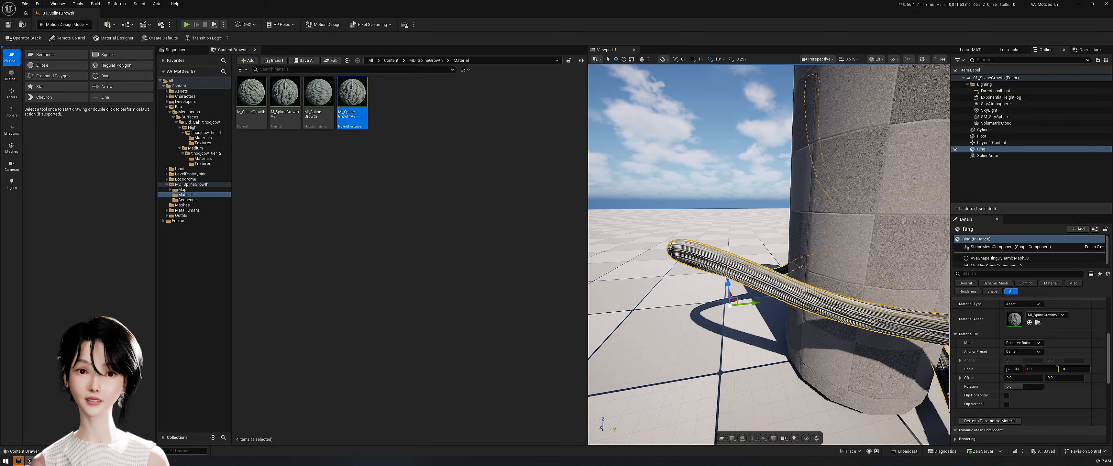
double_click(354, 115)
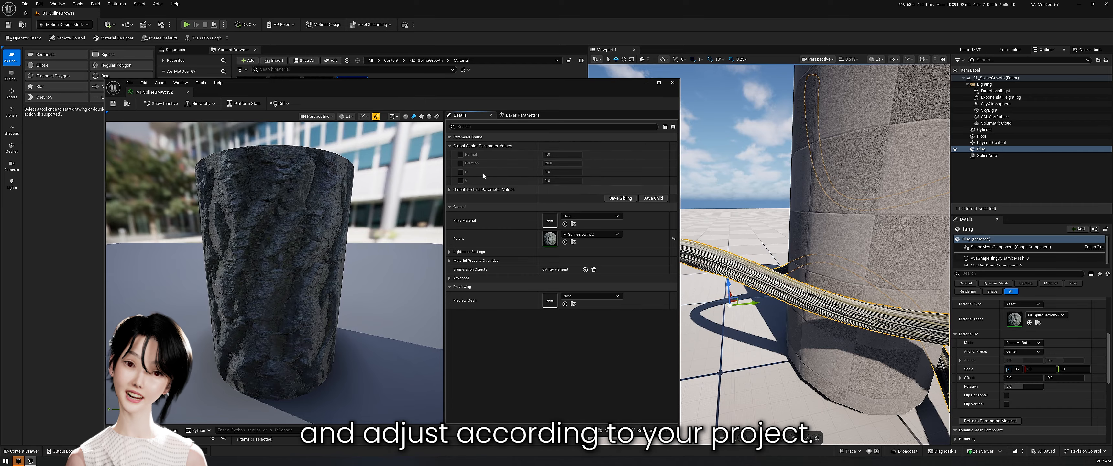
click(461, 155)
click(461, 172)
click(461, 180)
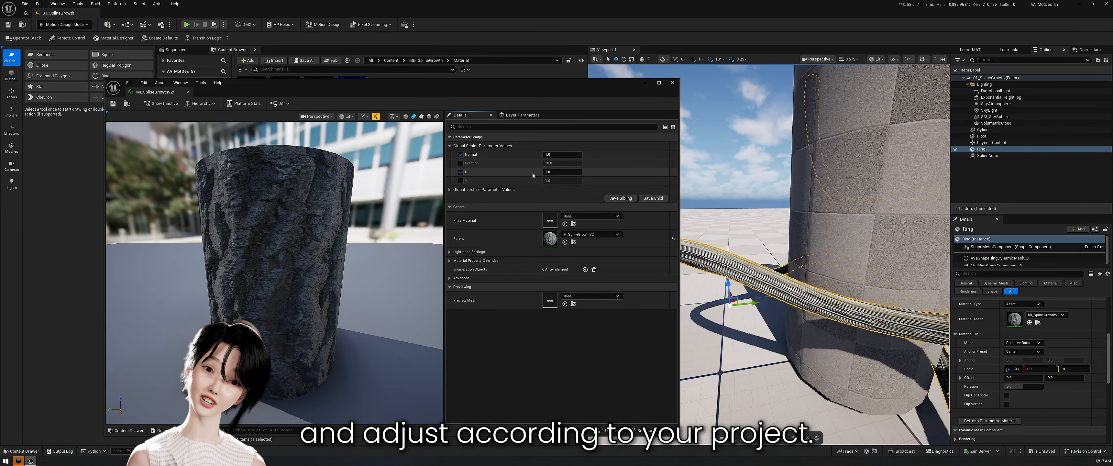
Step: Increase the instance's U tiling to about 1.6 and V tiling to about 67, checking the bark on the ring
drag(562, 172, 670, 180)
key(a)
right_drag(770, 255, 771, 256)
key(w)
drag(566, 180, 631, 181)
key(s)
mouse_move(769, 255)
right_down()
mouse_move(770, 233)
mouse_move(752, 261)
right_up()
key(a)
key(d)
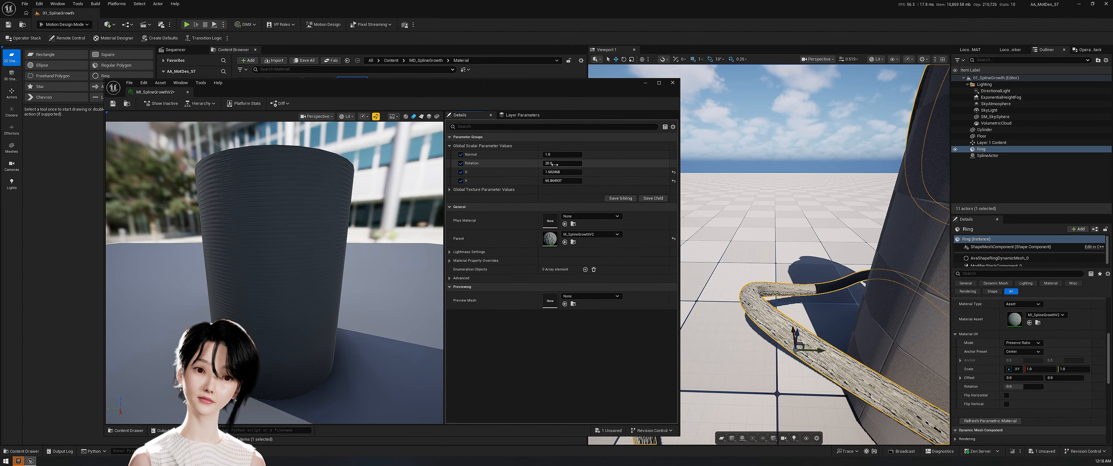
Step: Set the instance's Rotation to 20 and Normal strength to about 1.7, then save and close MI_SplineGrowthV2
mouse_move(555, 164)
mouse_down()
mouse_move(508, 164)
mouse_move(569, 155)
mouse_move(555, 155)
mouse_up()
text(20)
key(Return)
click(113, 103)
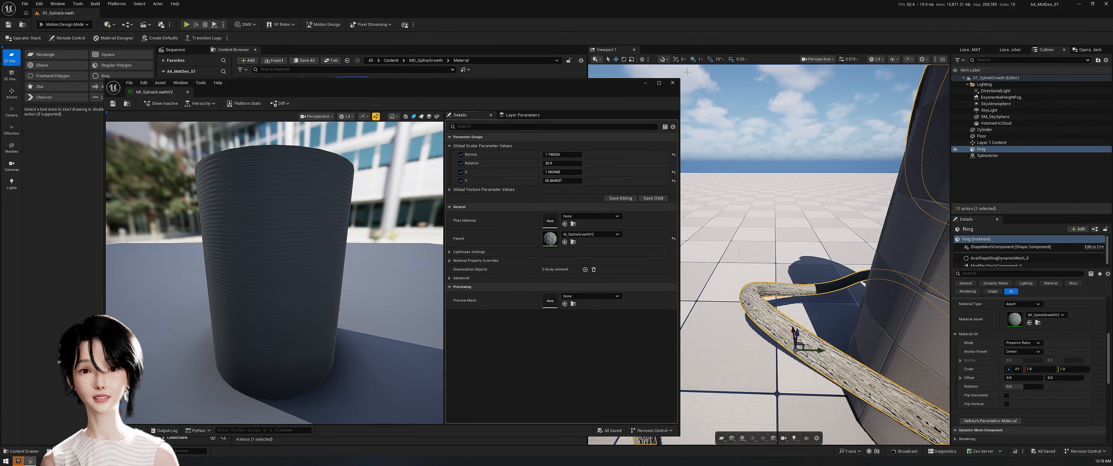
click(672, 82)
mouse_move(735, 99)
right_down()
mouse_move(735, 69)
mouse_move(734, 98)
right_up()
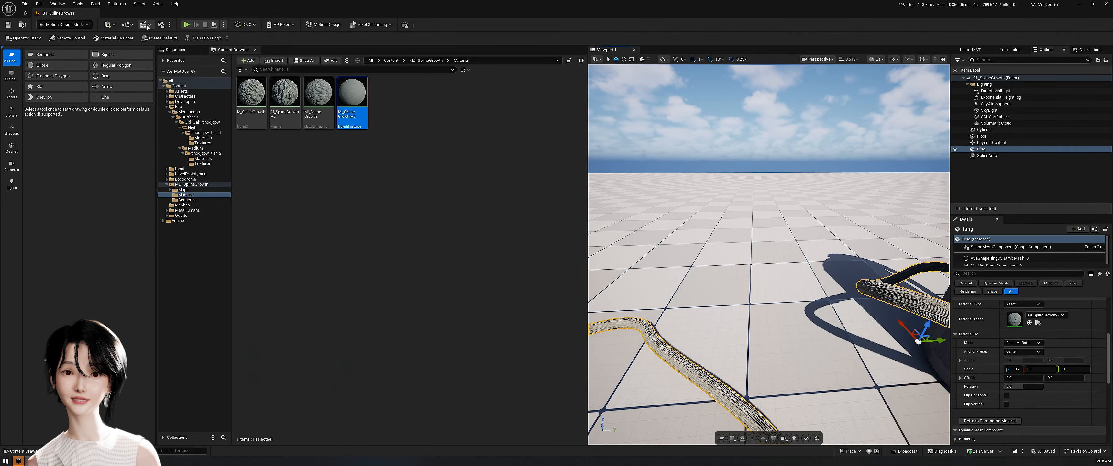
Step: Create a level sequence named 01_SplineGrowthSample in the MD_SplineGrowth Sequence folder
click(187, 200)
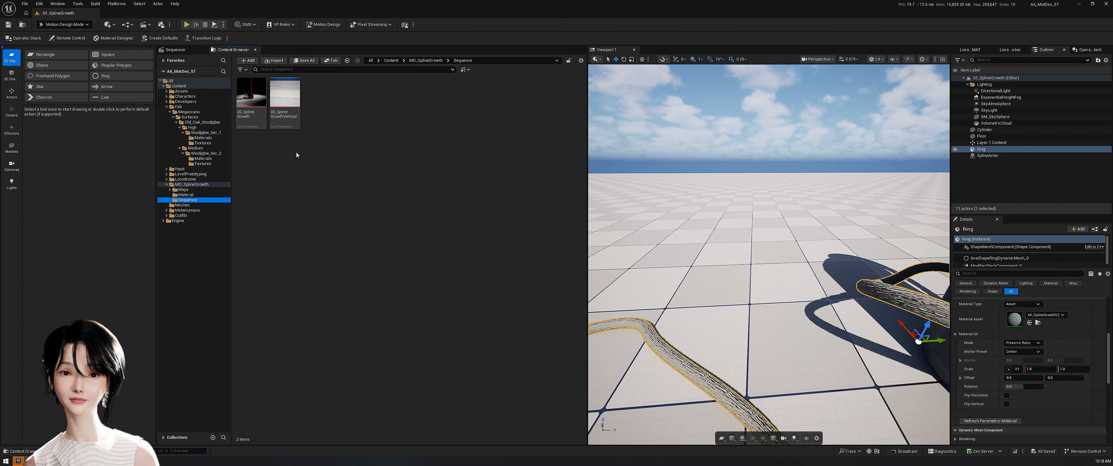
click(149, 25)
click(173, 42)
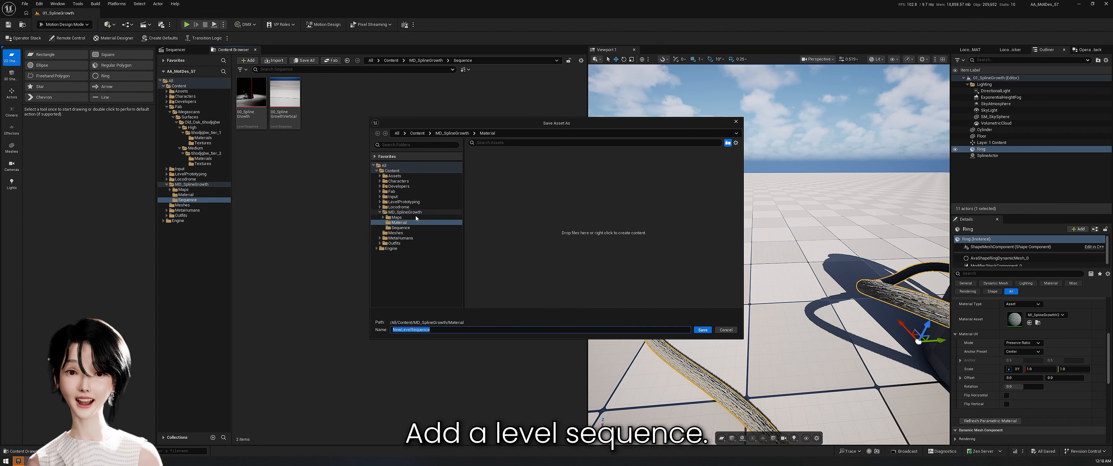
click(400, 228)
text(01)
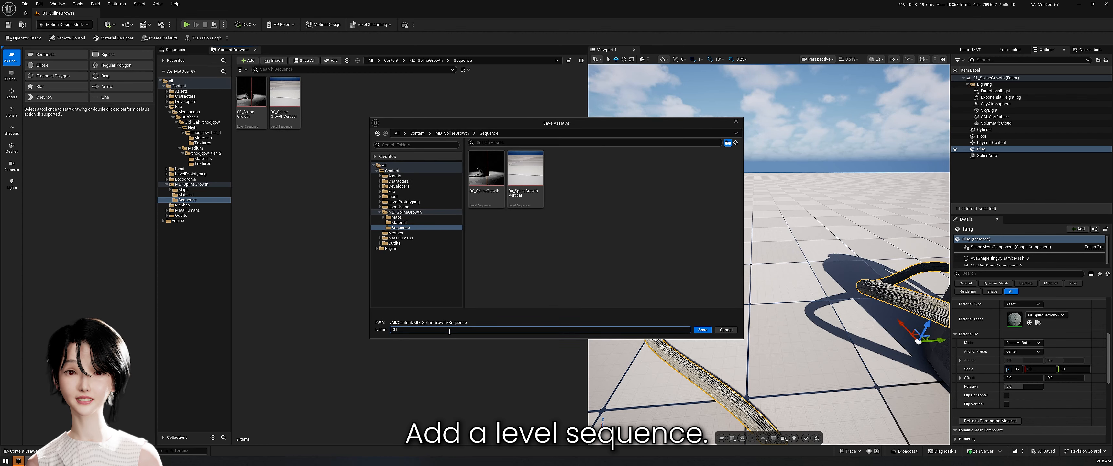
text(_SplineGrowthSample)
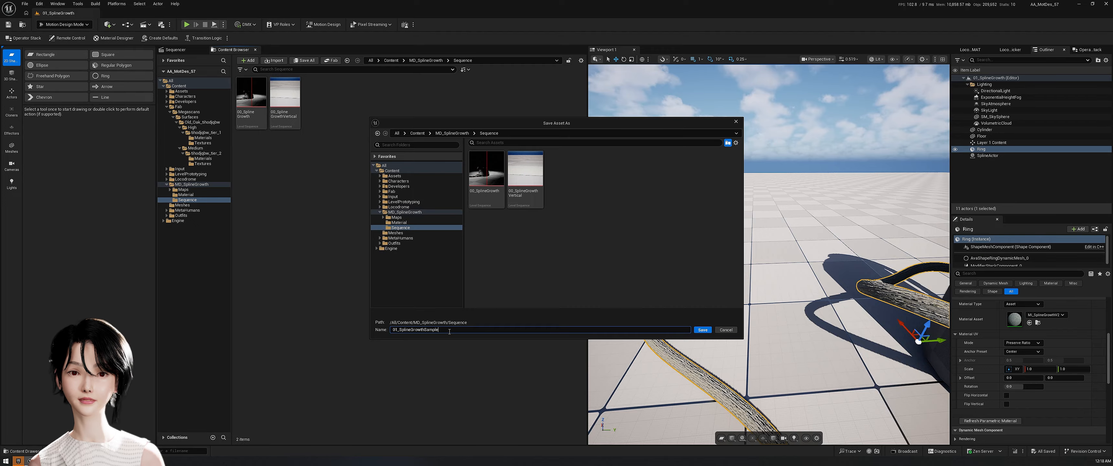
key(Return)
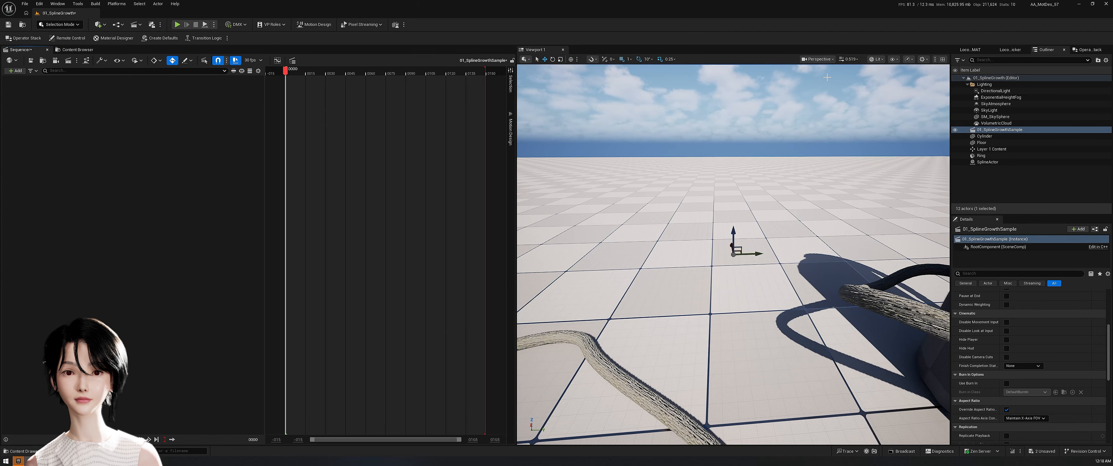
Step: Add the Ring to the sequence and keyframe its Spline Sweep Progress Offset at the last frame, 150
double_click(985, 156)
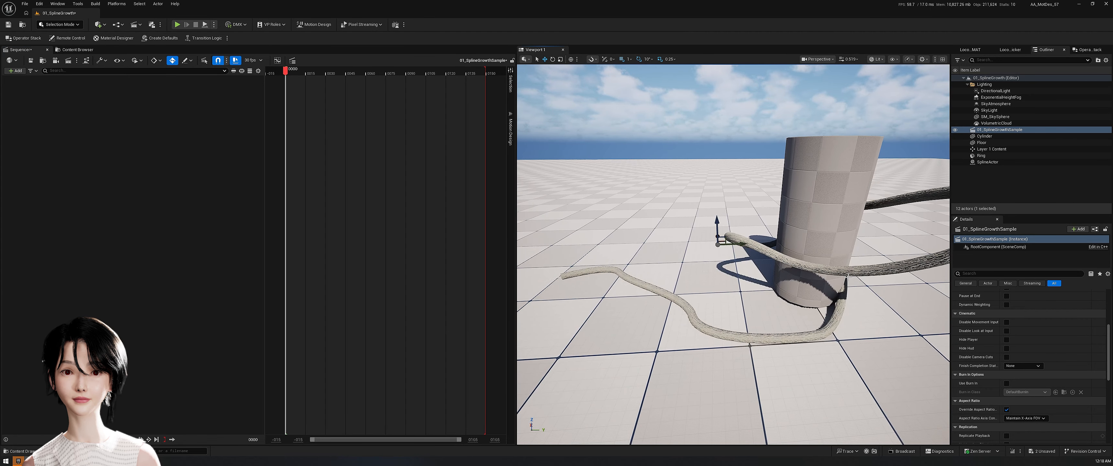
drag(981, 155, 130, 112)
click(483, 73)
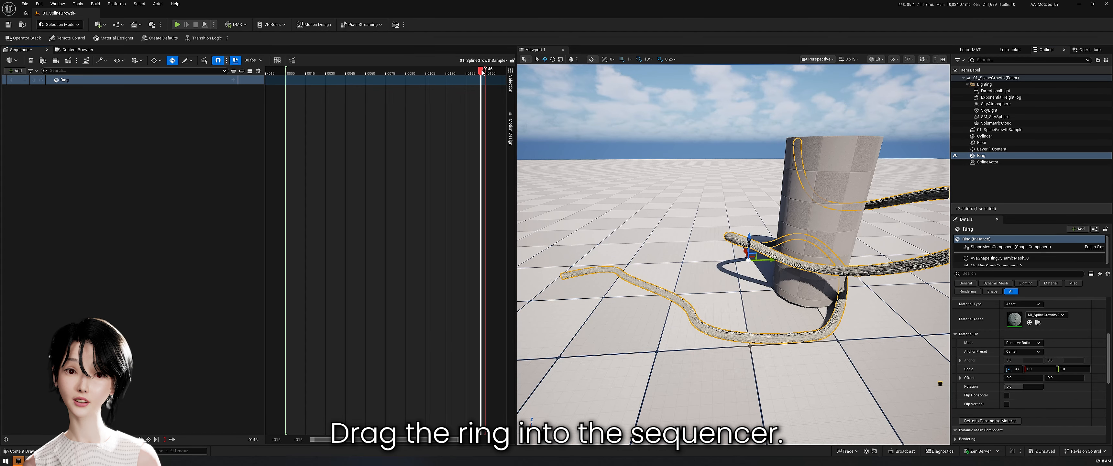
click(1093, 50)
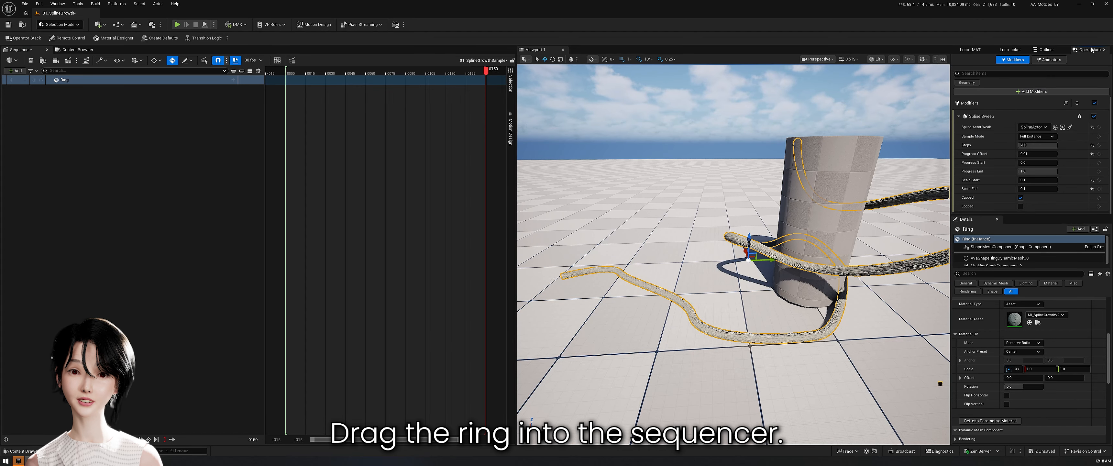
click(1099, 154)
Step: Keyframe the Progress Offset at about -1 on frame 0 and play the growth animation
drag(305, 71, 287, 78)
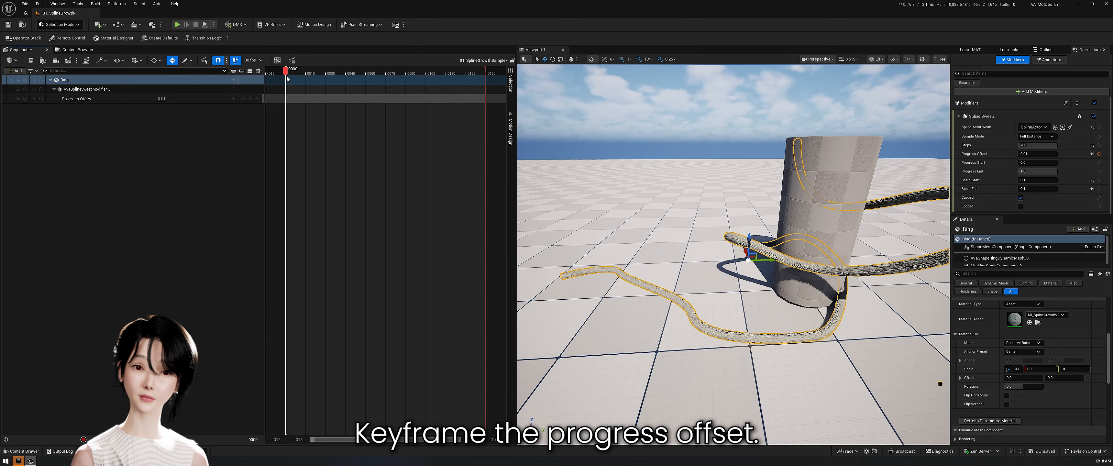
drag(162, 99, 119, 98)
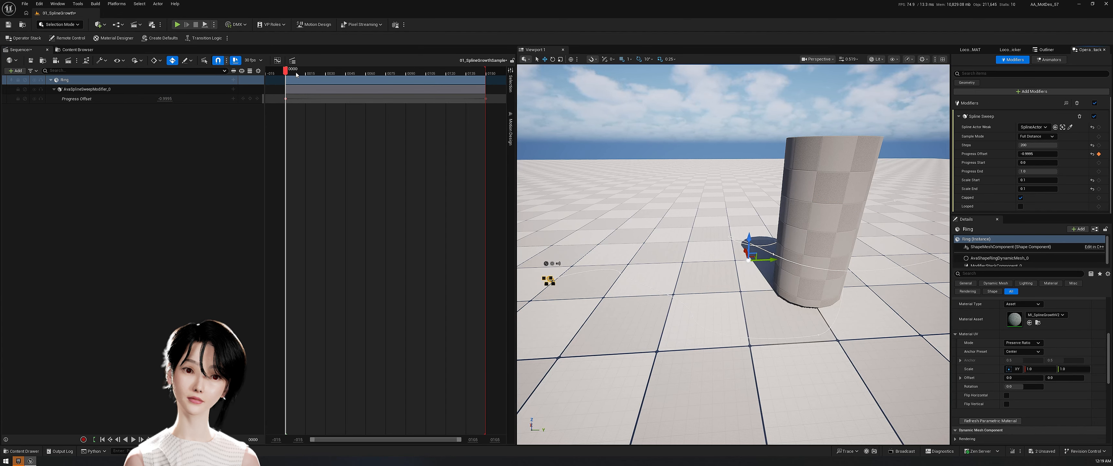
key(space)
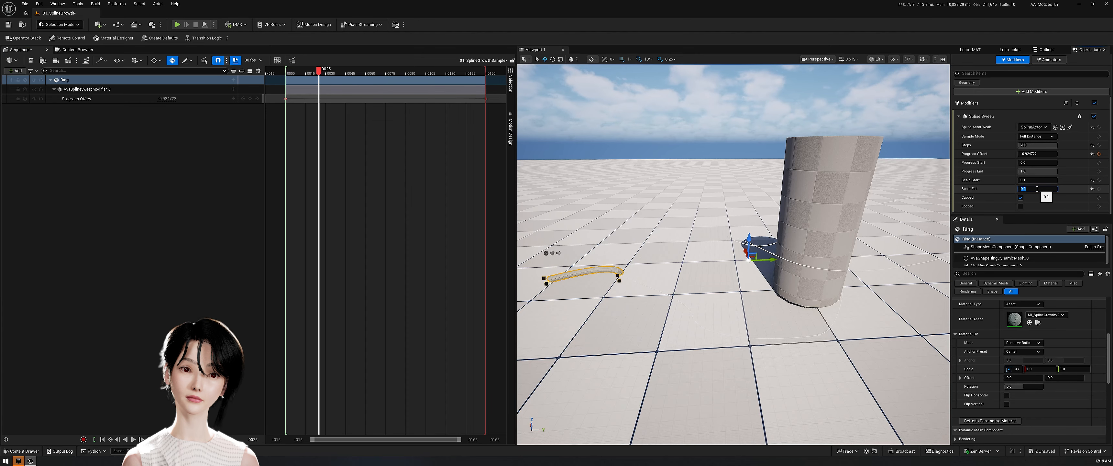
Step: Set the Spline Sweep's Scale End to 0.001 so the growing branch tapers at its tip
click(1037, 189)
text(.001)
key(Return)
right_drag(553, 292, 596, 318)
scroll(596, 318, down, 3)
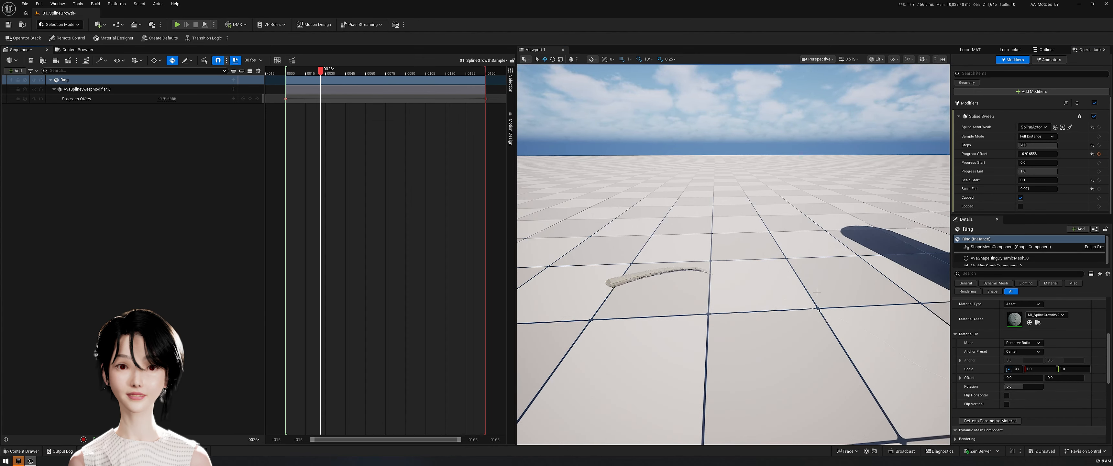
right_drag(652, 304, 758, 304)
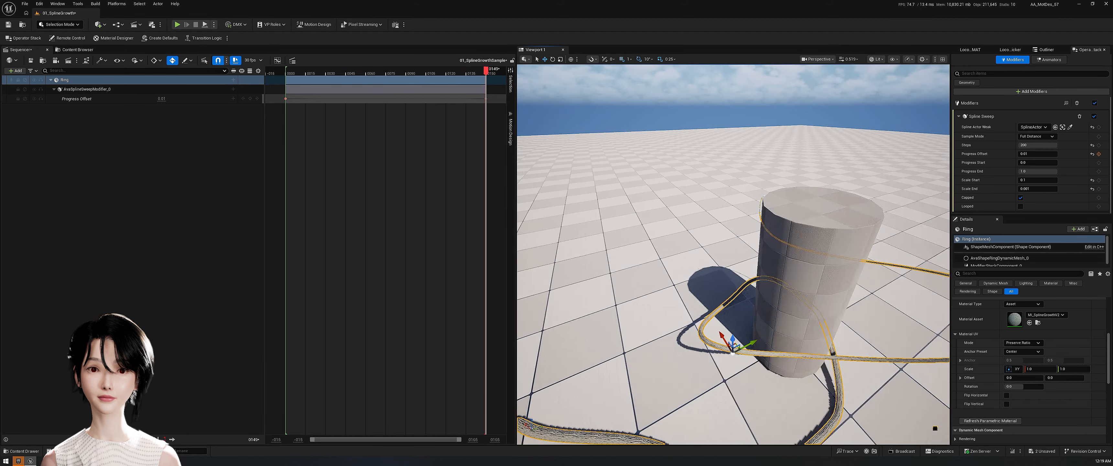
Step: Deselect the Ring and play the sequence to examine the tapered growth around the cylinder
mouse_move(606, 329)
right_down()
mouse_move(735, 330)
mouse_move(561, 320)
mouse_move(597, 311)
mouse_move(606, 333)
right_up()
key(Escape)
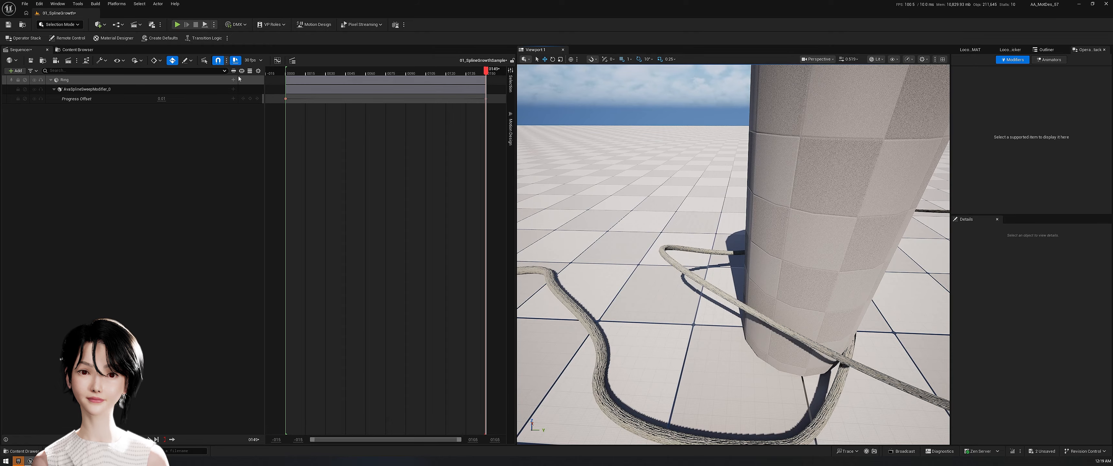
click(313, 74)
key(space)
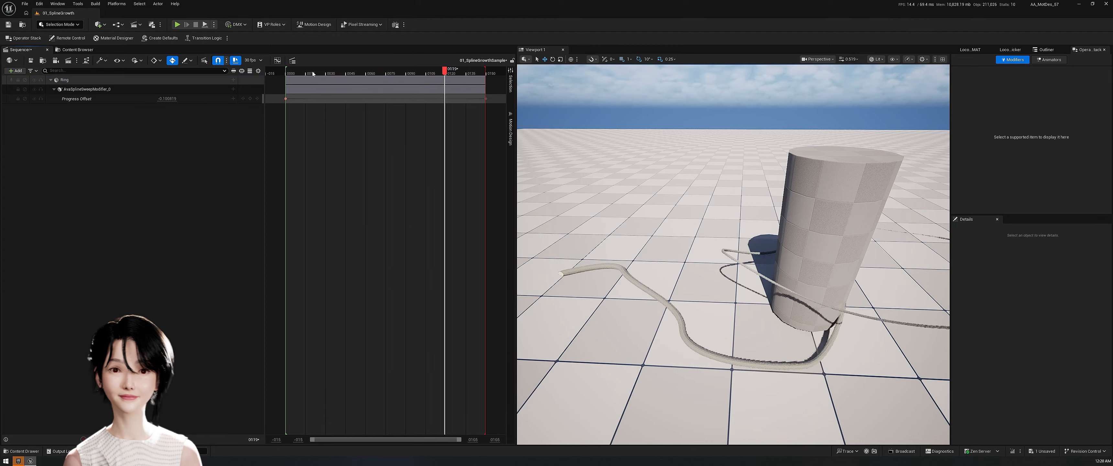
click(313, 74)
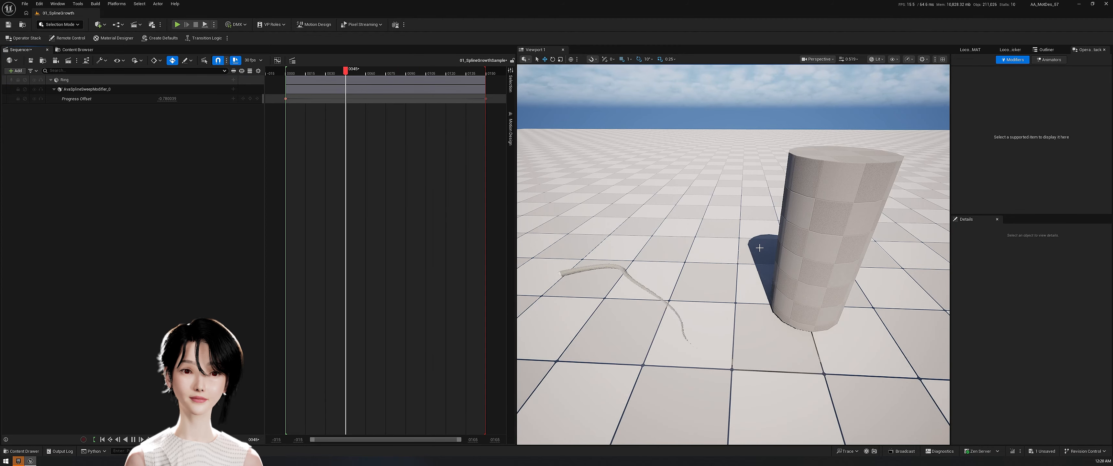
middle_drag(863, 371, 944, 371)
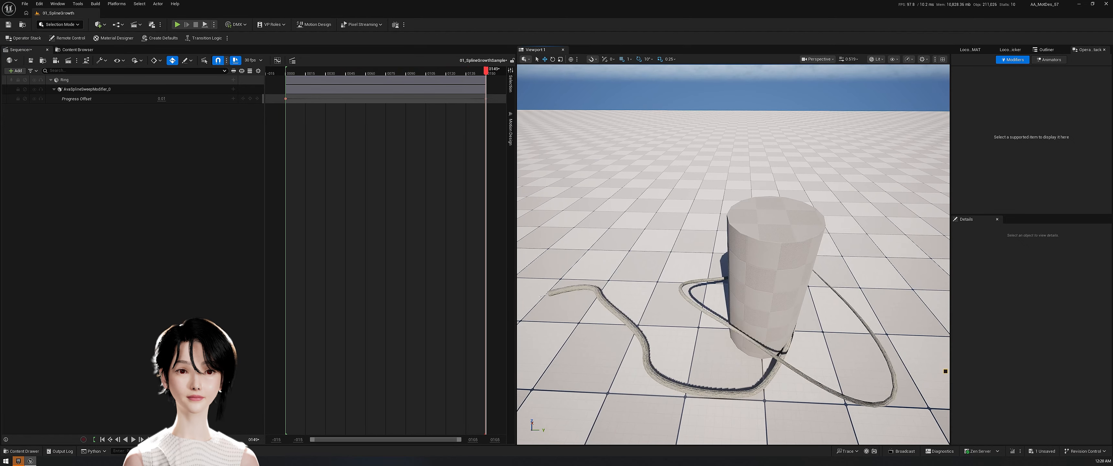
click(407, 70)
Step: At the last frame, export the Ring as a static mesh named SM_Branch in the Meshes folder
click(121, 80)
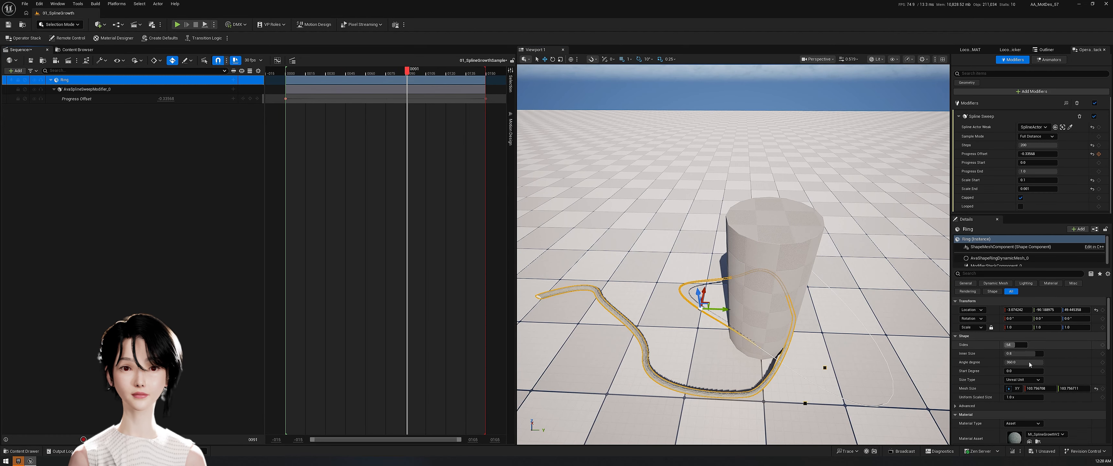
scroll(1030, 364, down, 5)
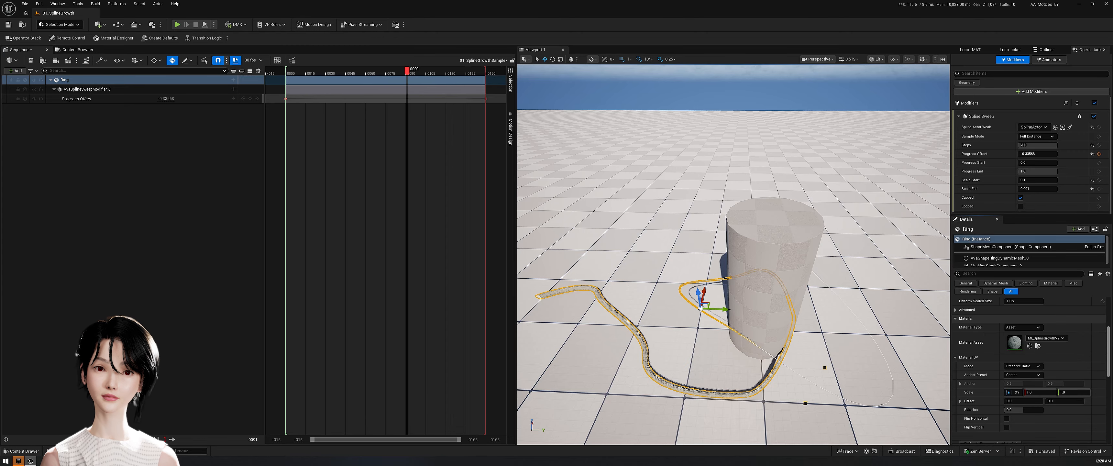
scroll(1030, 364, up, 1)
click(486, 99)
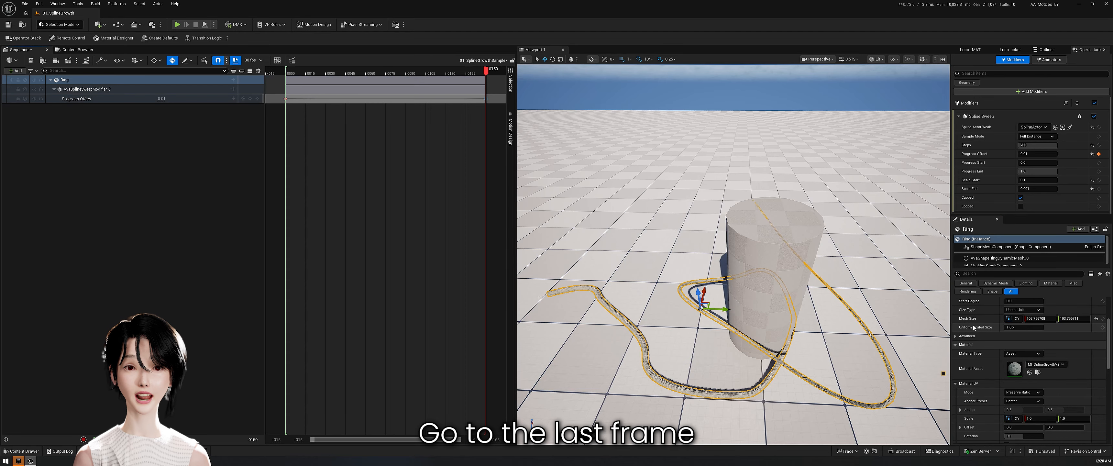
scroll(975, 328, down, 10)
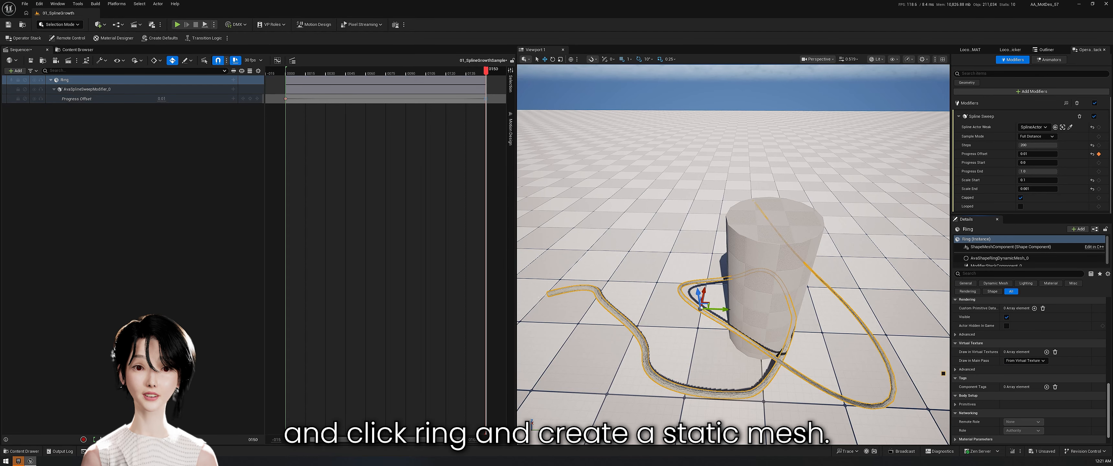
scroll(1028, 367, up, 8)
click(957, 360)
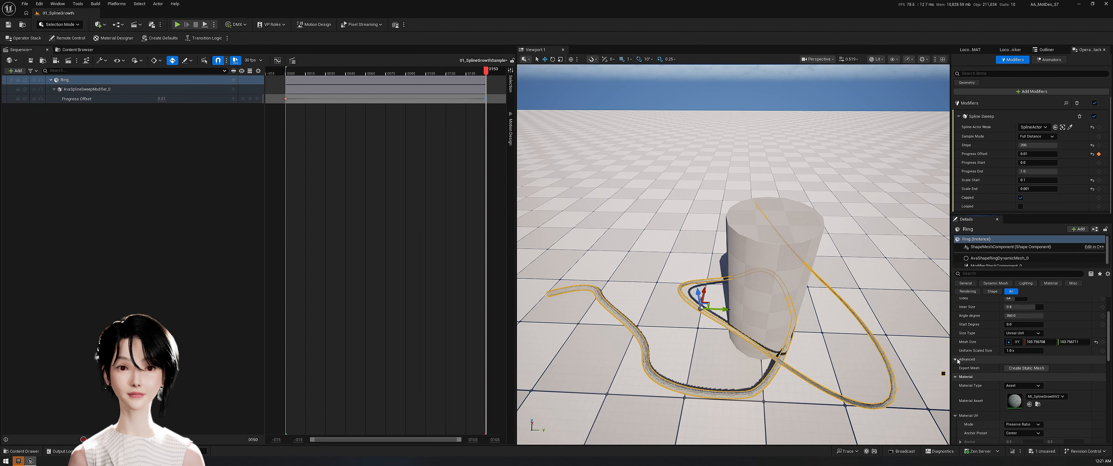
click(1020, 368)
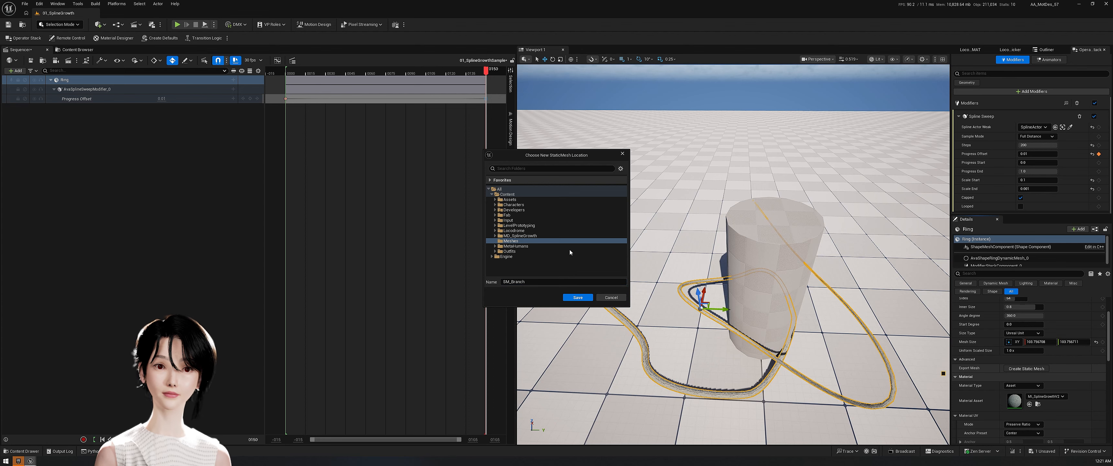
click(577, 297)
Step: Place the SM_Branch static mesh from the Meshes folder into the level near the ring
drag(486, 72, 422, 72)
click(78, 49)
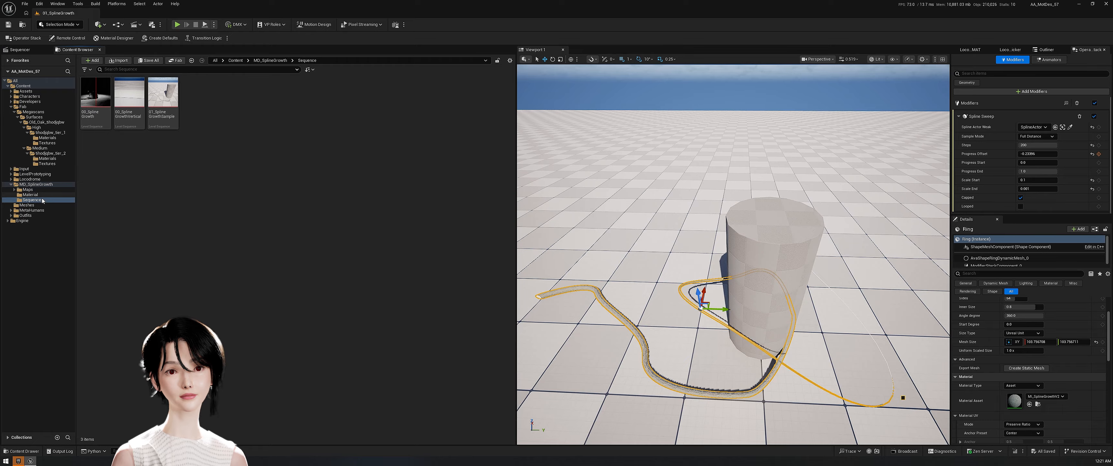
click(27, 205)
drag(96, 93, 632, 314)
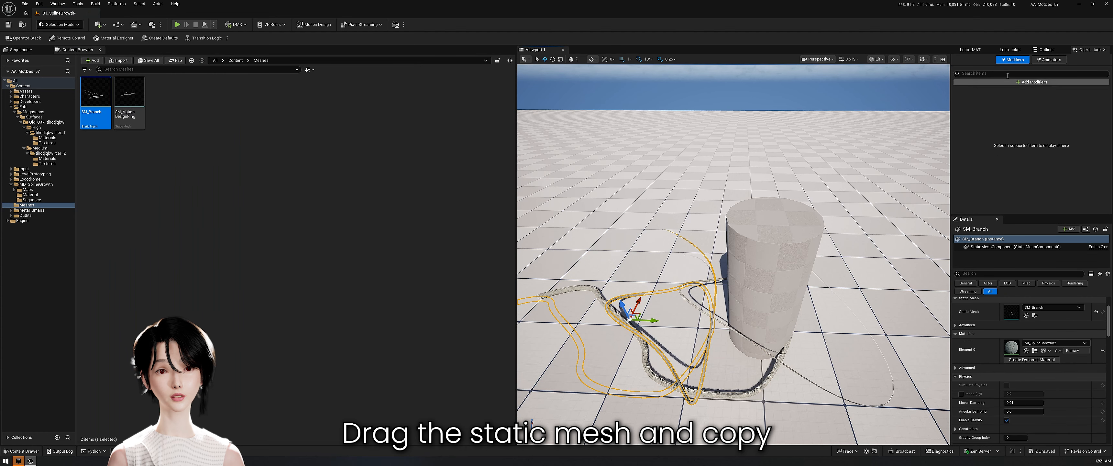
Step: Copy the Ring's location and paste it onto SM_Branch to align the two
click(1046, 50)
click(982, 155)
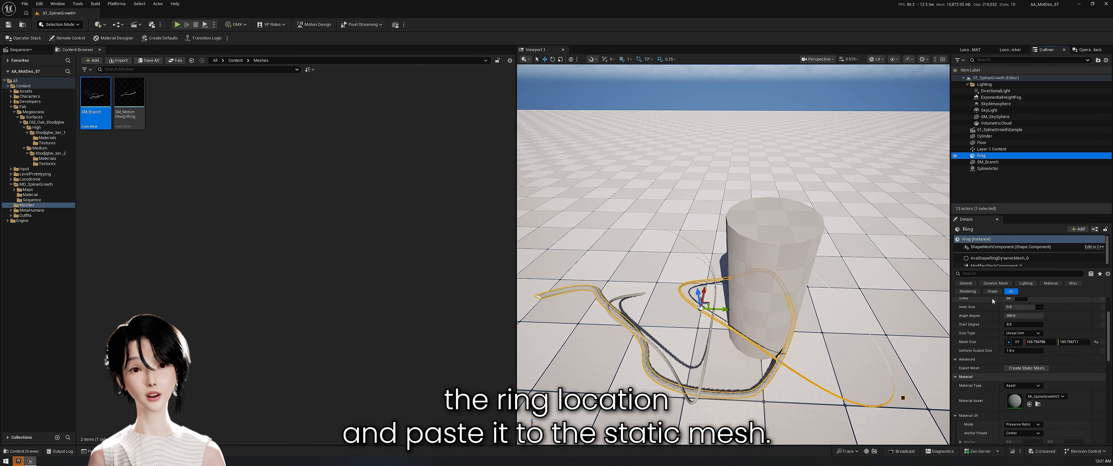
drag(1110, 335, 1108, 315)
right_click(995, 310)
click(1006, 334)
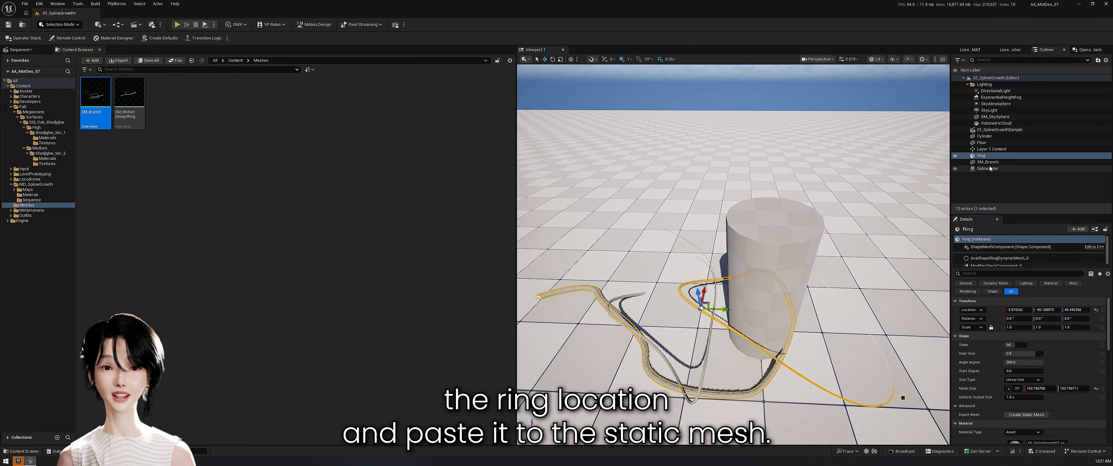
click(988, 163)
right_click(994, 310)
click(1007, 332)
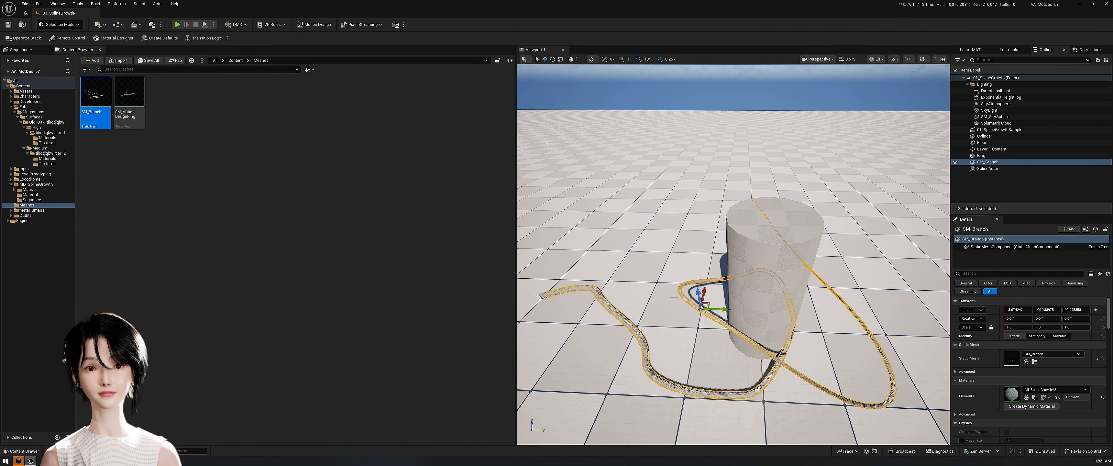
Step: Hide the Ring in the level and add a Mesh cloner in Motion Design mode
click(956, 156)
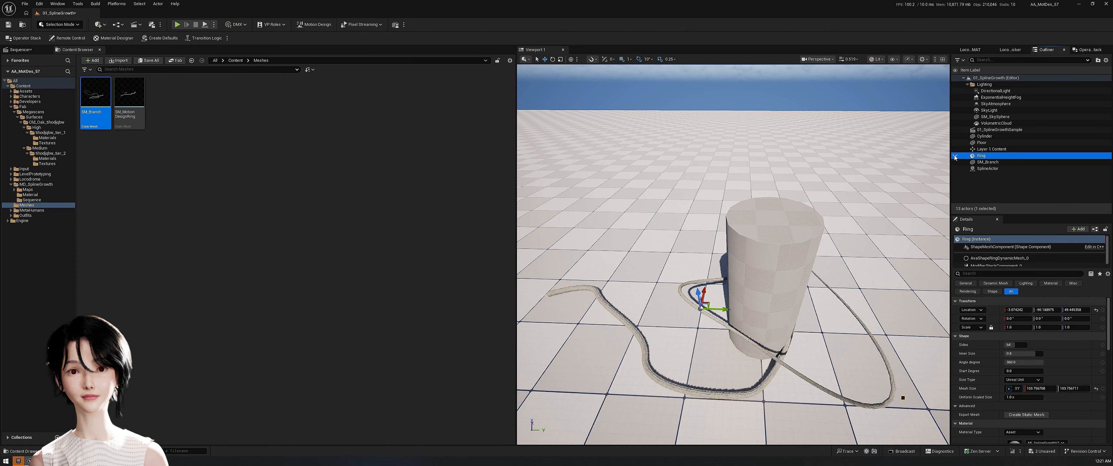
click(982, 163)
click(59, 24)
click(64, 92)
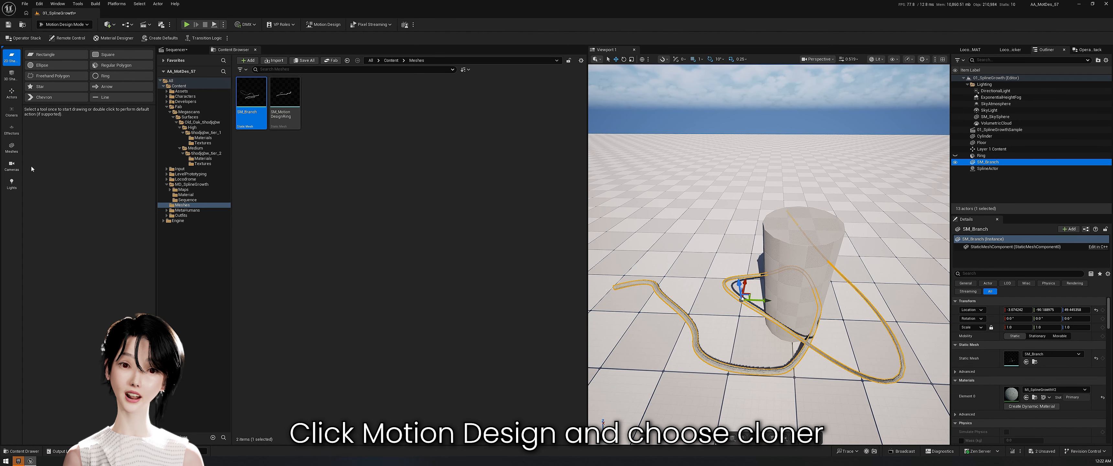
click(11, 112)
double_click(48, 88)
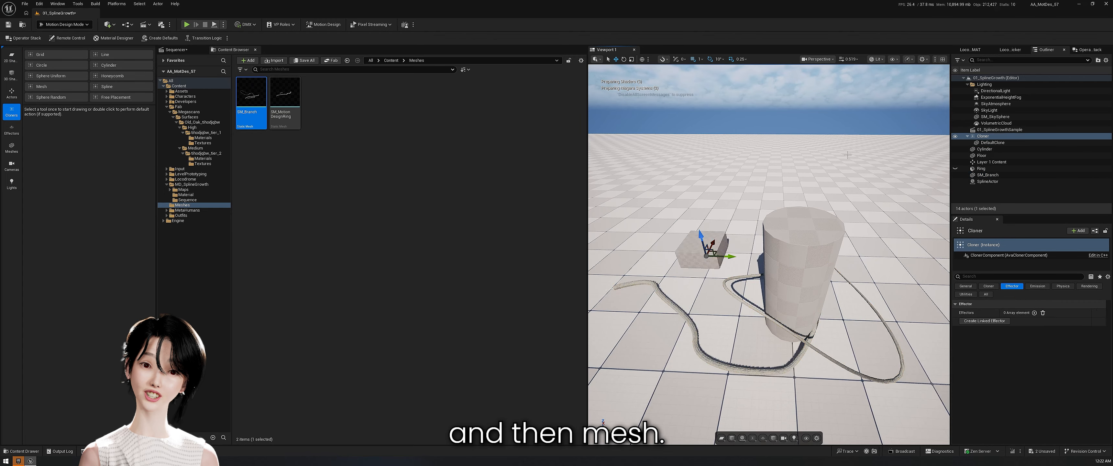
Step: Paste the Ring's location onto the Cloner and reset its rotation to 0
click(986, 294)
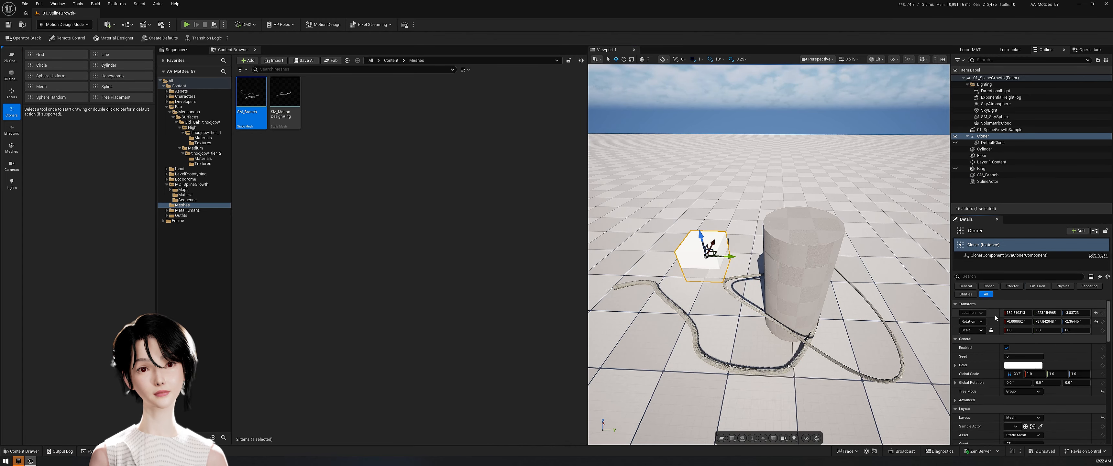
click(1023, 417)
click(1025, 366)
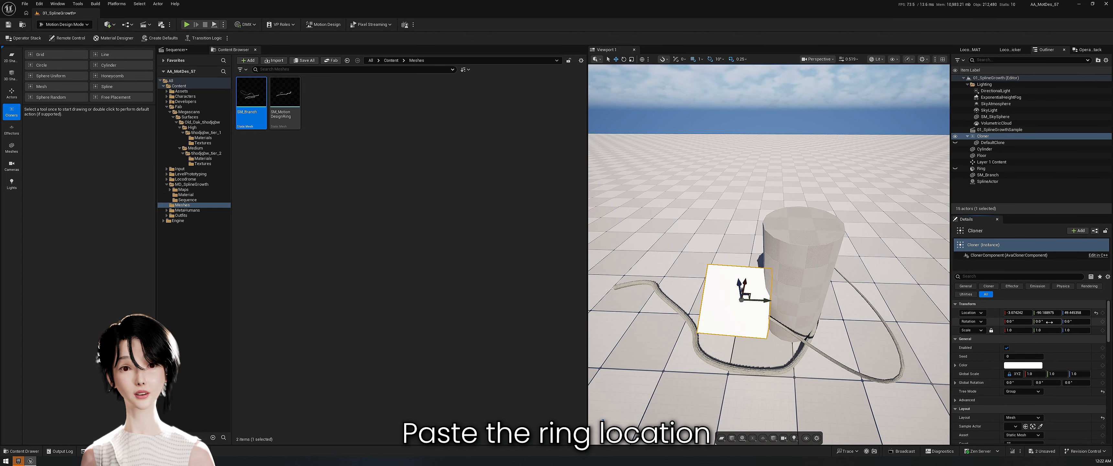
Step: Set the Cloner's layout sample actor to SM_Branch and its sample data to Triangles
scroll(1019, 432, down, 1)
click(1014, 416)
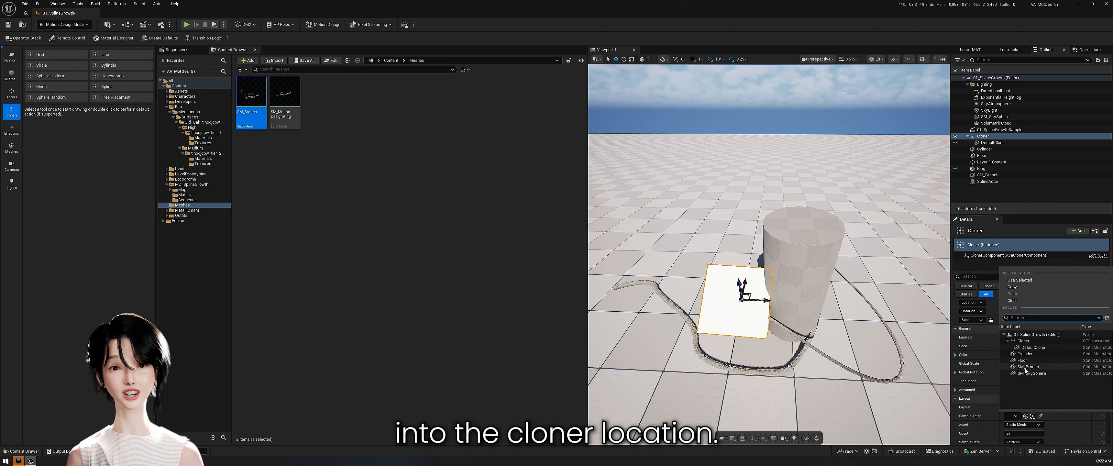
click(1028, 367)
scroll(1053, 422, down, 2)
click(1024, 422)
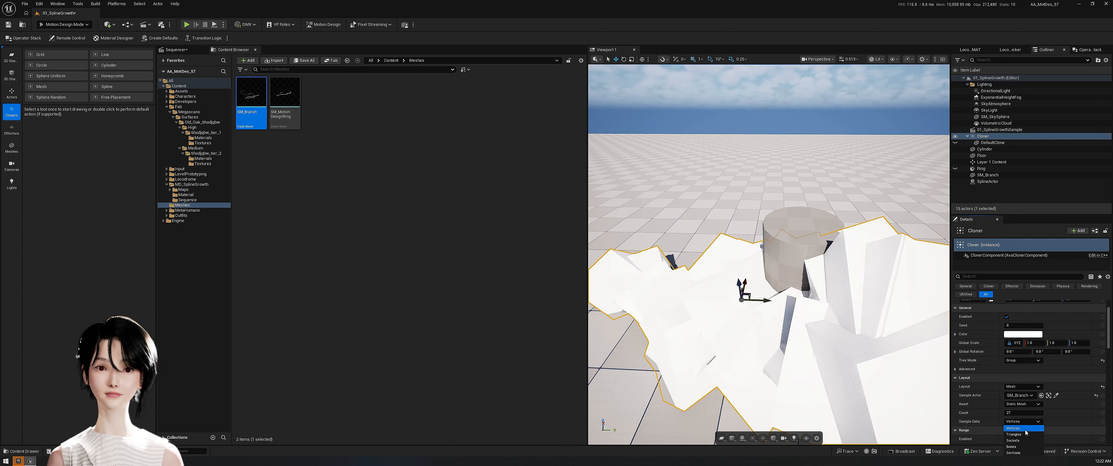
click(1016, 435)
Step: Enable the Cloner's Range with a minimum scale of 0.05 and a maximum scale of 0.1
drag(1111, 330, 1111, 328)
scroll(1110, 329, down, 4)
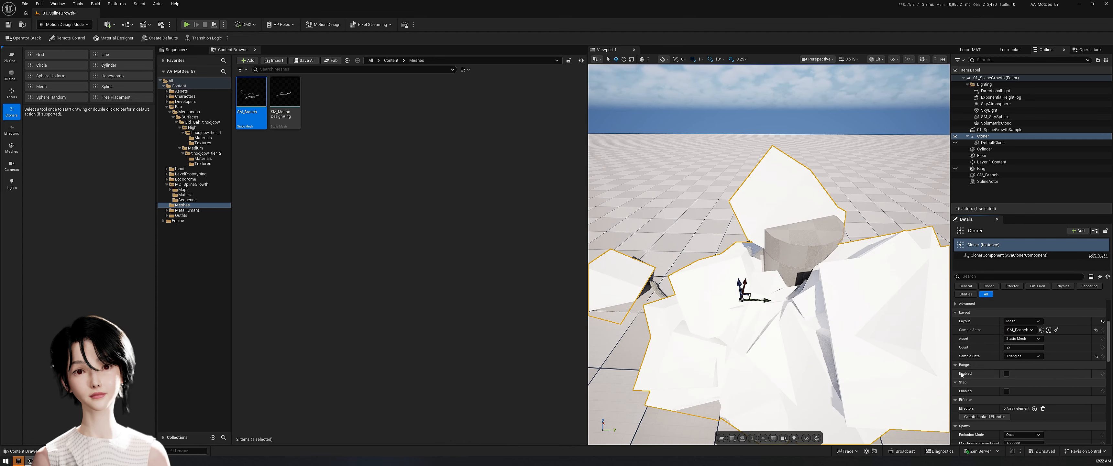
click(1007, 363)
click(1021, 406)
text(0.05)
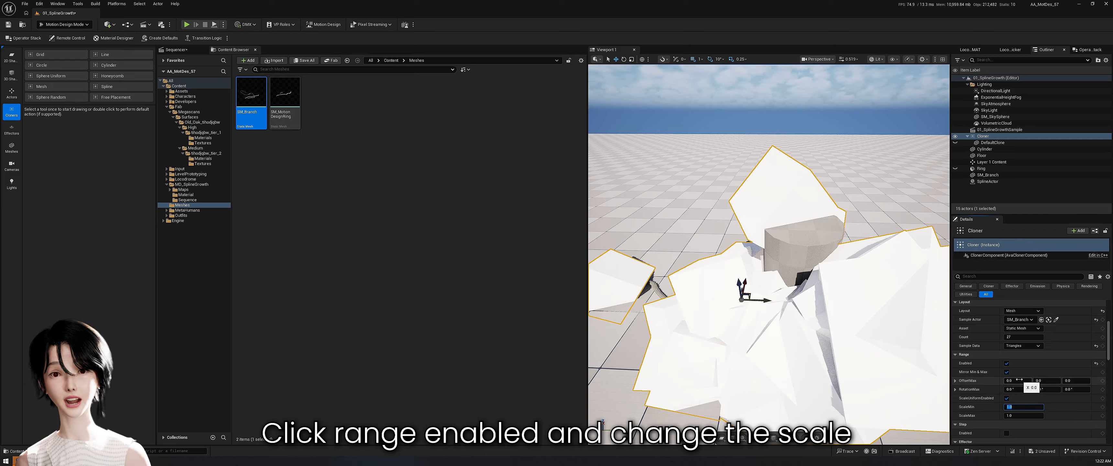
key(Return)
key(Return)
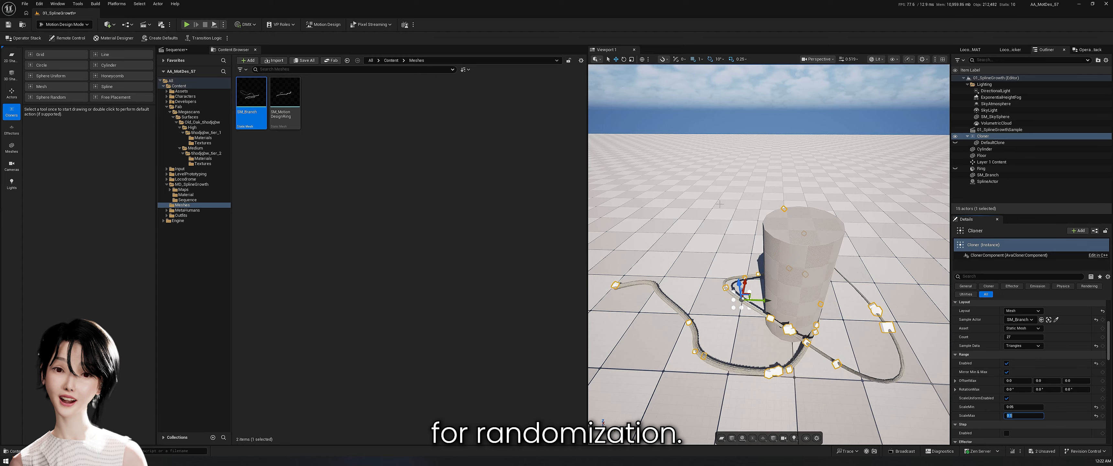
Step: Place the openWorld_flower_01_02 mesh from the PN_OpenWorldFoliage Meshes folder into the level
click(172, 117)
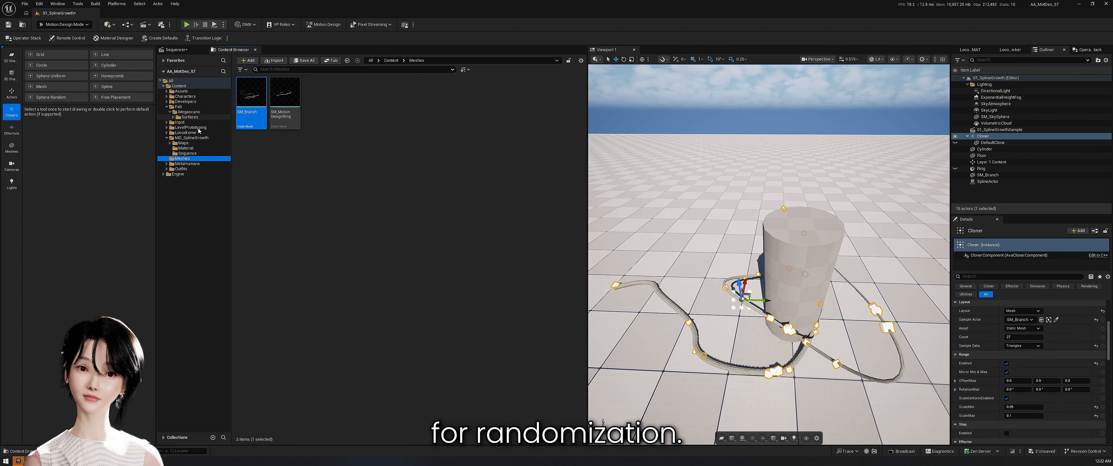
click(167, 91)
click(193, 112)
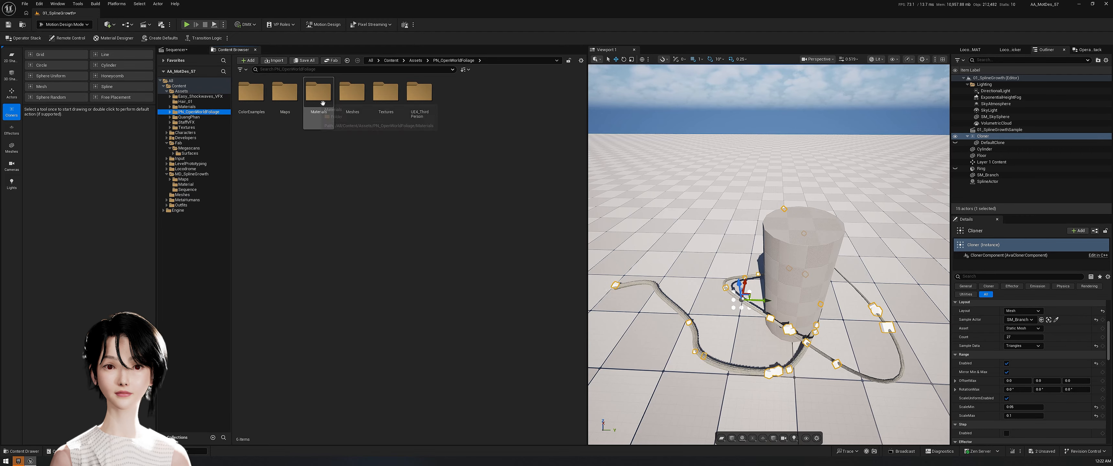
double_click(352, 93)
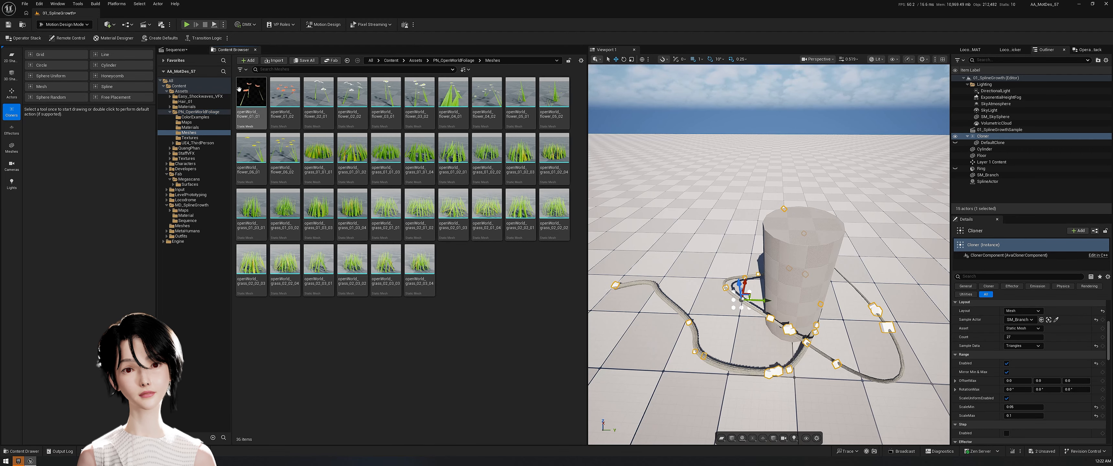
click(286, 97)
drag(704, 205, 703, 207)
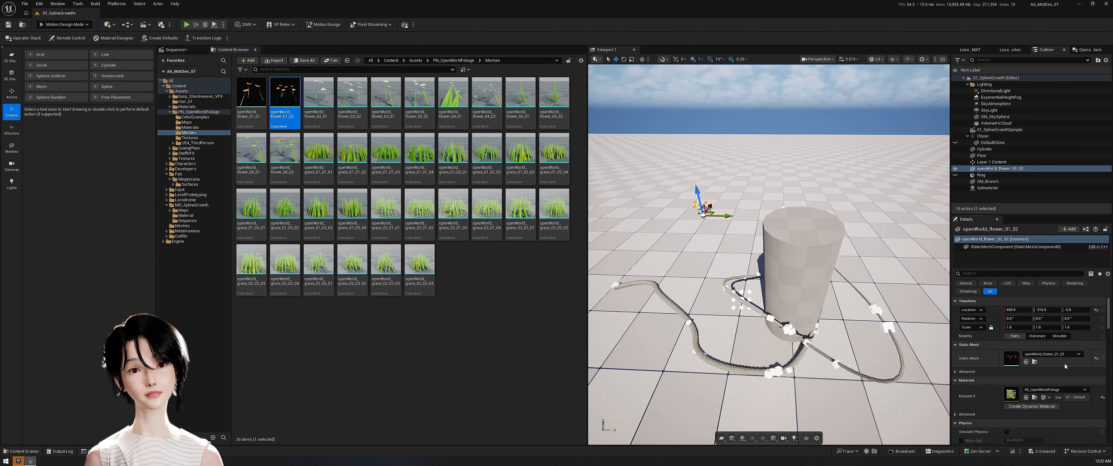
Step: Parent the openWorld_flower_01_02 actor under the Cloner and delete the DefaultClone cube
drag(990, 137, 990, 137)
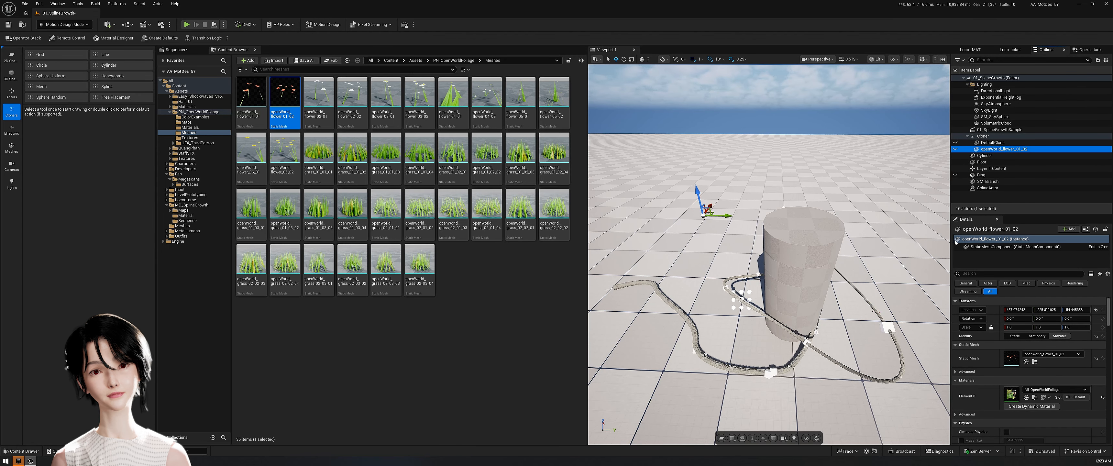
click(996, 150)
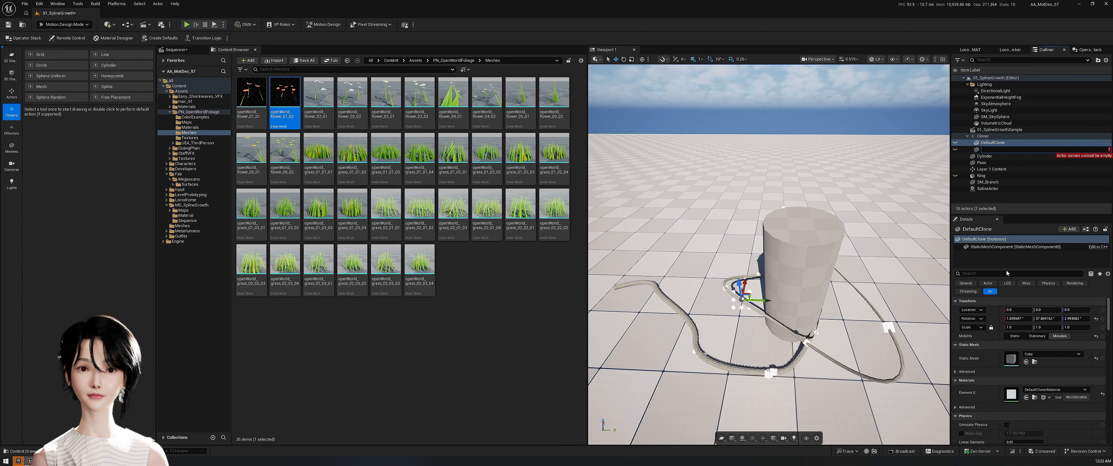
click(990, 169)
click(993, 143)
key(Delete)
Step: Increase the Cloner's layout count to about 115 so more flowers cover the branch
middle_drag(769, 259, 769, 294)
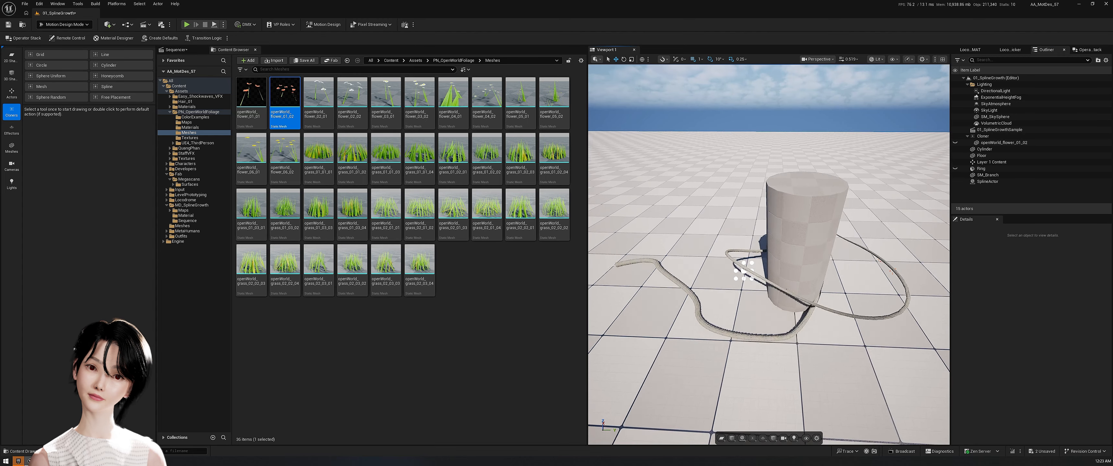
scroll(769, 255, up, 5)
scroll(770, 255, down, 3)
middle_drag(770, 260, 683, 259)
click(990, 137)
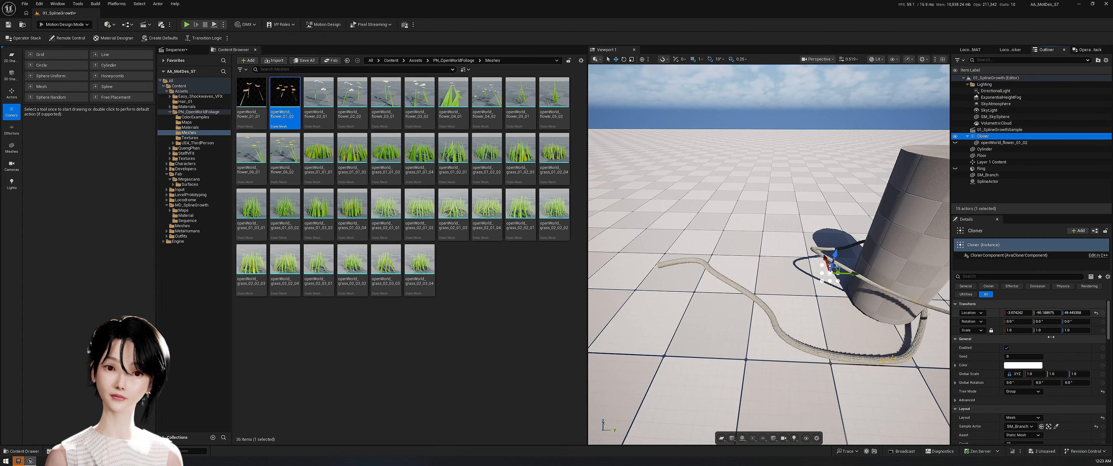
scroll(1025, 417, down, 1)
drag(1019, 433, 1038, 433)
click(729, 216)
middle_drag(729, 216, 735, 246)
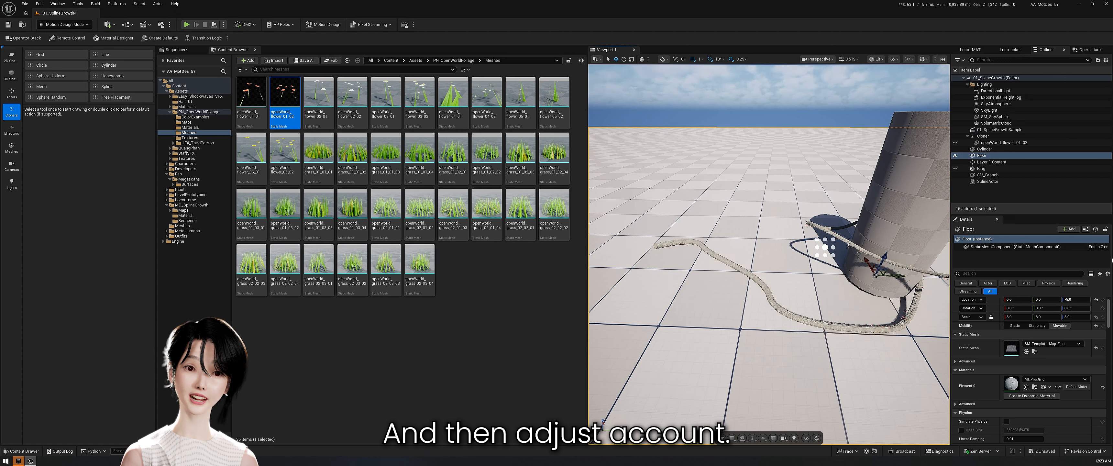
mouse_move(1109, 312)
mouse_down()
mouse_move(1109, 338)
mouse_move(1109, 317)
mouse_up()
Step: Set the Cloner's minimum Range scale to 0.1 to enlarge the smallest flowers
click(988, 136)
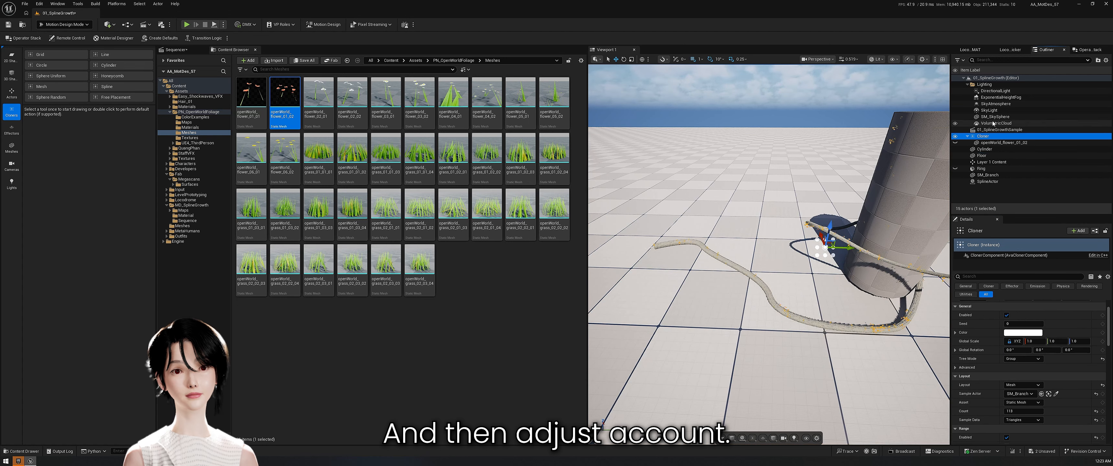
scroll(1021, 404, down, 2)
scroll(1033, 418, down, 2)
click(1021, 429)
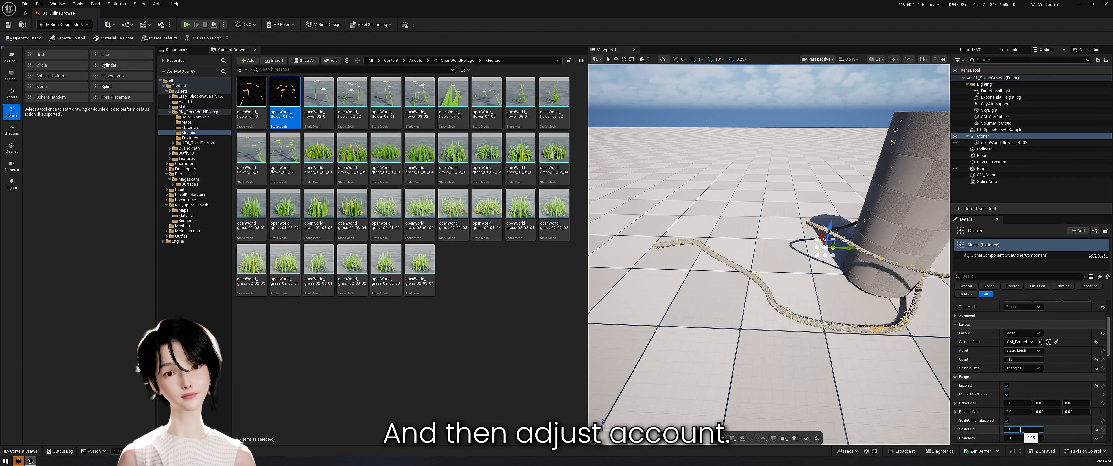
text(08)
click(791, 253)
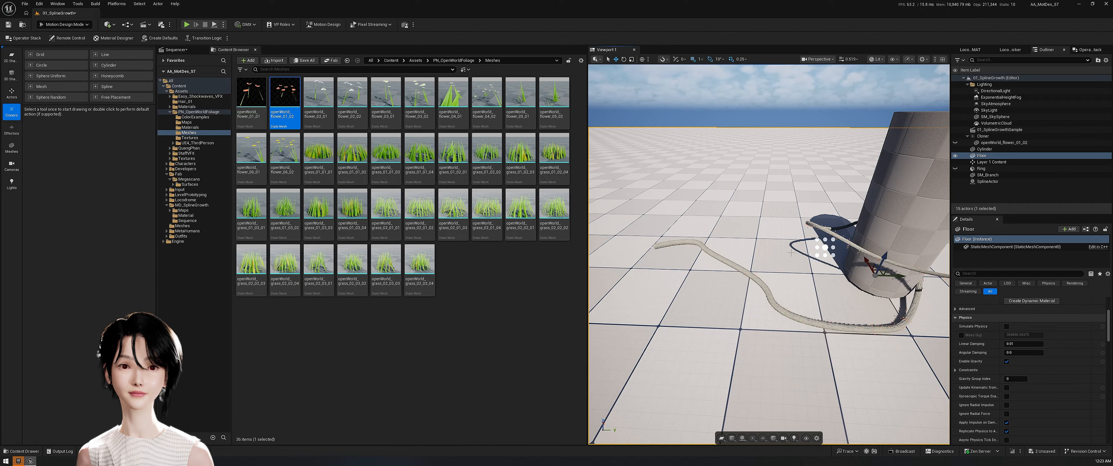
click(983, 136)
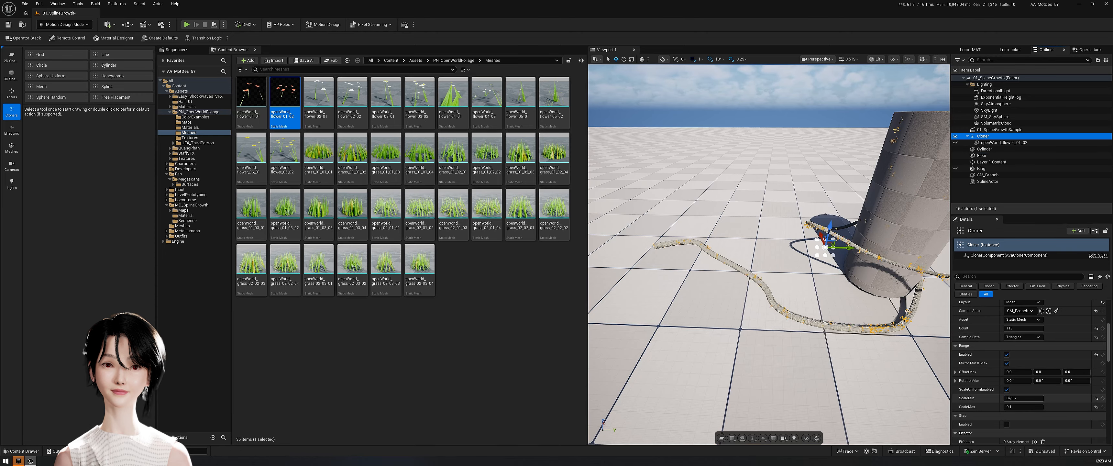
text(0.1)
key(Return)
click(714, 297)
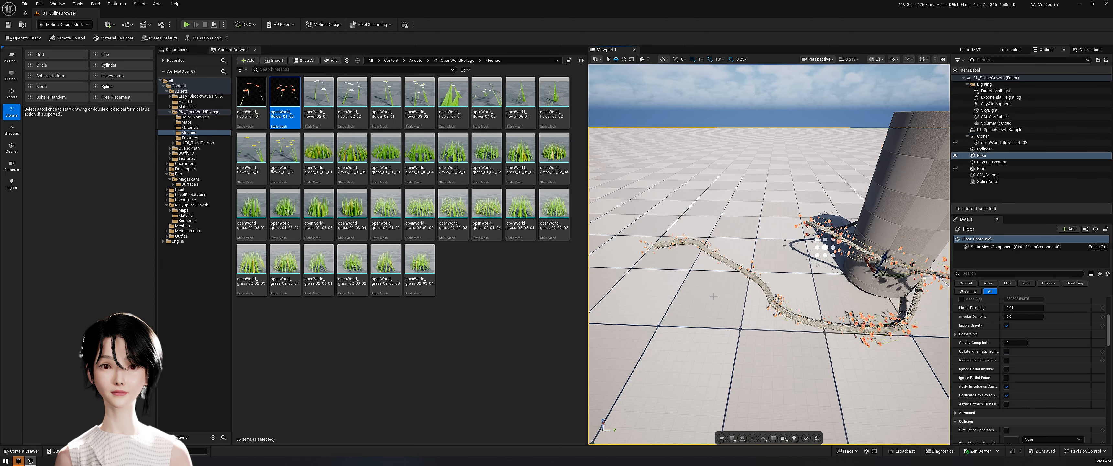
Step: Adjust the Cloner's maximum Range scale and inspect the flowers along the branch up close
right_drag(753, 246, 744, 217)
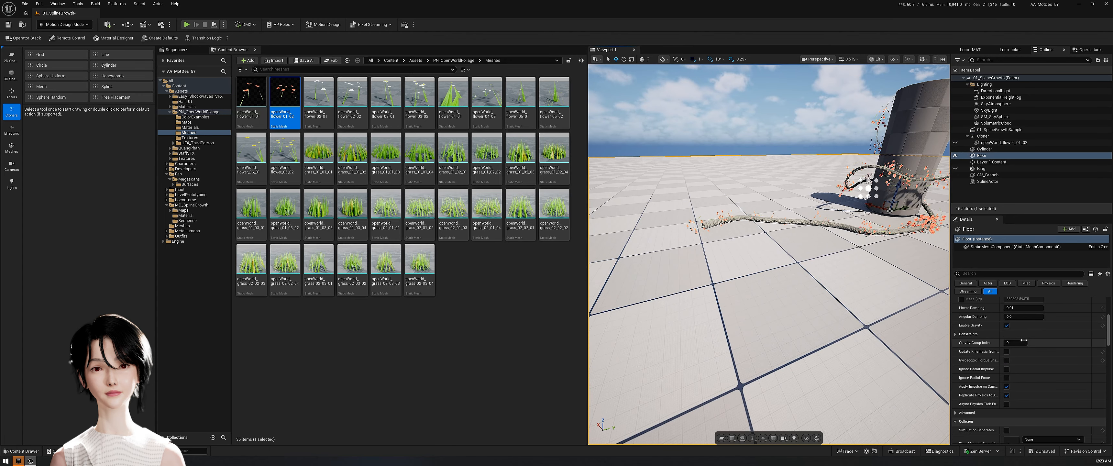
drag(1109, 331, 1108, 359)
click(983, 136)
click(1033, 360)
text(1)
key(Return)
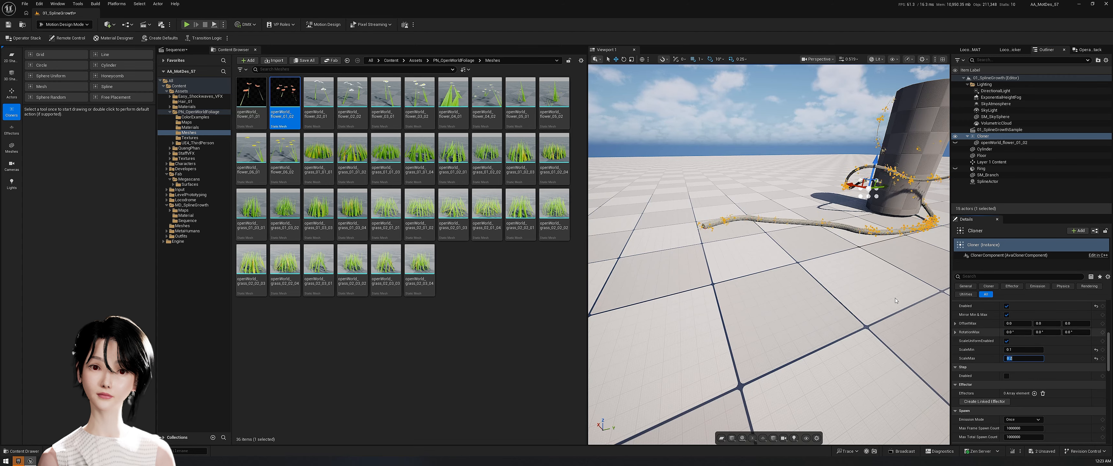
click(775, 230)
mouse_move(775, 230)
right_down()
mouse_move(761, 234)
mouse_move(770, 235)
right_up()
Step: Save the level and extend the sequence's playback end to frame 240
click(184, 50)
key(ctrl+s)
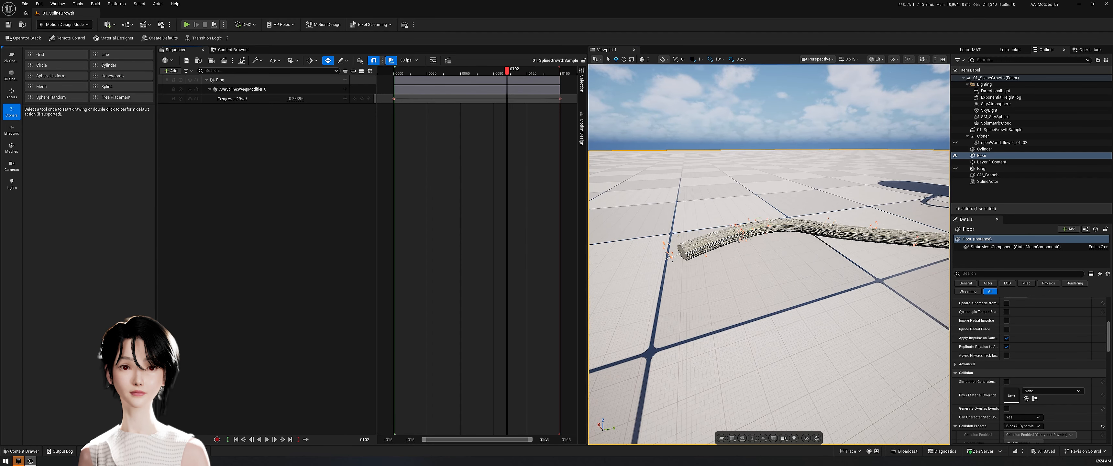
drag(544, 439, 571, 440)
mouse_move(493, 78)
mouse_down()
mouse_move(569, 78)
mouse_move(557, 78)
mouse_up()
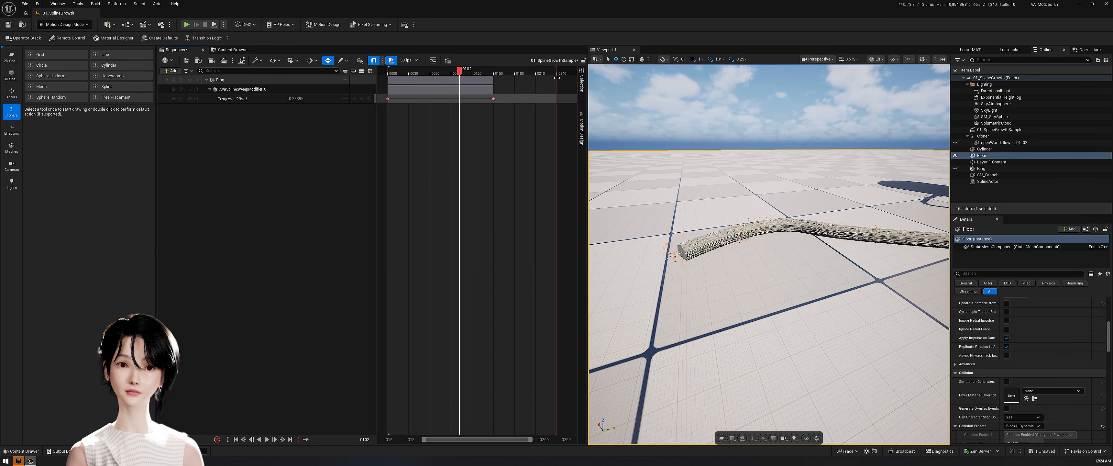
Step: Create a linked effector for the Cloner and frame it in the viewport
click(985, 136)
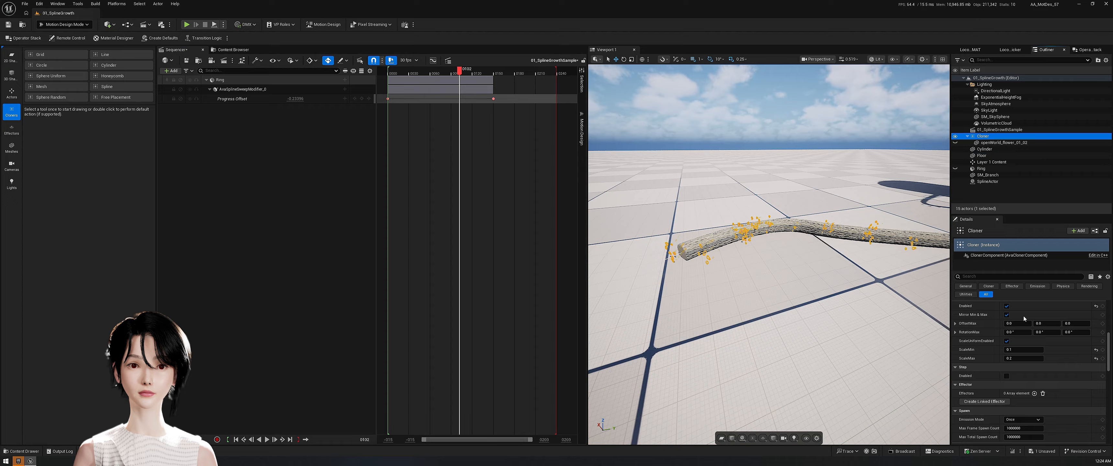
click(1011, 286)
click(983, 323)
key(f)
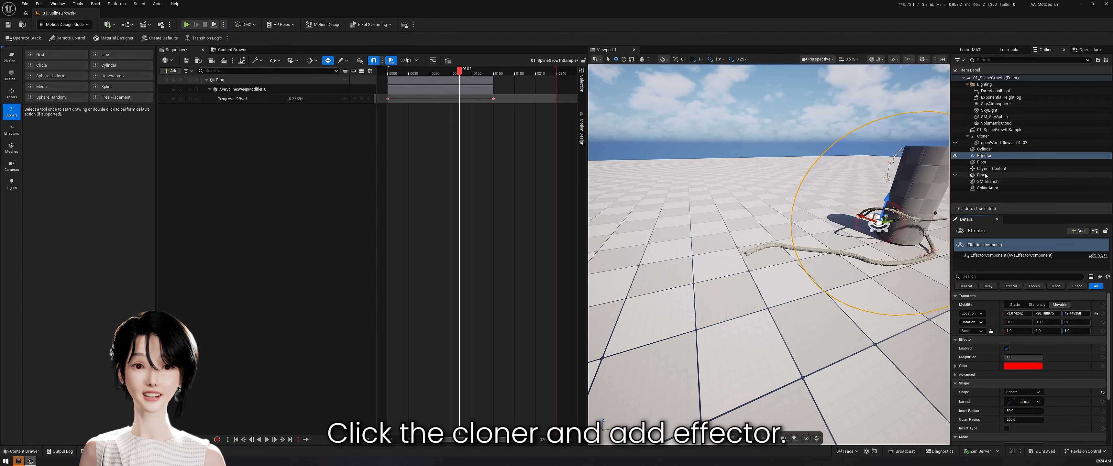
Step: Add the Effector to the level sequence with a Path track bound to SplineActor
drag(355, 192, 354, 190)
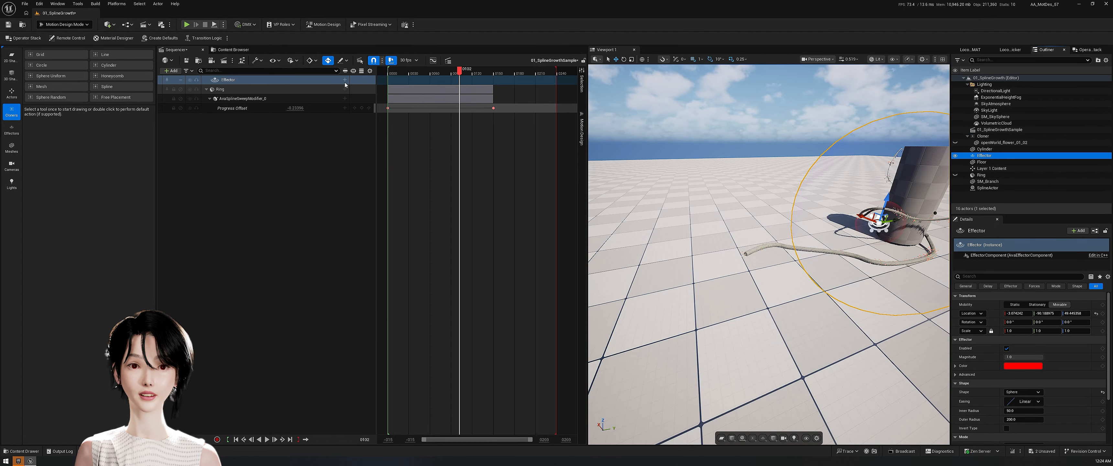
click(345, 79)
mouse_move(355, 119)
mouse_move(425, 125)
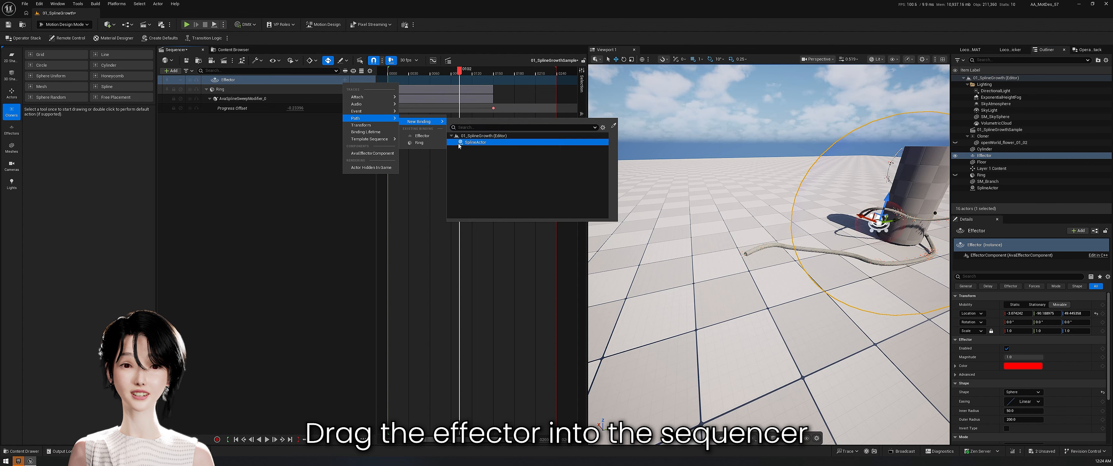
click(475, 142)
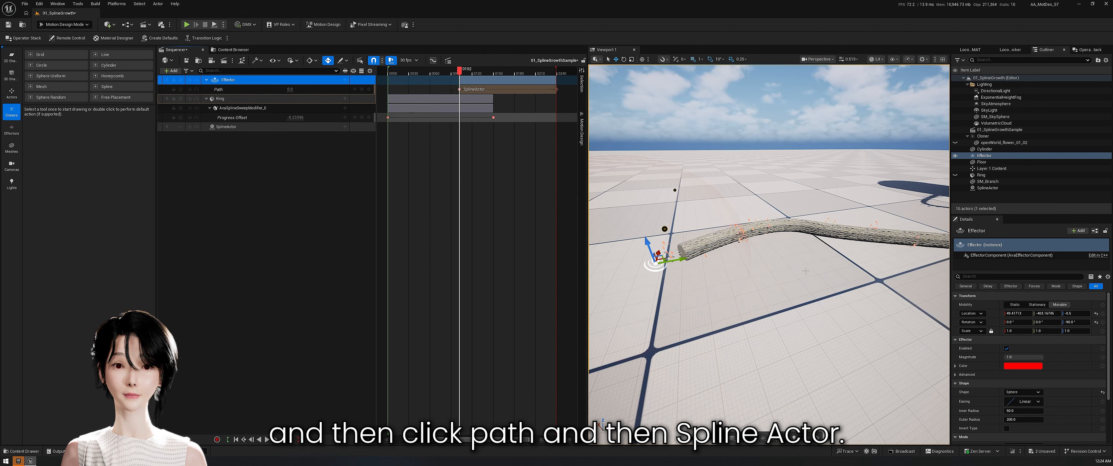
Step: Set the Effector's shape easing to In Out Back
scroll(806, 271, down, 5)
scroll(1048, 351, down, 1)
click(1025, 381)
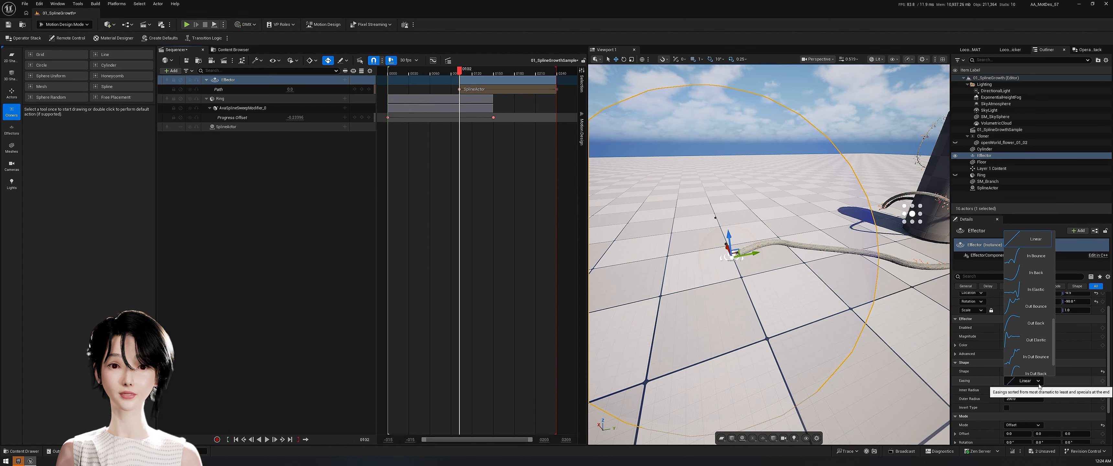
scroll(1037, 364, down, 3)
click(1037, 335)
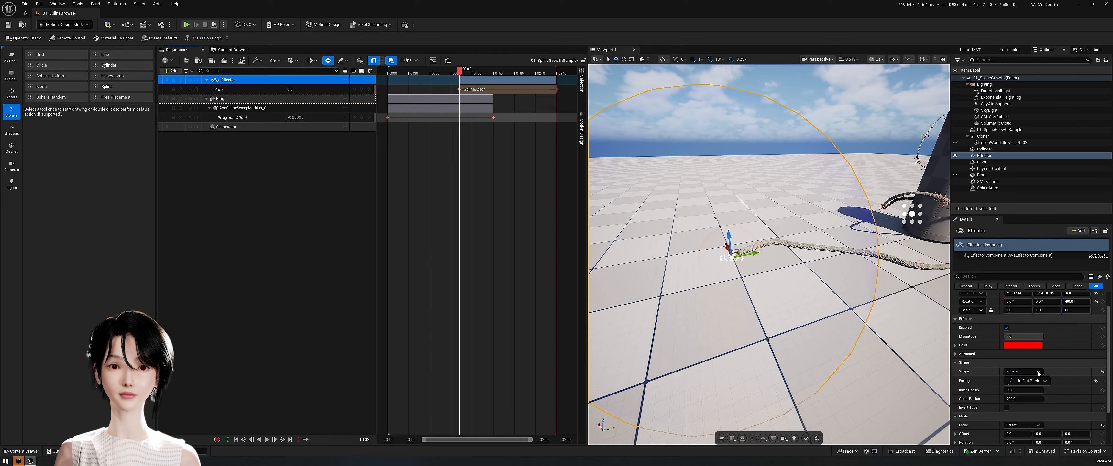
Step: Set the Effector's inner radius to about 93 and outer radius to about 126, with its Offset mode scale at 0
mouse_move(1024, 399)
mouse_down()
mouse_move(1007, 398)
mouse_move(1031, 390)
mouse_up()
click(1078, 286)
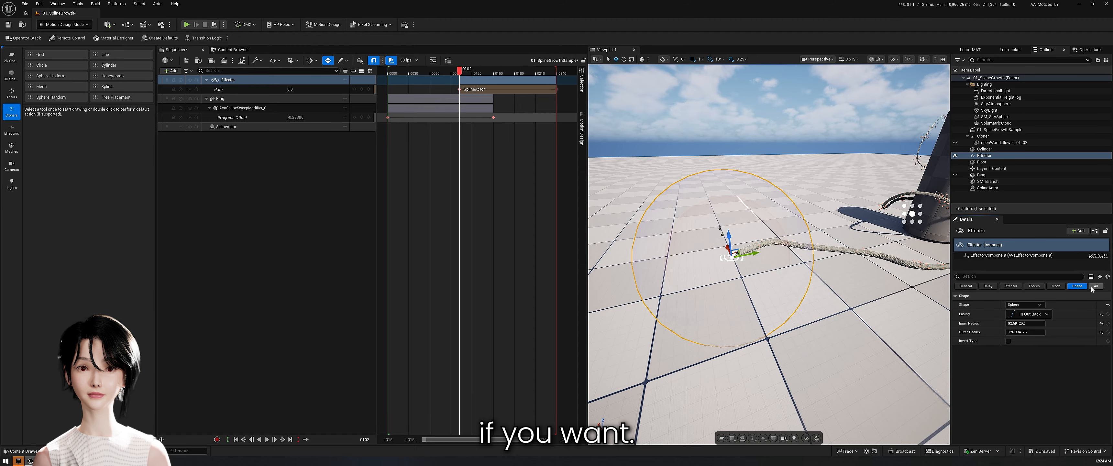
click(1055, 286)
text(0)
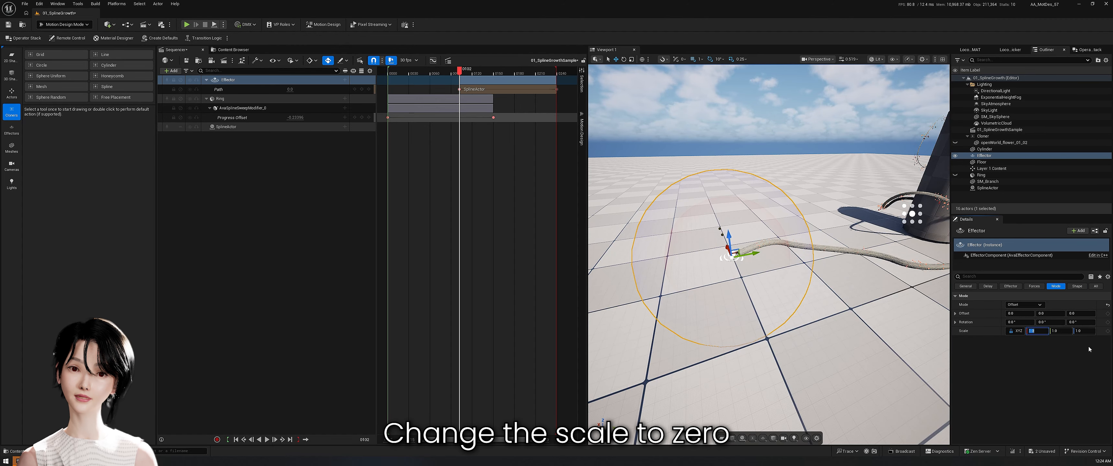
key(Return)
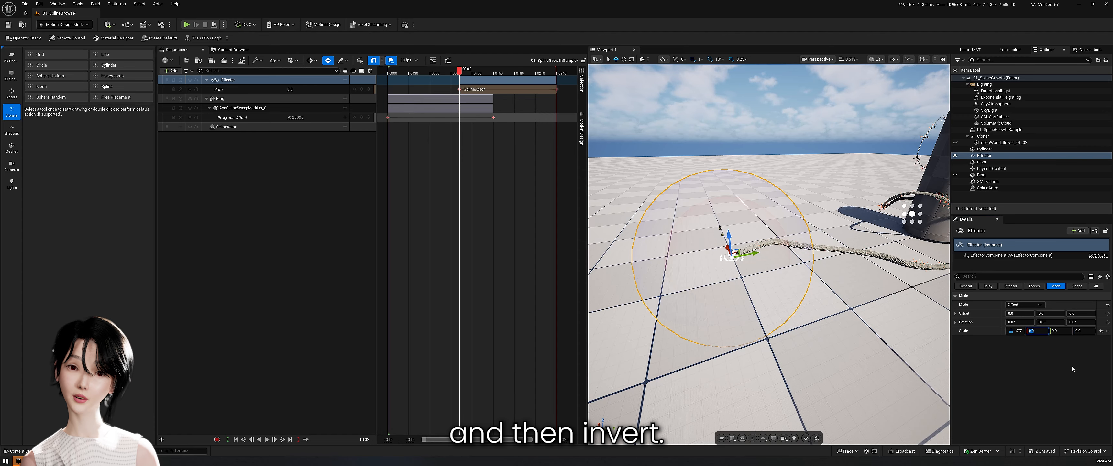
Step: Enable Invert Type on the Effector's sphere shape
click(1096, 287)
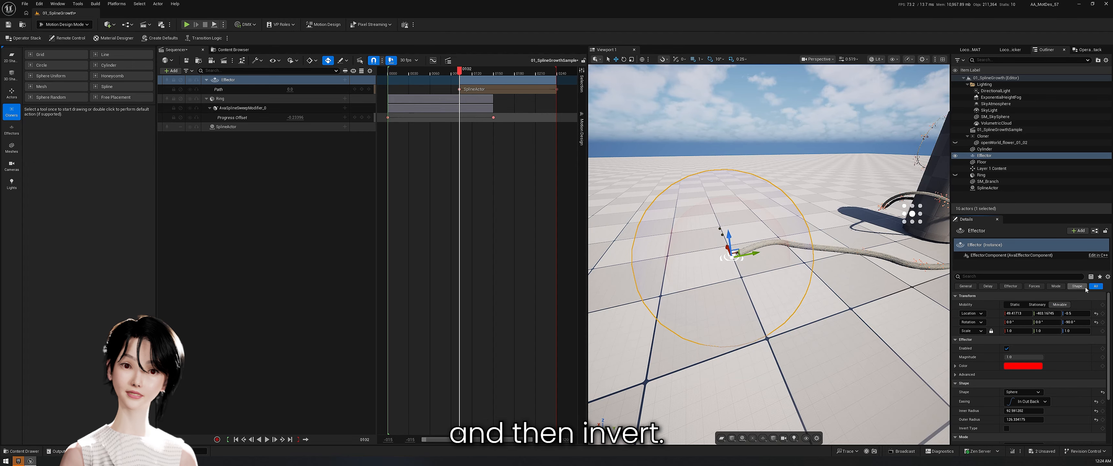
click(1078, 286)
scroll(786, 289, up, 5)
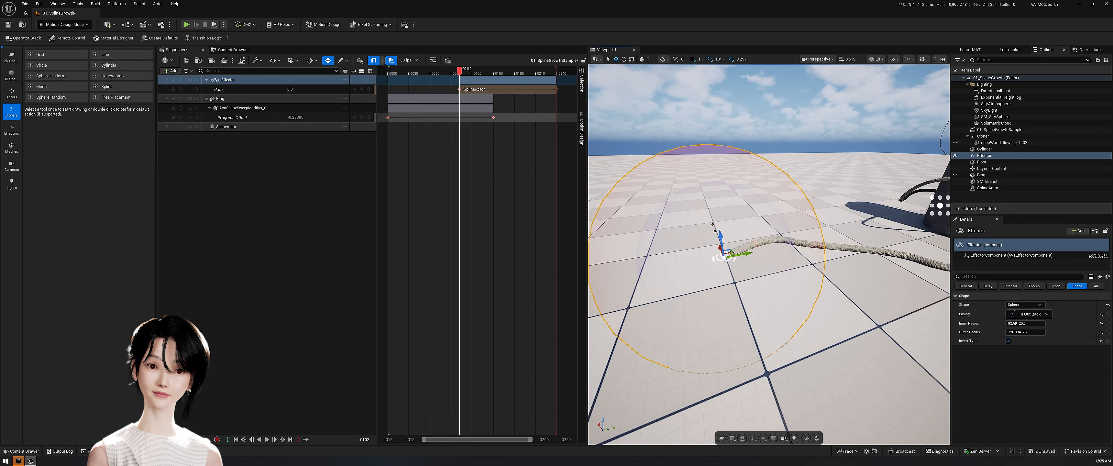
scroll(783, 274, down, 2)
scroll(799, 295, up, 2)
scroll(799, 295, down, 3)
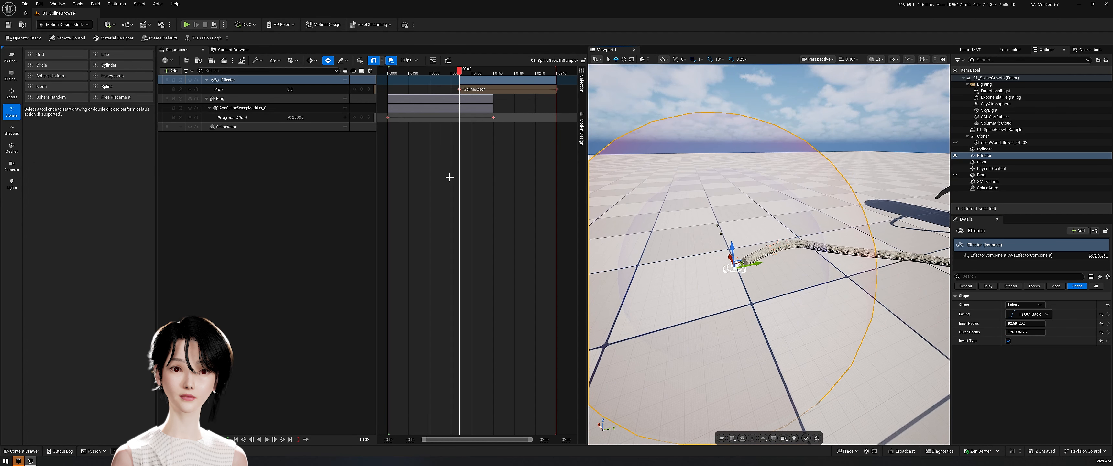
Step: Preview the Effector at about frame 124 and enlarge its radii to about 133 inner and 173 outer
drag(459, 76, 476, 75)
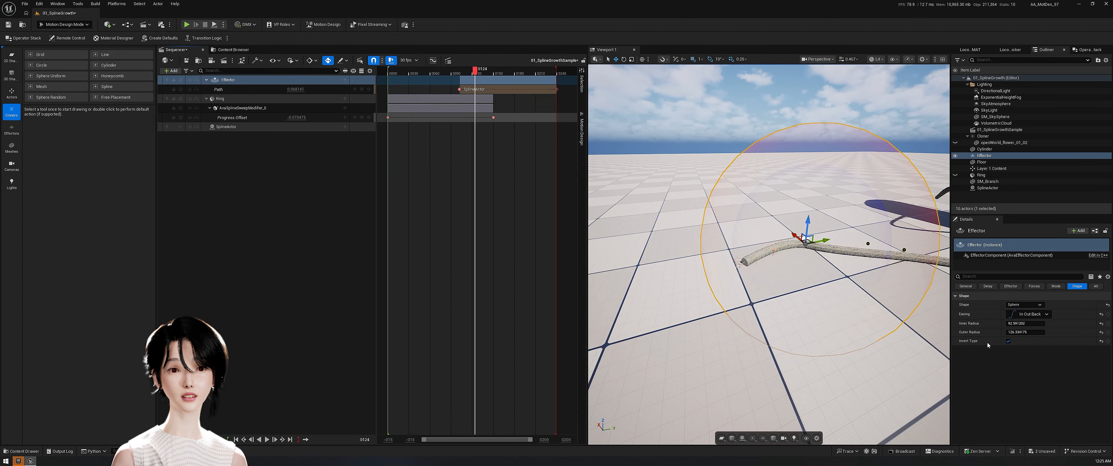
drag(1021, 333, 1044, 332)
drag(1020, 324, 1034, 323)
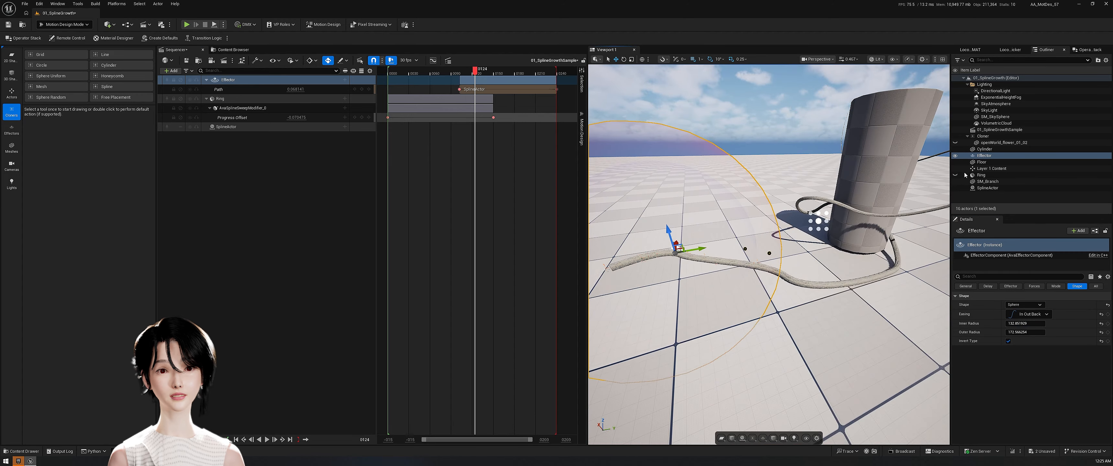
Step: Set the Cloner's random scale range to a ScaleMin of 0.3 and a ScaleMax of 0.5
click(984, 135)
click(987, 293)
scroll(991, 353, down, 5)
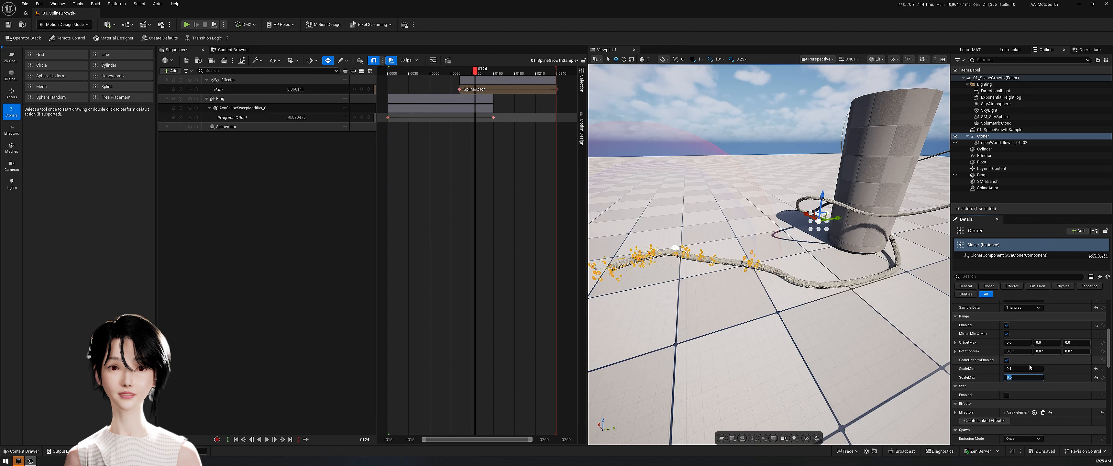
click(1029, 368)
Step: Hide the SM_Branch mesh and show the Ring actor near the start of the sequence
drag(475, 71, 393, 70)
key(f)
click(955, 181)
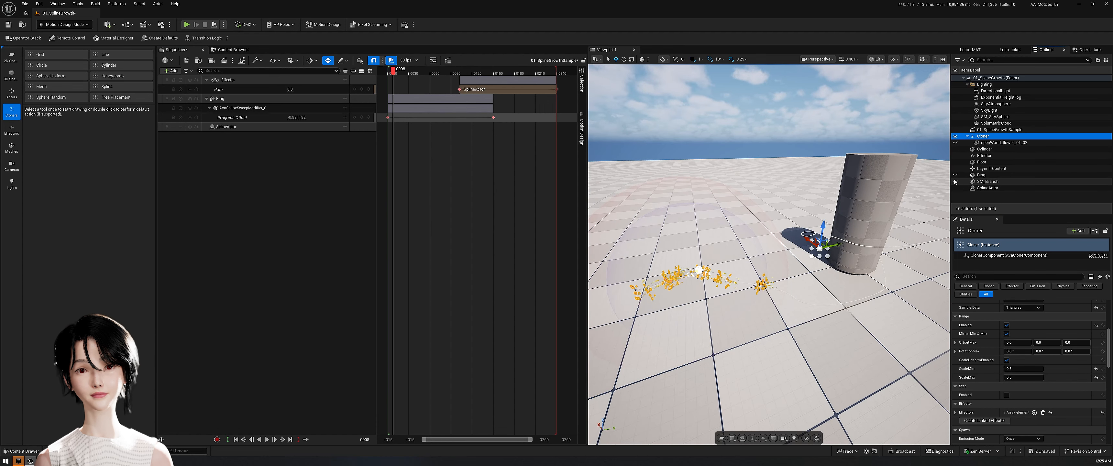
click(955, 174)
Step: Play the sequence from the start and scrub around frame 120 to check the spline growth and flowers
click(388, 74)
key(space)
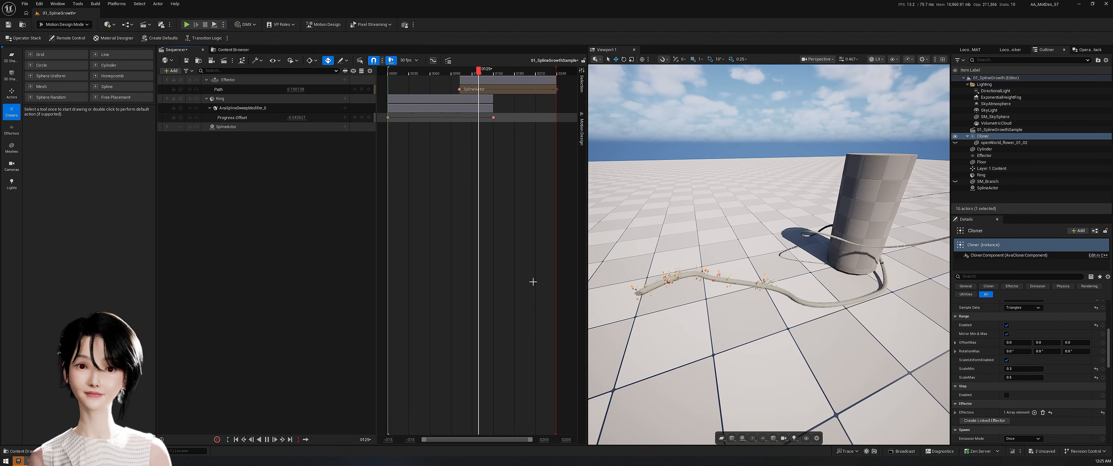
key(space)
scroll(591, 275, down, 3)
right_drag(591, 276, 618, 276)
drag(460, 72, 479, 72)
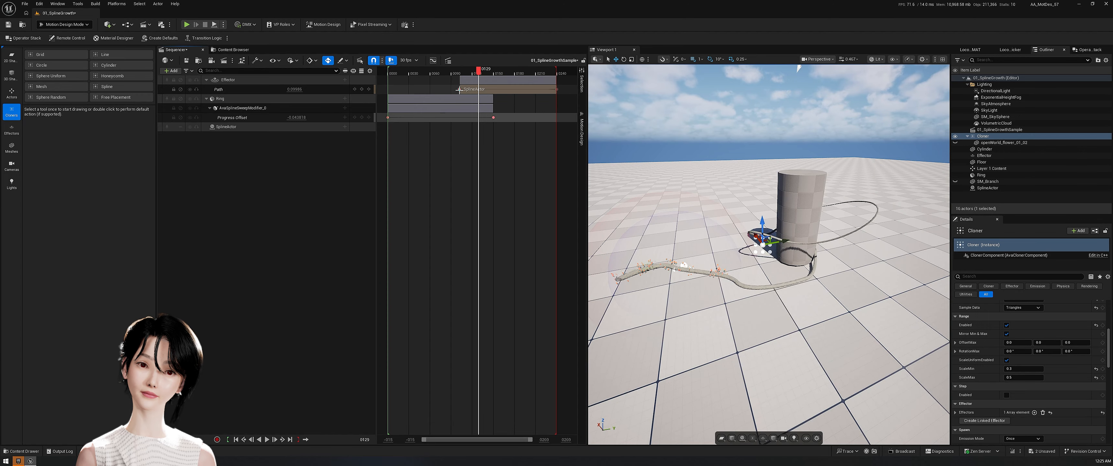
Step: Keyframe the Effector's Enabled property from off to on around the start of its Path section
click(459, 90)
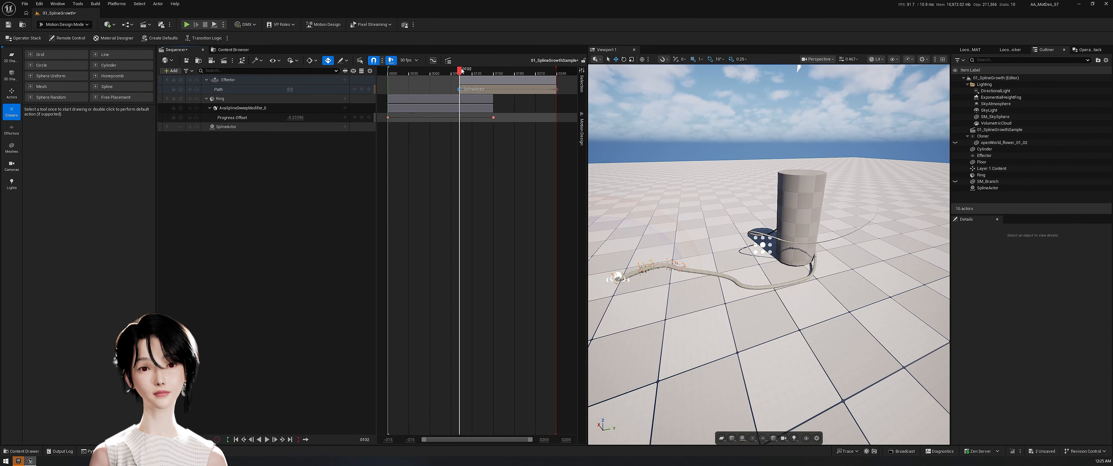
click(344, 80)
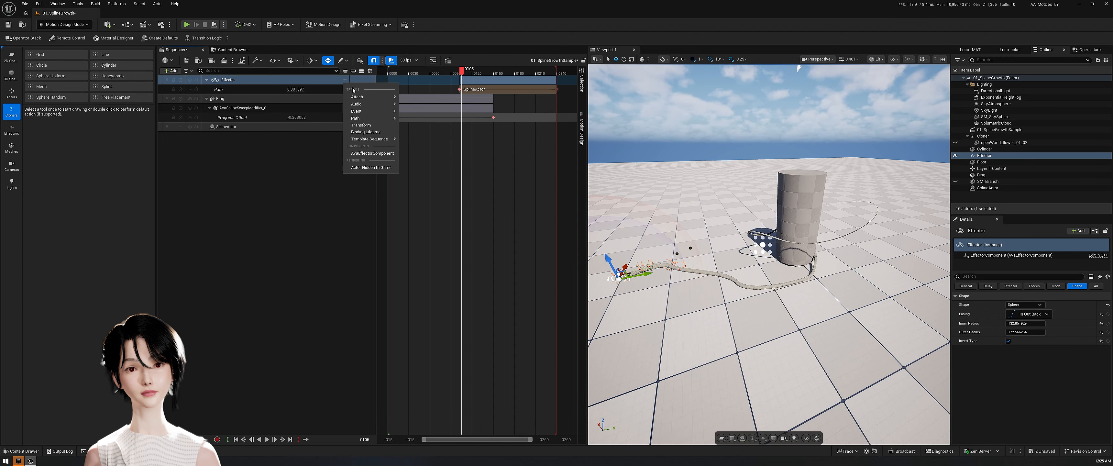
click(1097, 286)
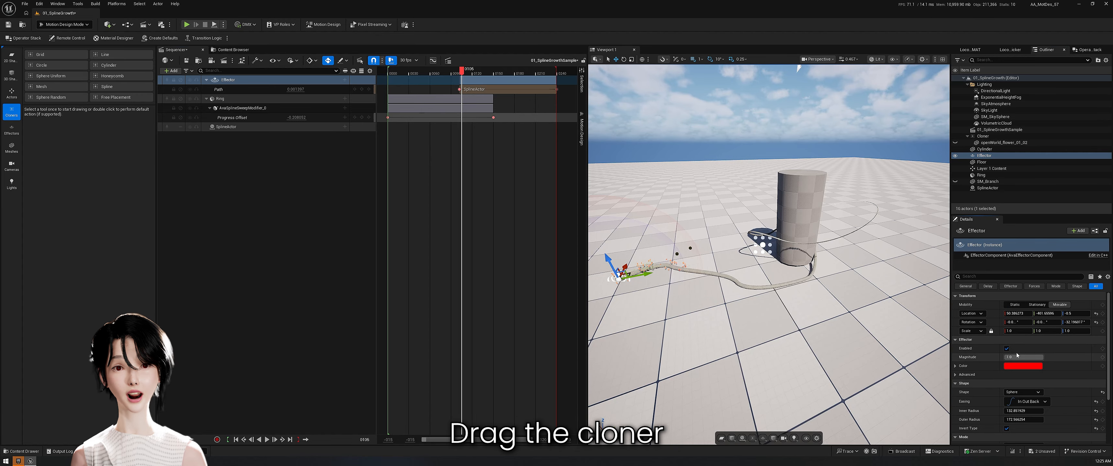
click(1103, 349)
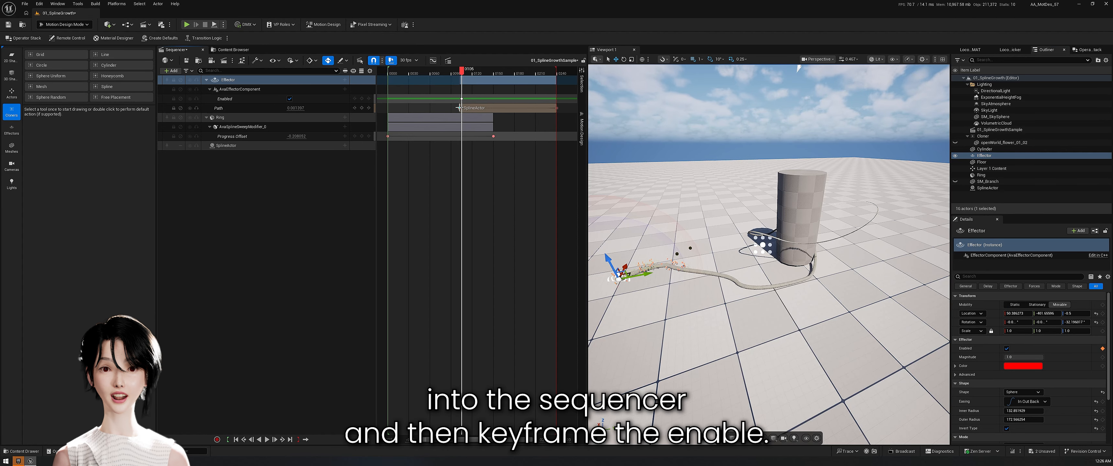
key(Left)
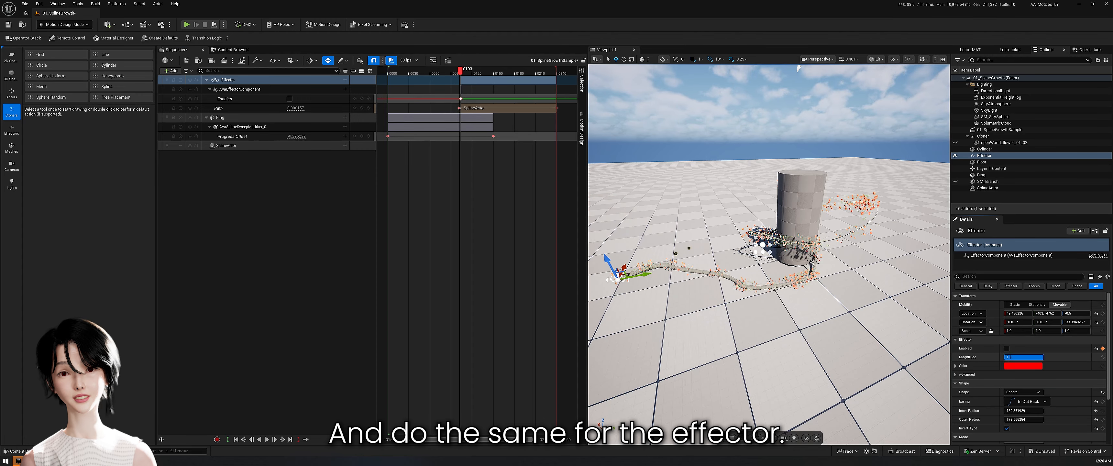
ctrl+scroll(462, 99, up, 5)
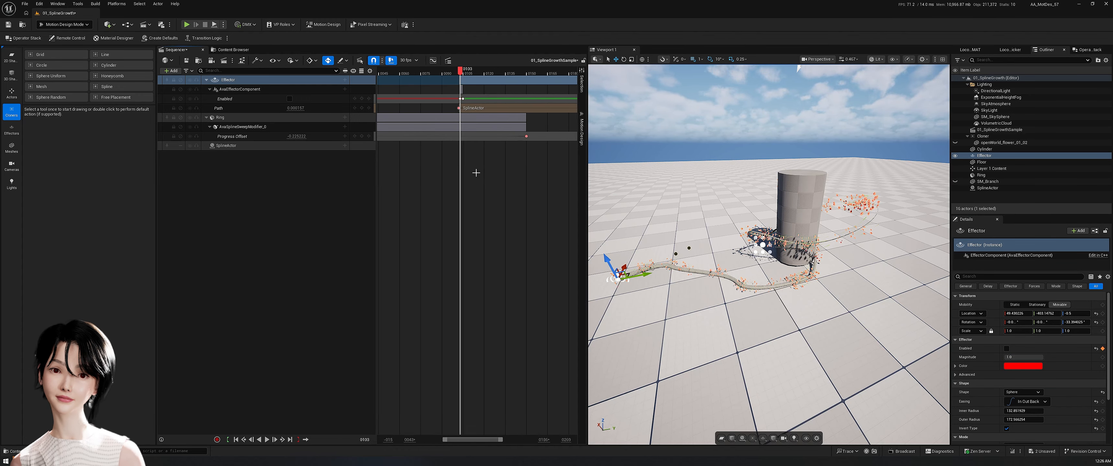
click(464, 99)
drag(1040, 357, 1027, 357)
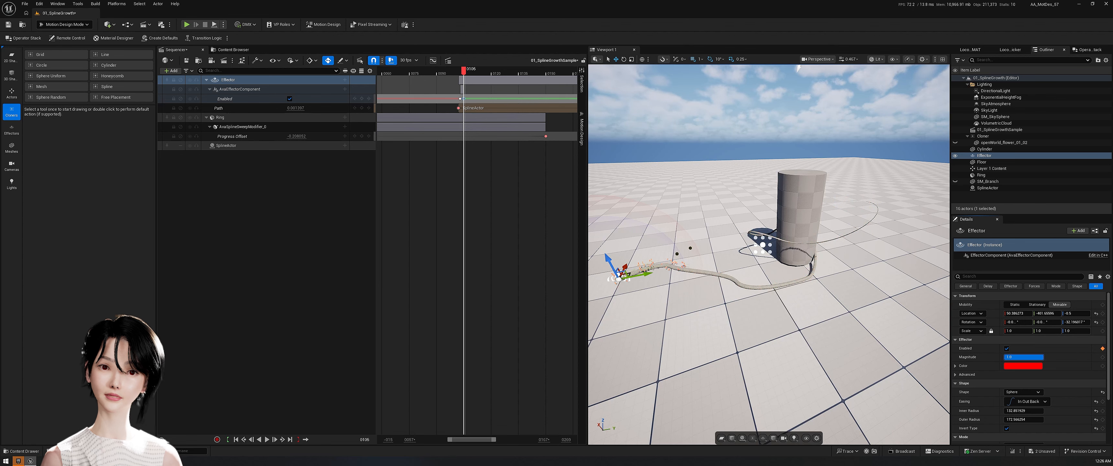
Step: Play the sequence from the start to review the keyed Effector together with the growing spline
drag(450, 439, 423, 439)
click(394, 136)
key(space)
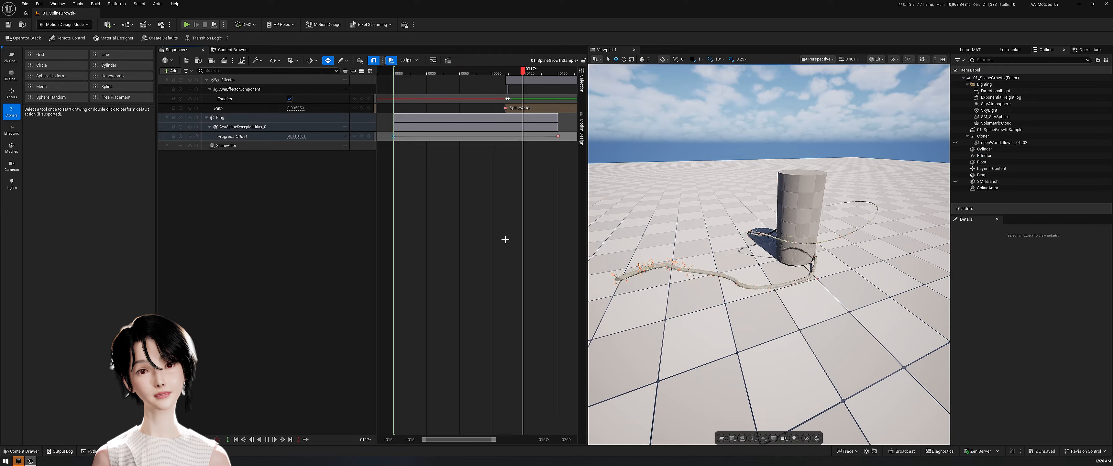
Step: Add the Cloner to the sequence and keyframe its Enabled and Count properties near the start of the Effector's Path section
click(505, 108)
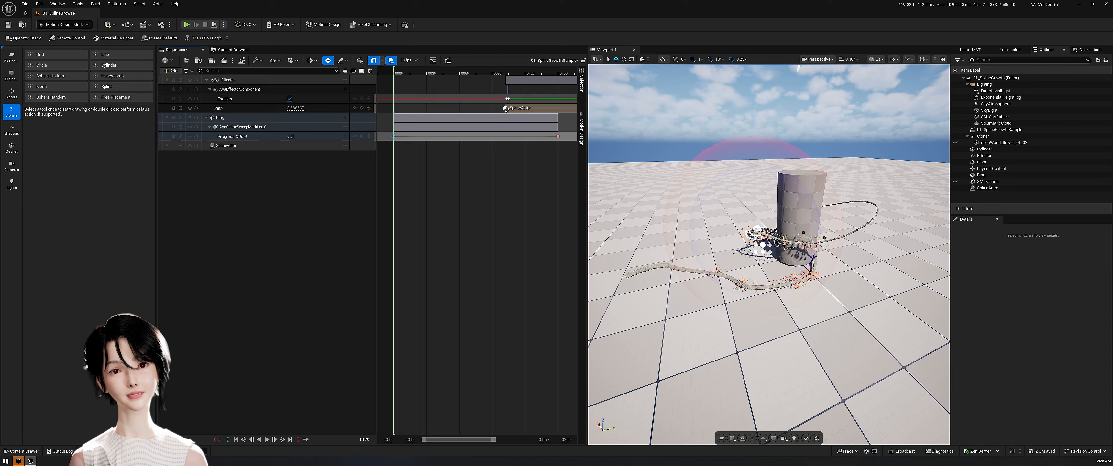
click(982, 136)
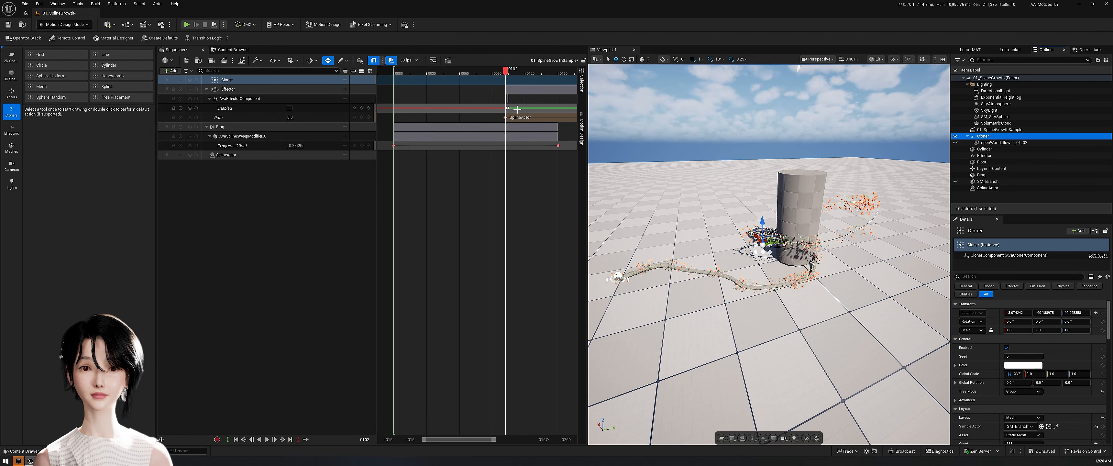
click(509, 108)
scroll(1065, 353, down, 1)
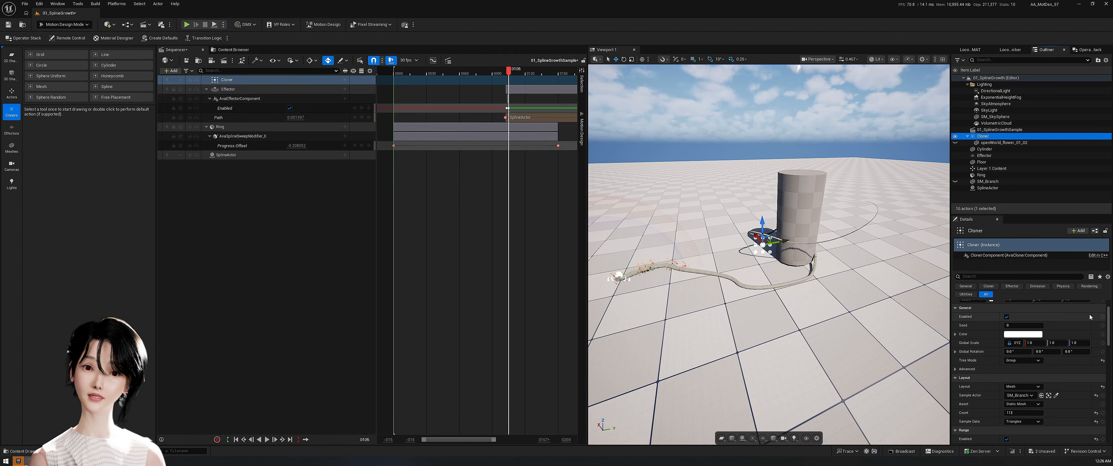
click(1103, 317)
click(1103, 413)
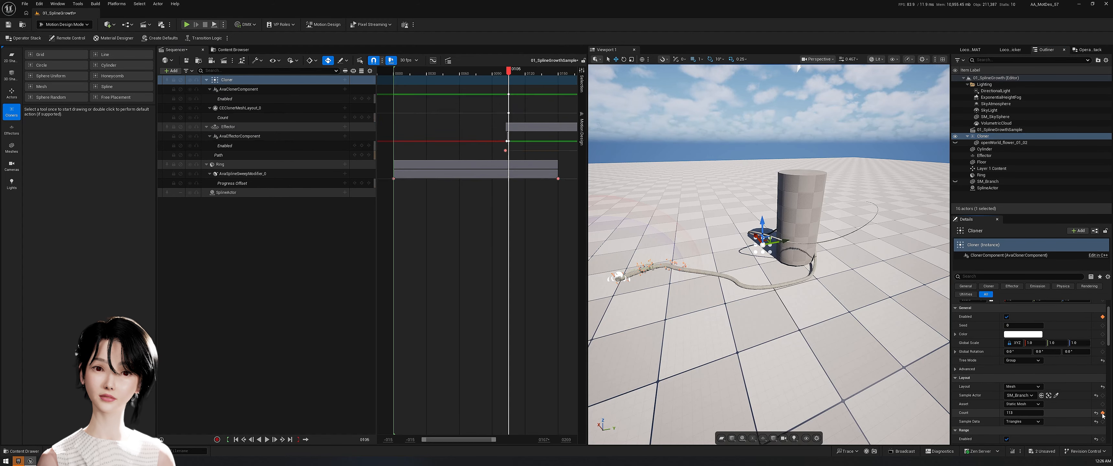
Step: Try a Cloner Count of 0, key its Enabled property off just before the enabled key instead, and save everything
click(227, 79)
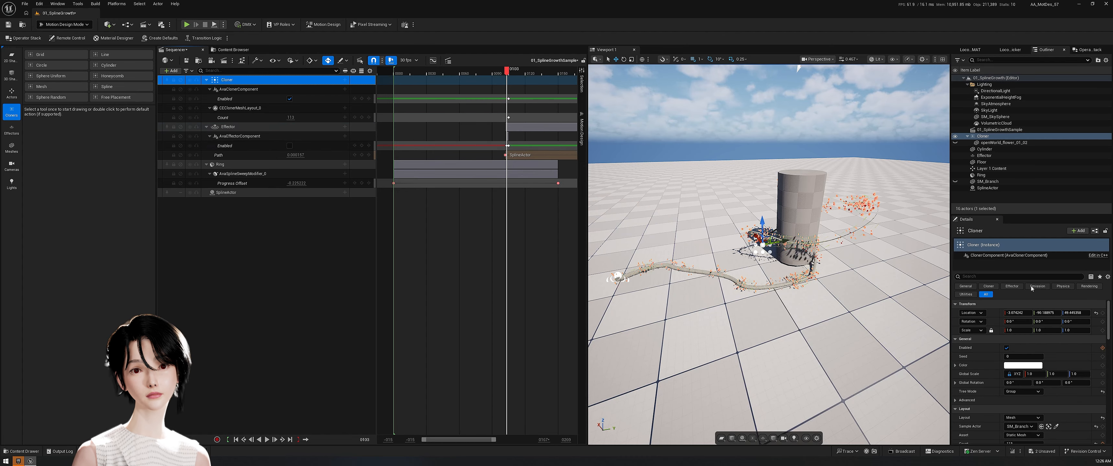
click(1025, 433)
text(0)
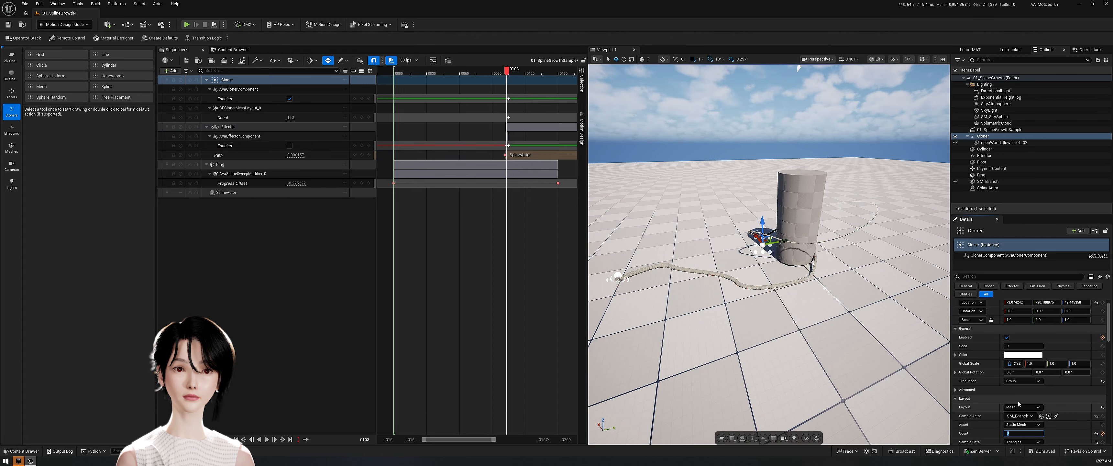
click(338, 247)
key(ctrl+shift+s)
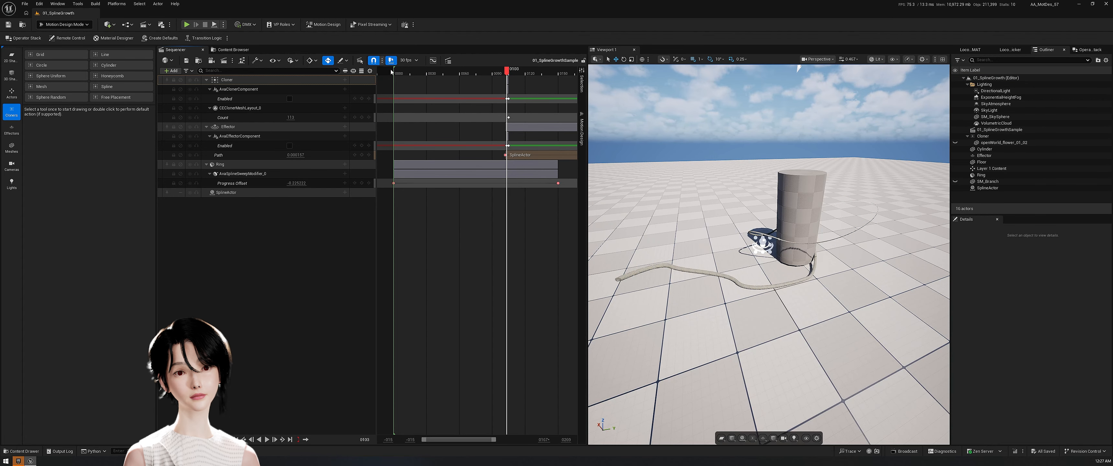
Step: Play the sequence from the start, check the flowers around the cylinder, and select the Effector
click(398, 75)
key(space)
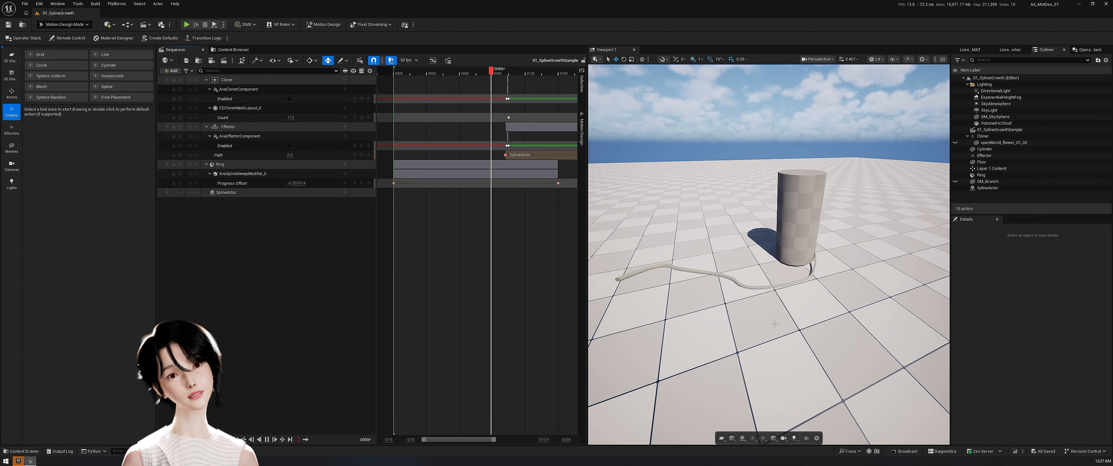
key(space)
alt+drag(775, 323, 1040, 203)
click(977, 149)
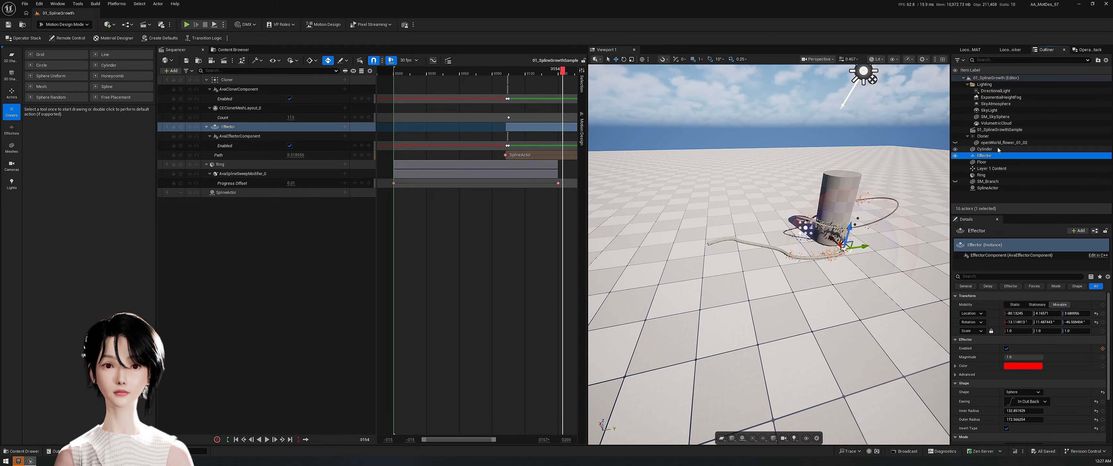